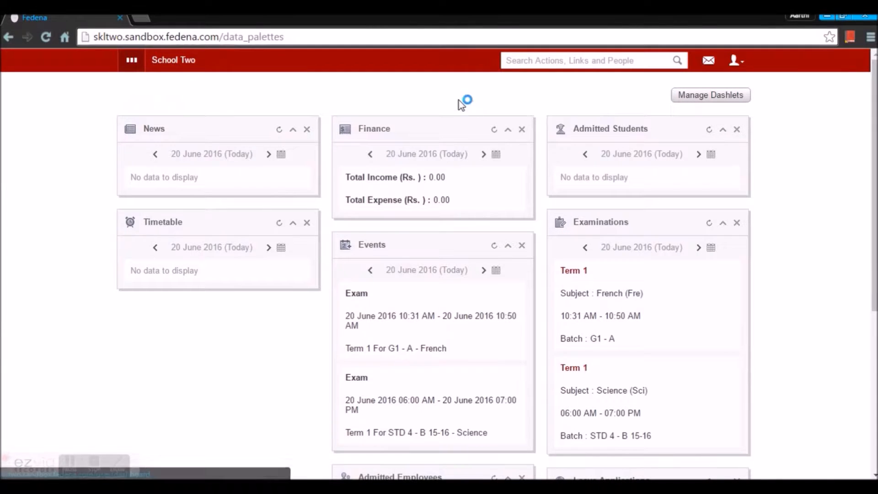
# - Go through Administration > Settings to the General settings configuration page
pyautogui.click(429, 94)
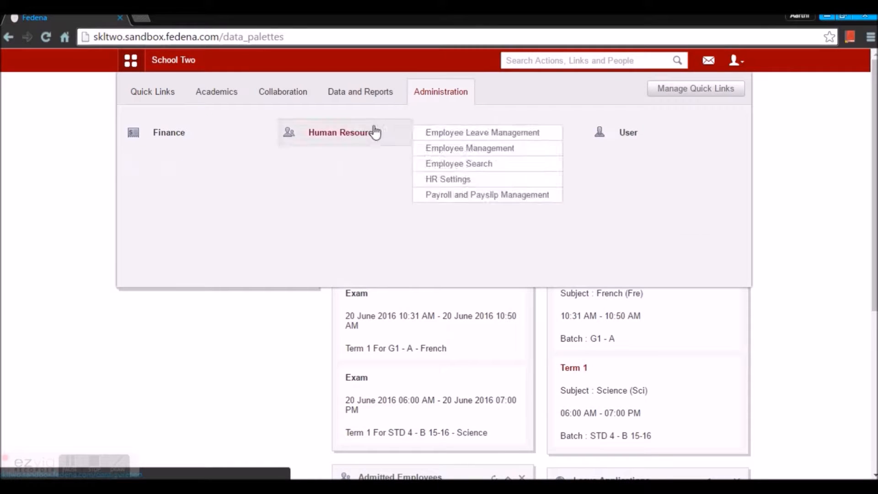
pyautogui.click(488, 142)
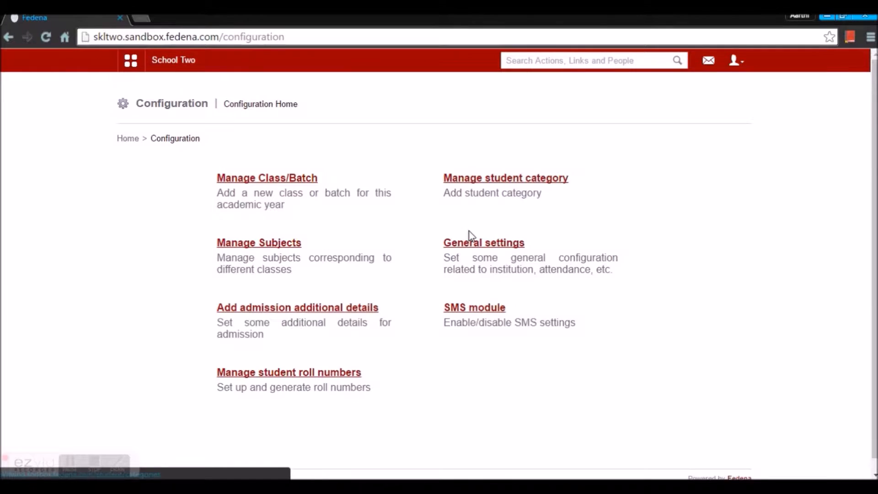
pyautogui.click(471, 245)
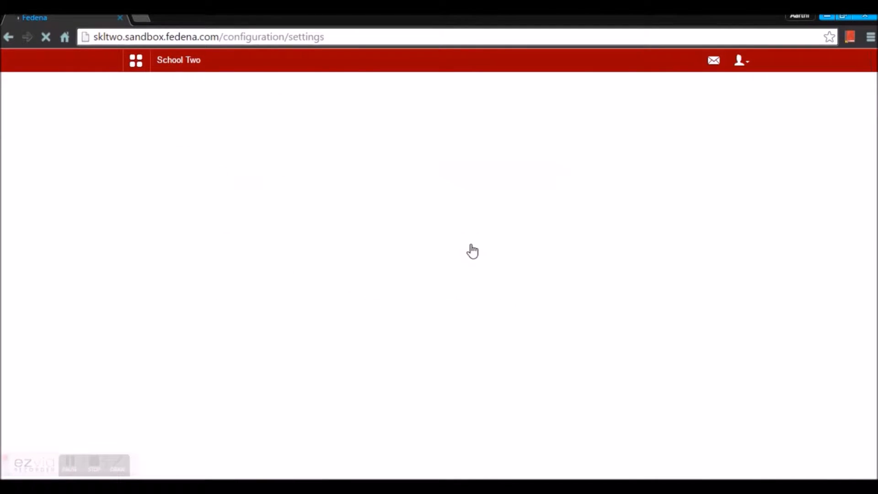
# - Save the General Settings with CCE kept under Include Grading Systems, then return to the School Two dashboard
pyautogui.scroll(-10, 473, 249)
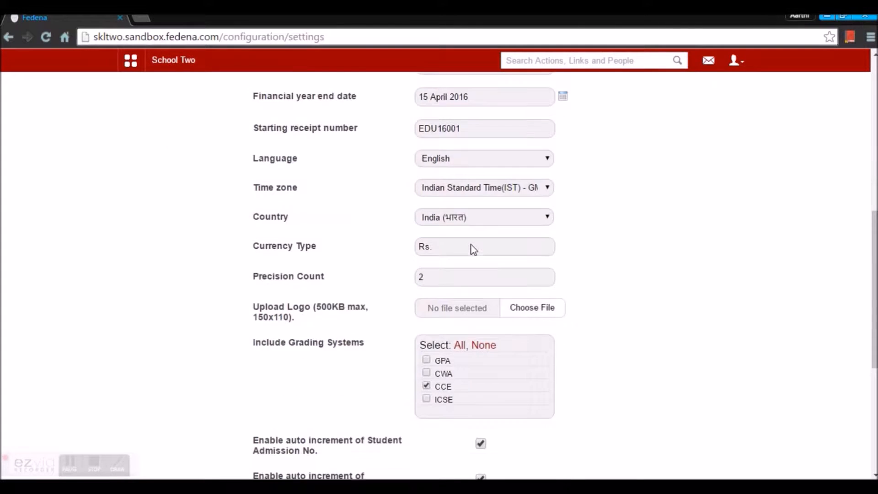
pyautogui.scroll(-2, 473, 249)
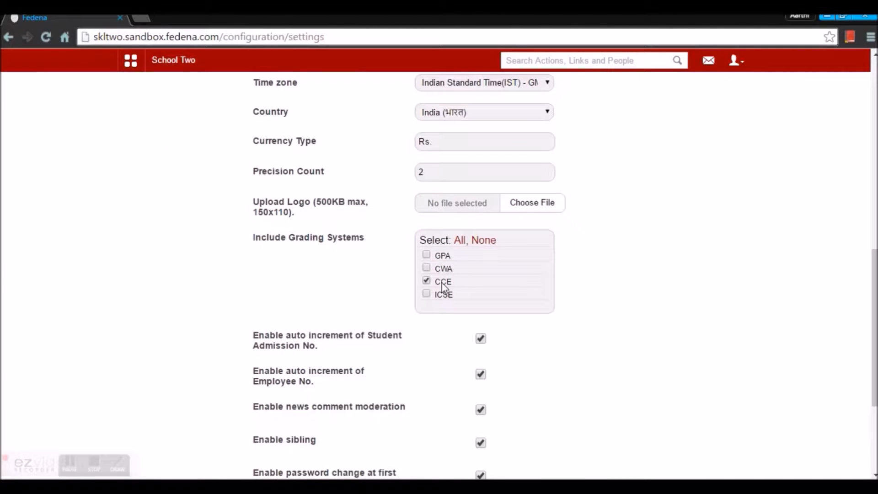
pyautogui.scroll(-4, 442, 284)
pyautogui.click(456, 385)
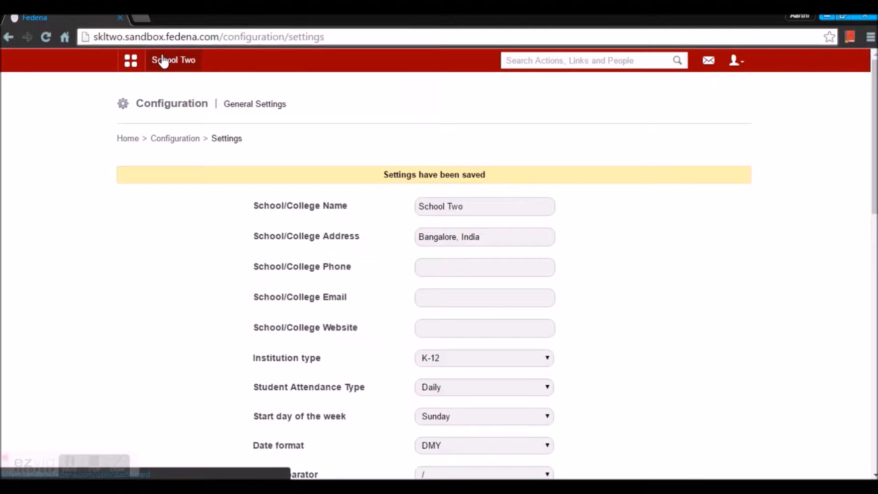
pyautogui.click(162, 56)
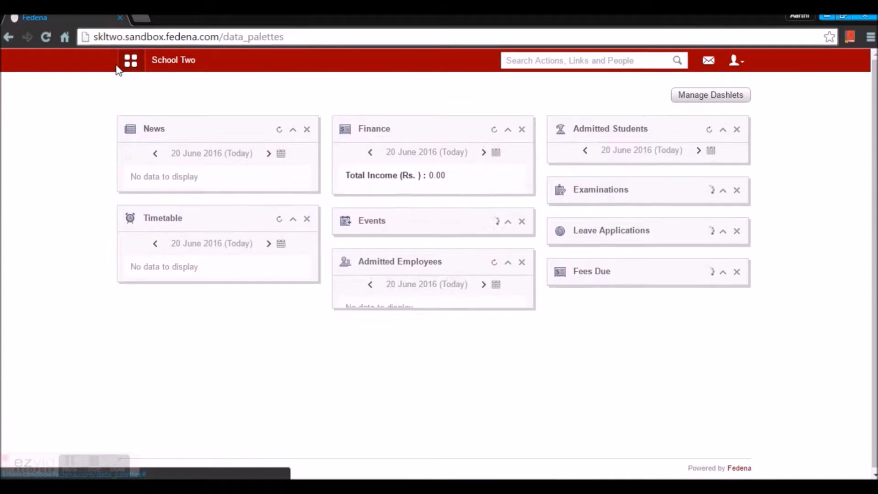
# - Go to Academics > Examination > Settings and open Set grading levels
pyautogui.click(126, 67)
pyautogui.click(220, 98)
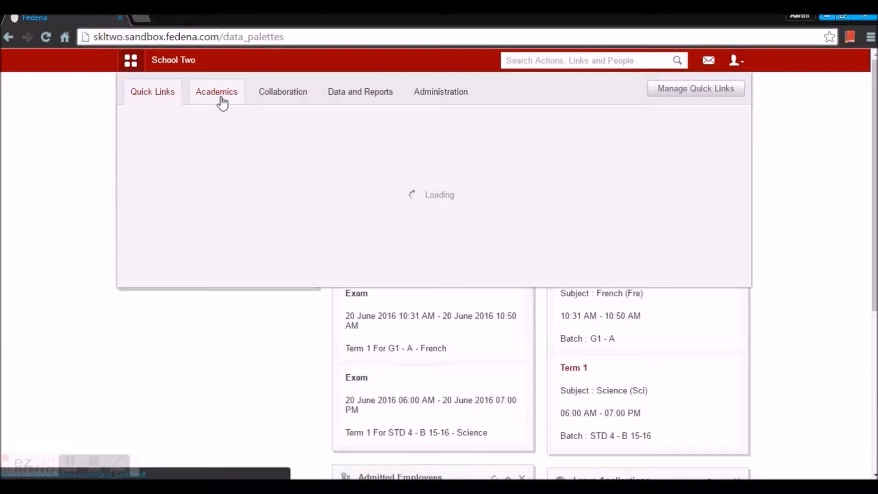
pyautogui.click(648, 136)
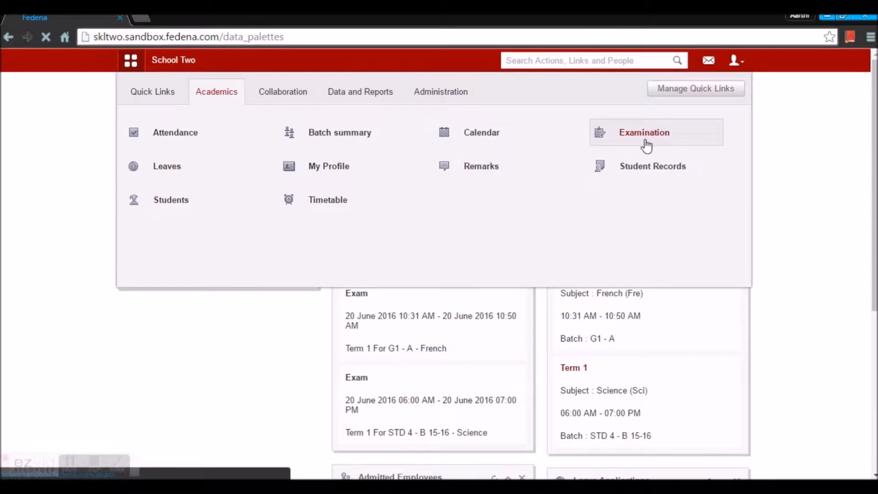
pyautogui.click(249, 182)
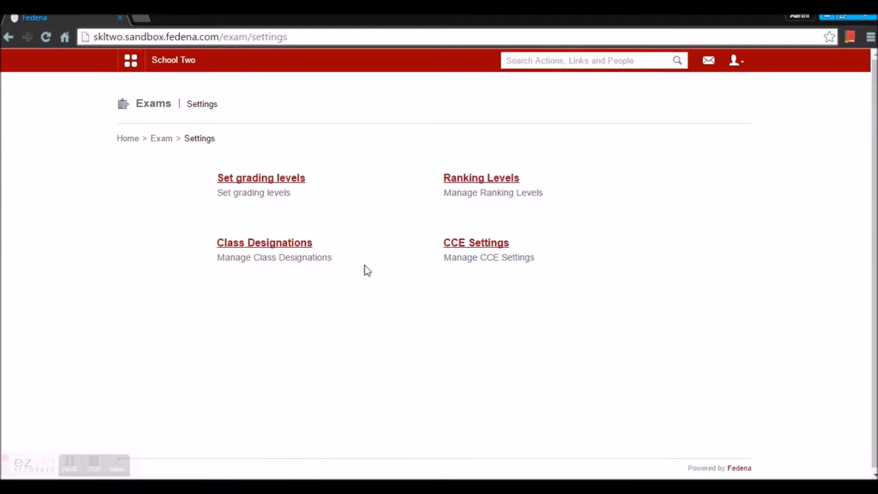
pyautogui.click(276, 179)
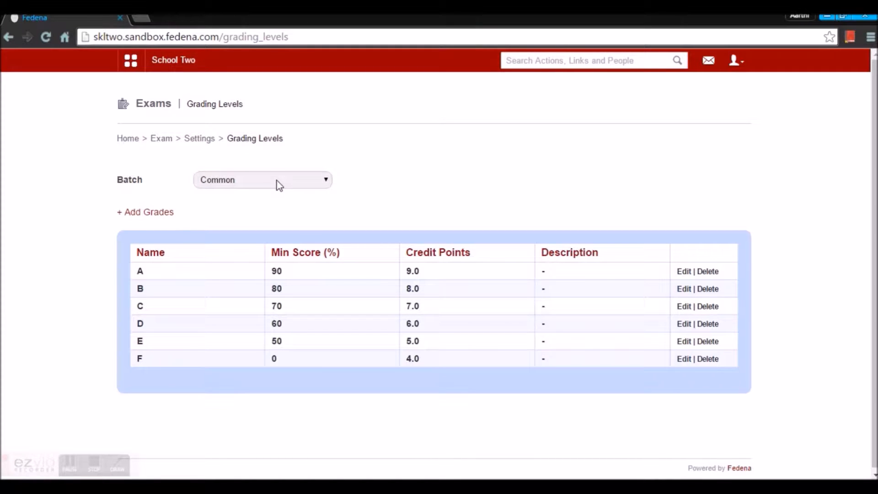
# - Keep the Common batch selected and cancel the new-grade form without adding a grade
pyautogui.click(276, 183)
pyautogui.click(276, 183)
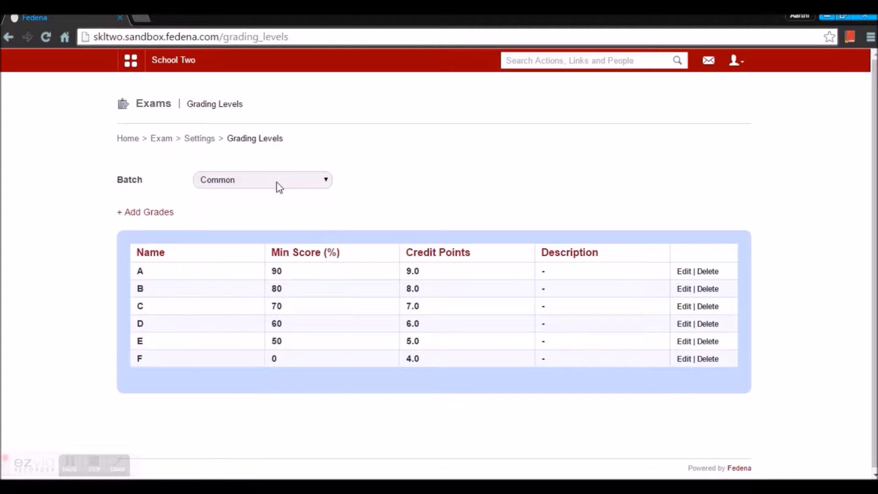
pyautogui.click(151, 212)
pyautogui.click(576, 66)
# - Open grade A (90%) for editing, close it unchanged, and return to Exam Settings
pyautogui.click(684, 273)
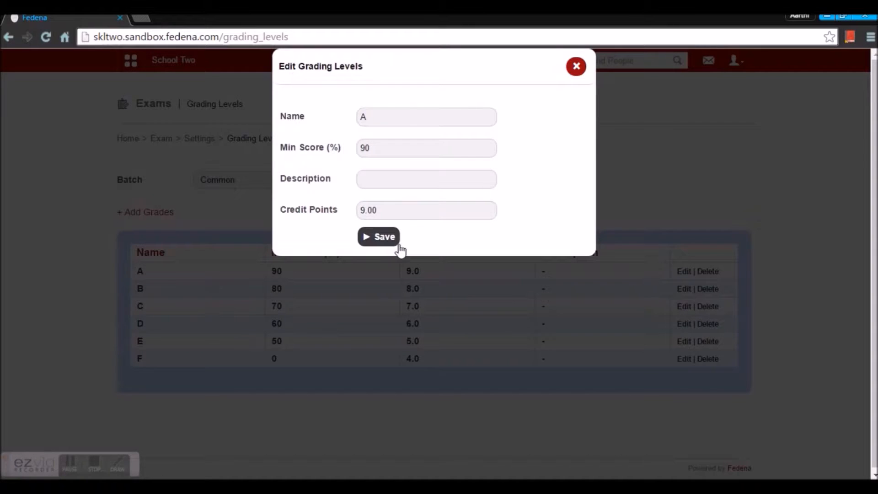
pyautogui.click(576, 70)
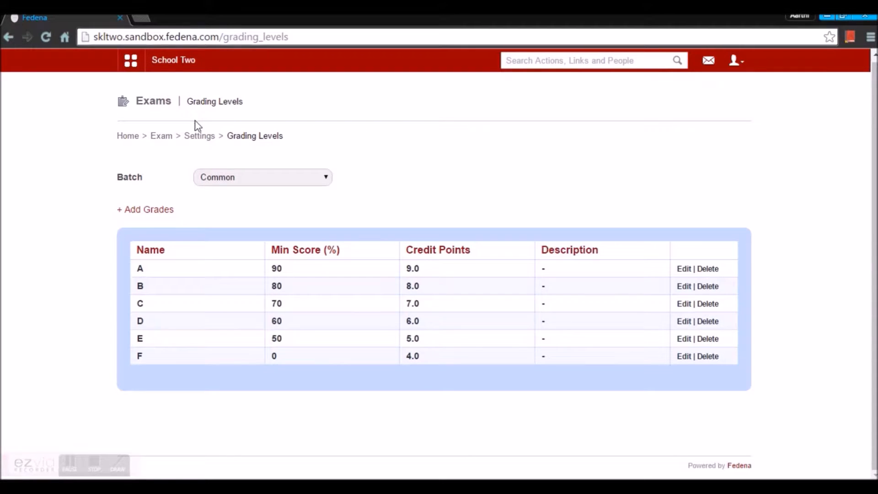
pyautogui.click(200, 138)
# - Show Class 1's ranking levels, listing High performer and Top performer
pyautogui.click(491, 179)
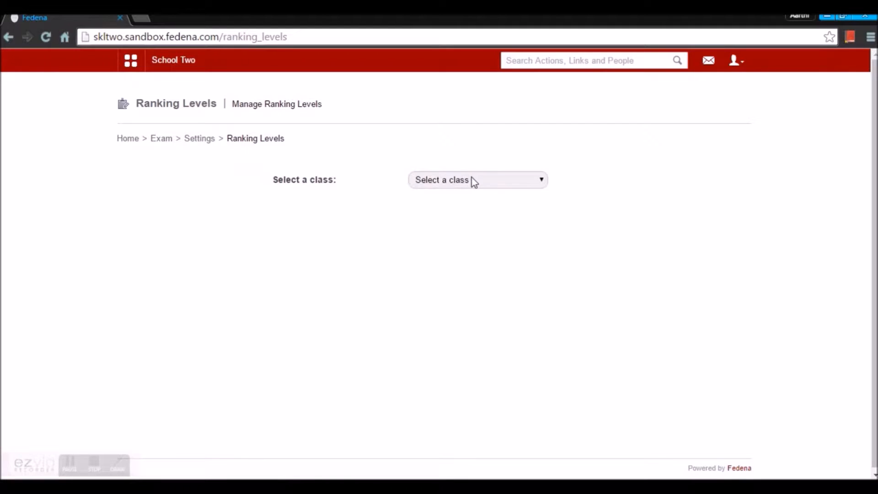
pyautogui.click(472, 180)
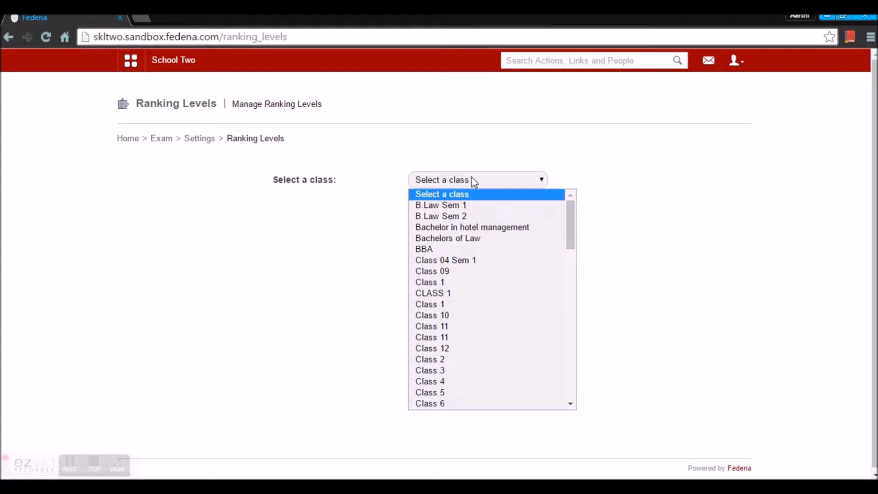
pyautogui.click(442, 305)
pyautogui.scroll(-2, 526, 235)
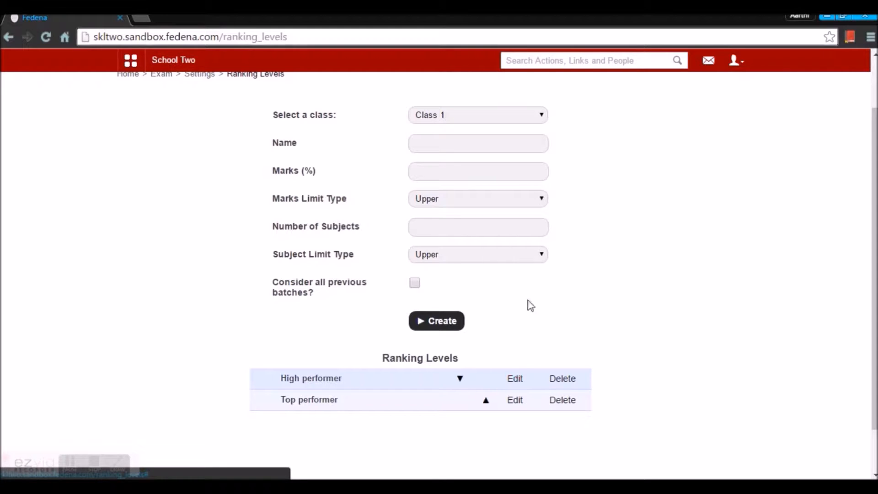
# - Load High performer into the form and review its 90.00% marks with Lower marks limit type
pyautogui.click(517, 383)
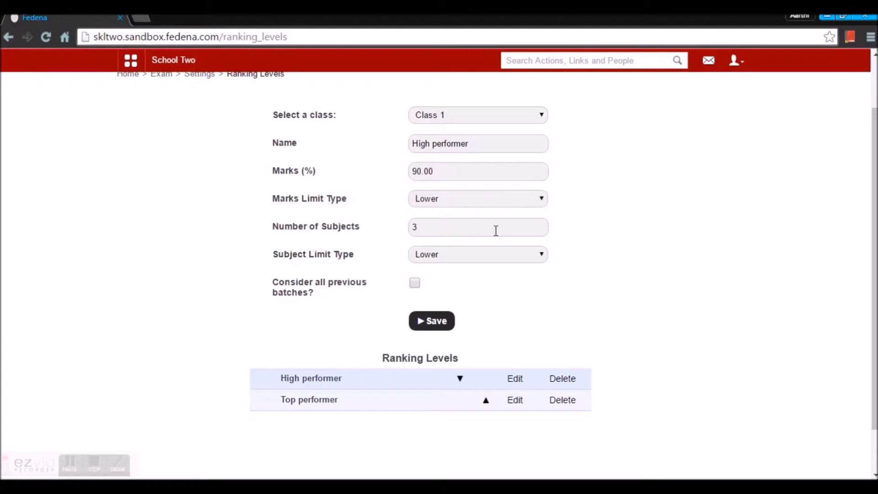
pyautogui.click(477, 198)
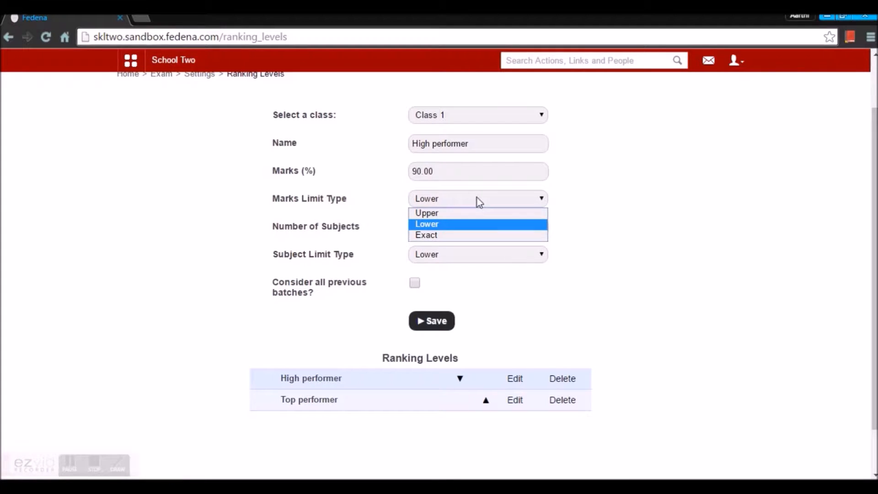
pyautogui.click(622, 195)
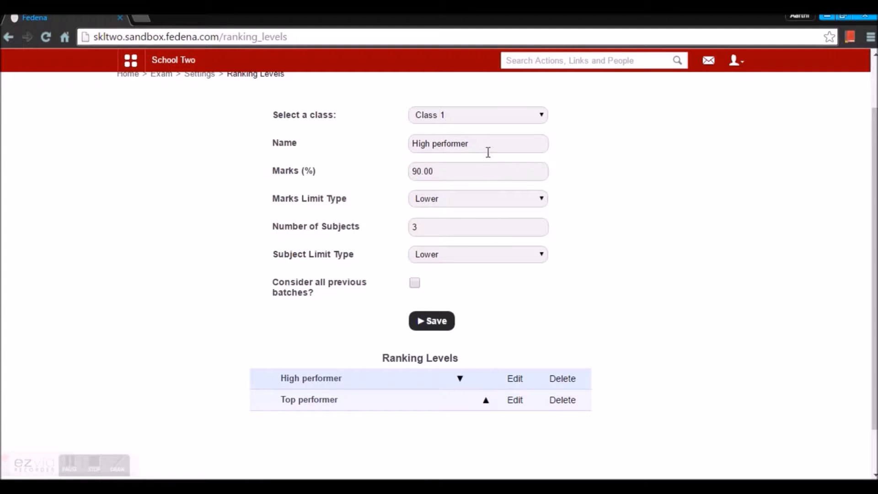
pyautogui.click(450, 176)
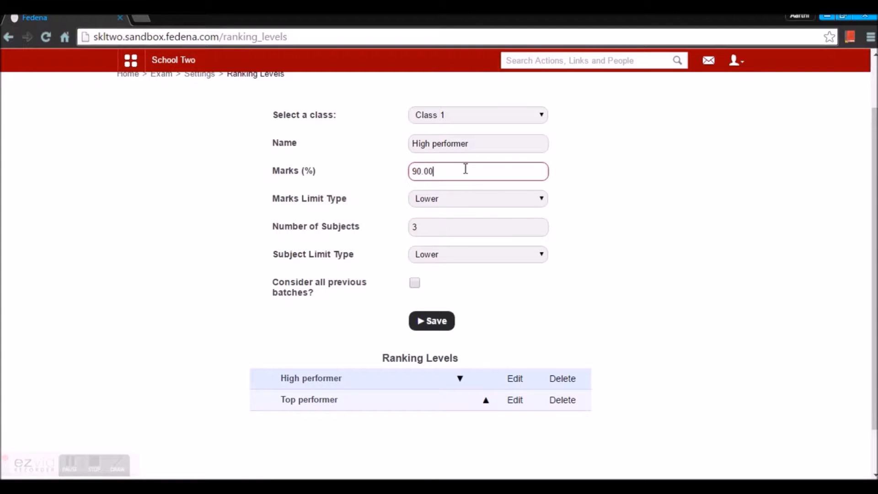
pyautogui.click(450, 200)
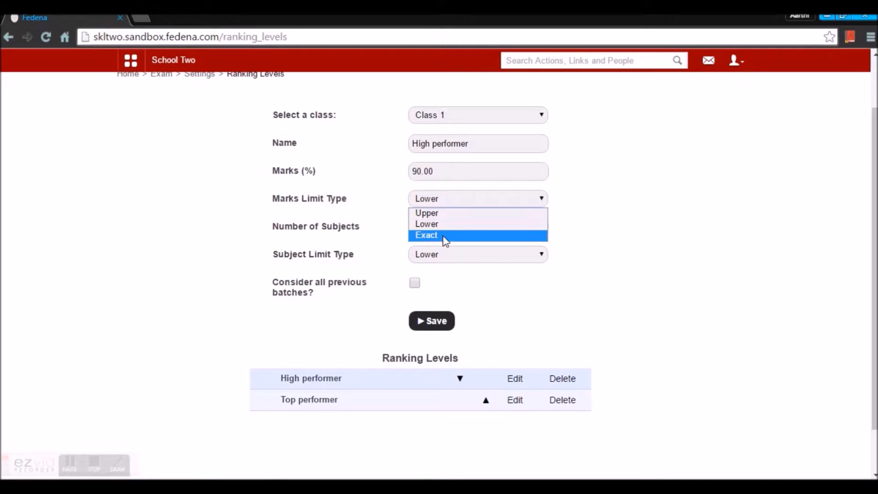
pyautogui.click(726, 232)
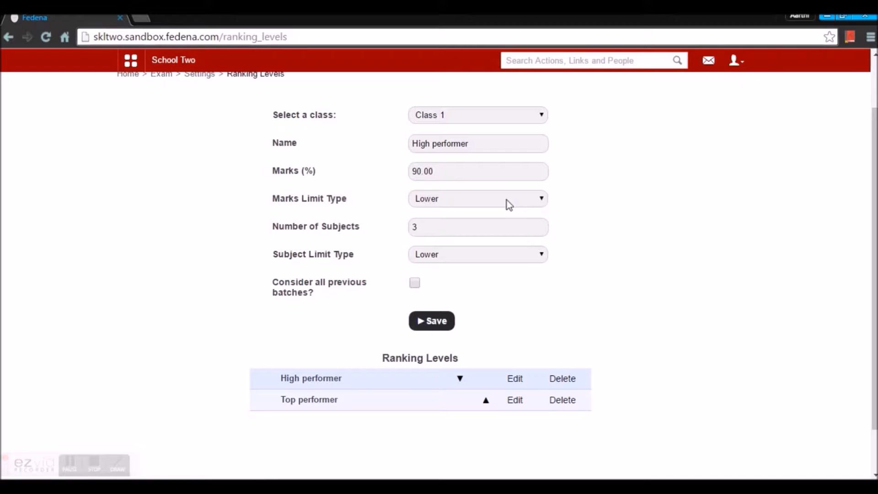
# - Set High performer's number of subjects to 3 with Lower subject limit type
pyautogui.click(471, 228)
pyautogui.press('BackSpace')
pyautogui.write('2')
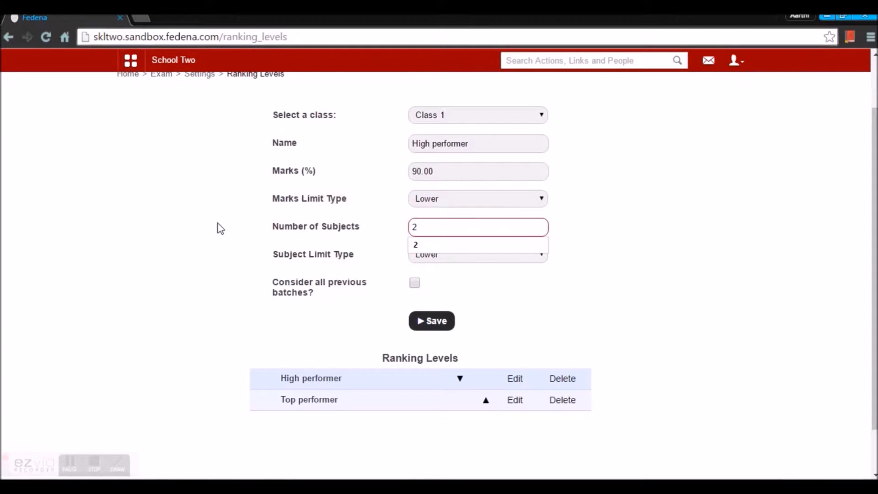
pyautogui.press('BackSpace')
pyautogui.write('4')
pyautogui.press('BackSpace')
pyautogui.write('3')
pyautogui.click(440, 243)
pyautogui.click(539, 261)
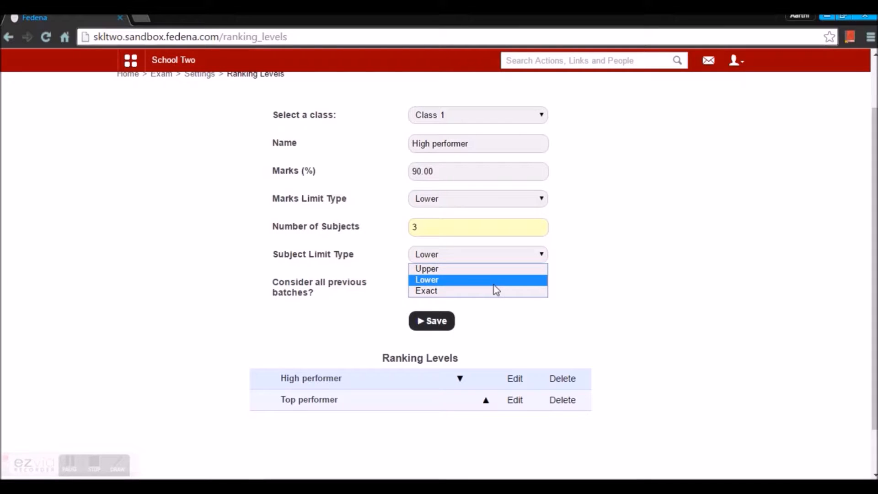
pyautogui.click(670, 235)
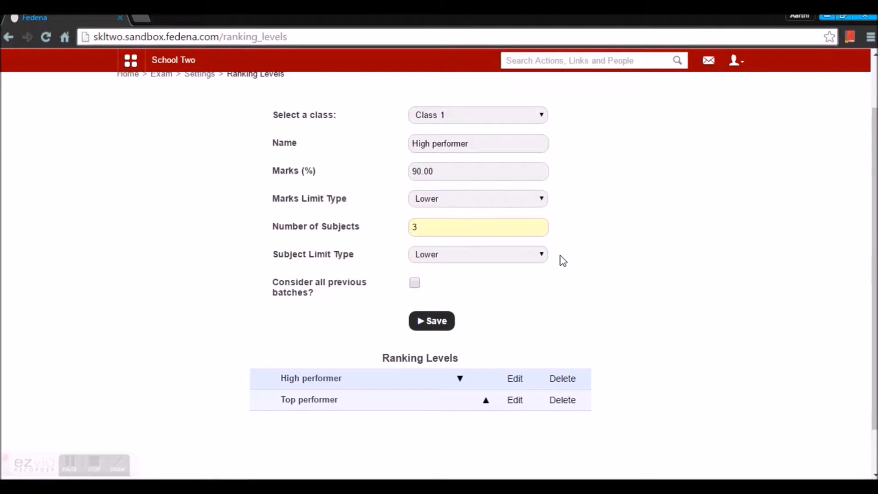
# - Save High performer and load Top performer's settings (80.00%, 2 subjects) for editing
pyautogui.click(438, 323)
pyautogui.click(516, 401)
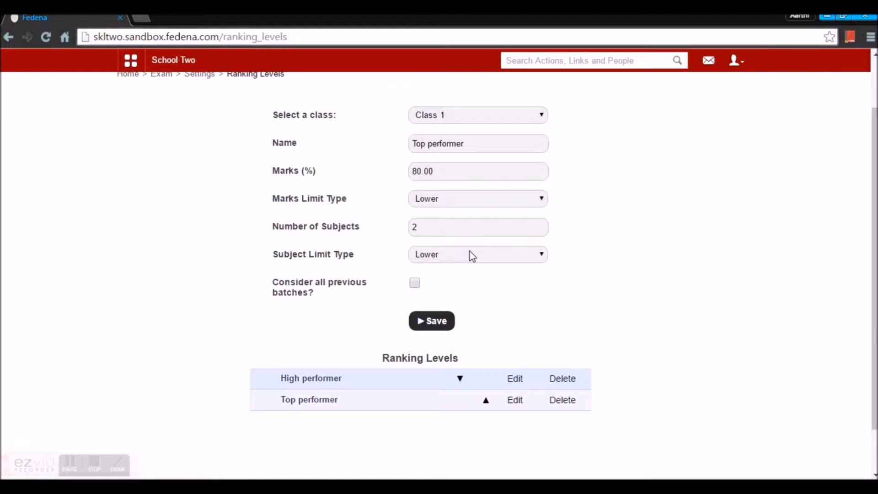
pyautogui.scroll(3, 470, 252)
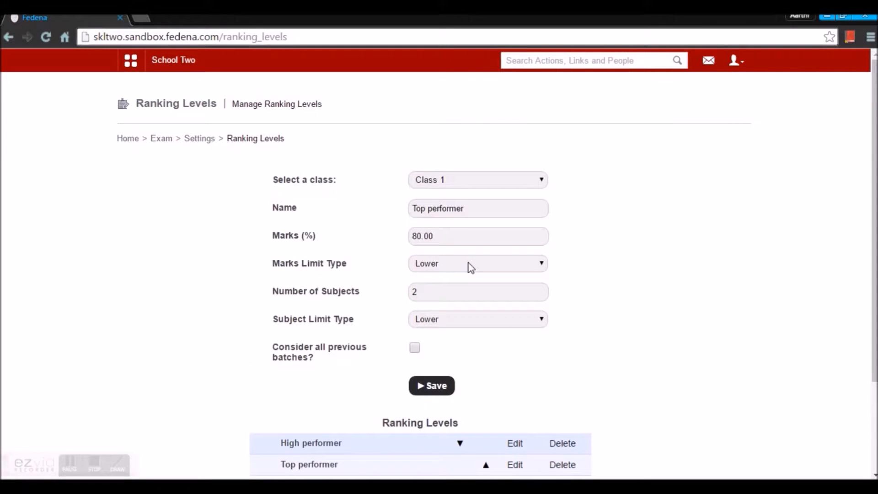
# - Open Class Designations from Exam Settings and load Class 1's designations
pyautogui.click(205, 142)
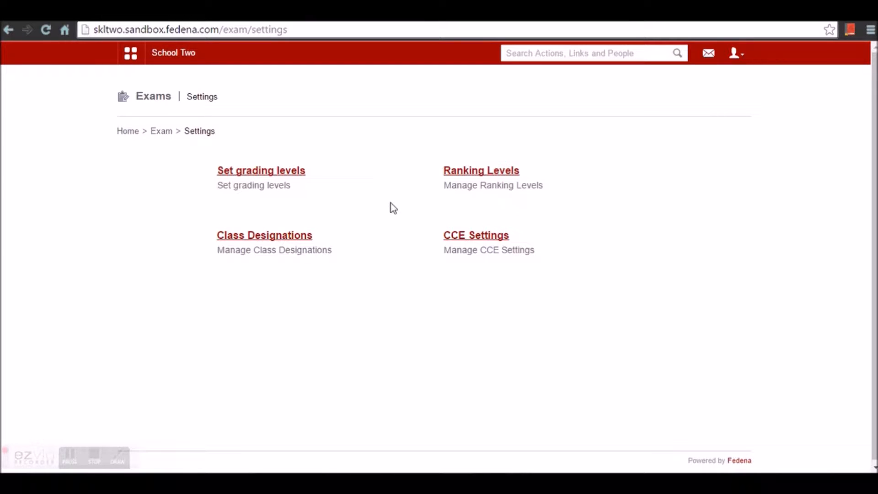
pyautogui.click(292, 237)
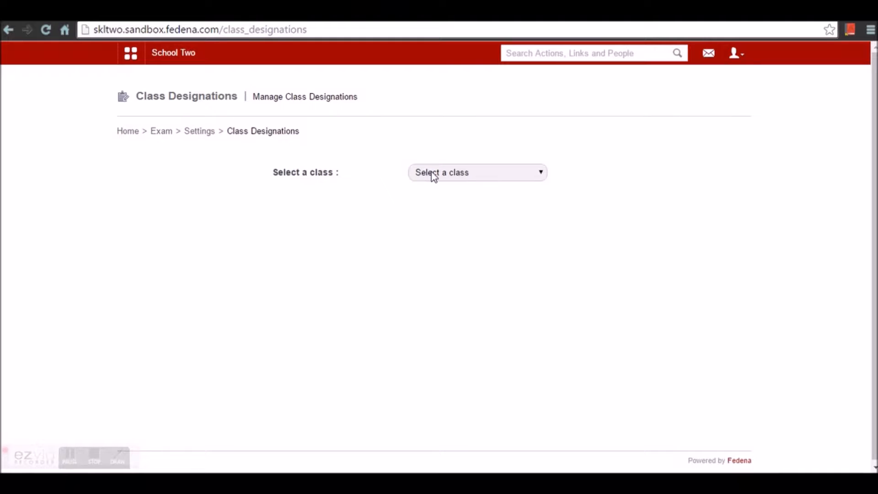
pyautogui.click(434, 177)
pyautogui.click(459, 276)
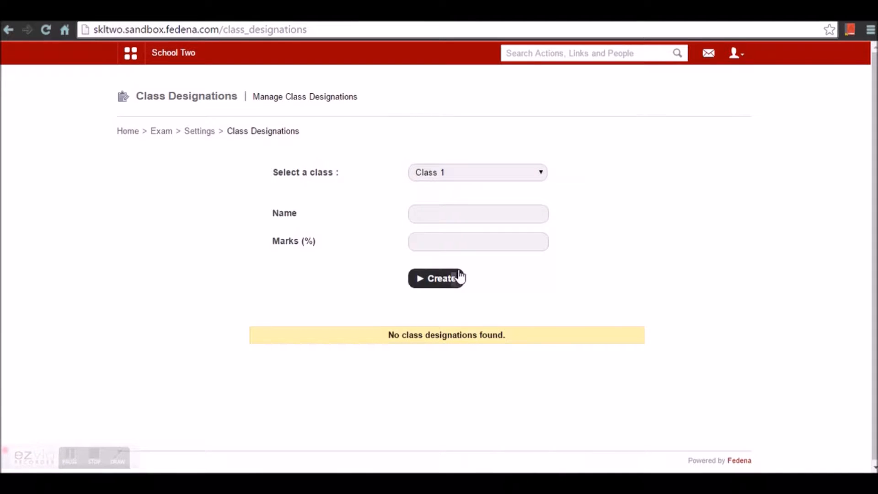
pyautogui.click(457, 177)
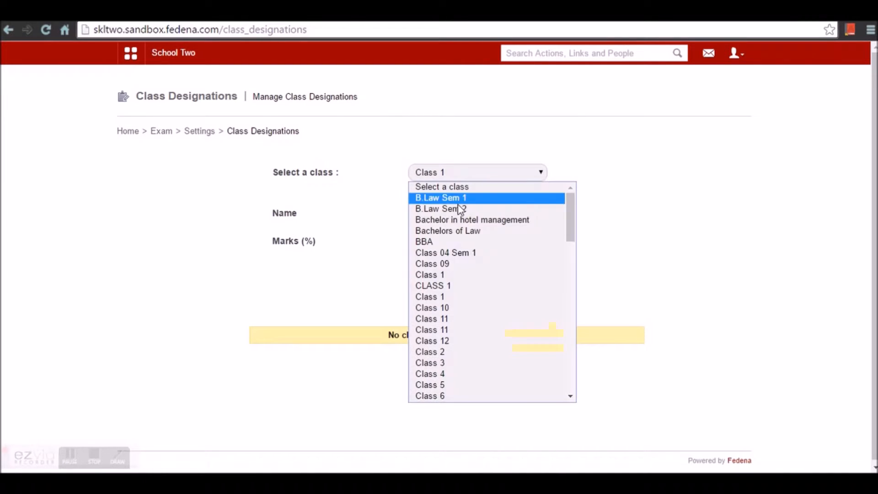
pyautogui.click(461, 298)
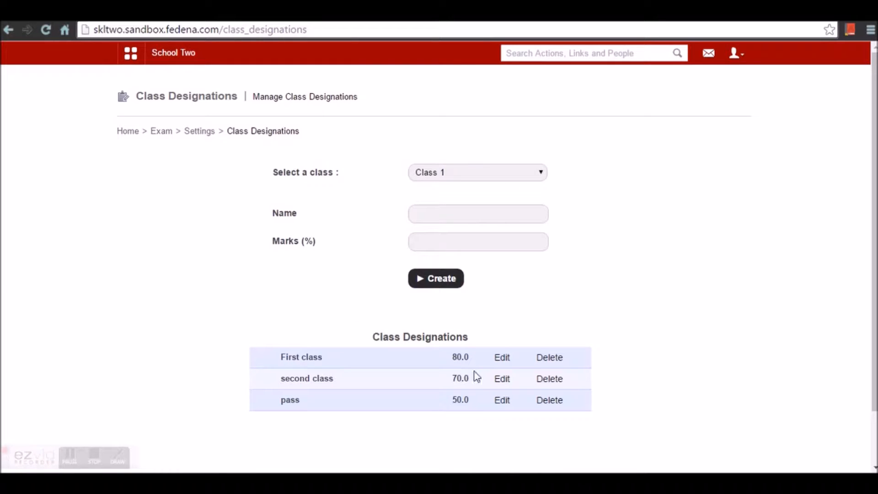
# - Save the First class designation at 80% and return to Exam Settings
pyautogui.click(497, 361)
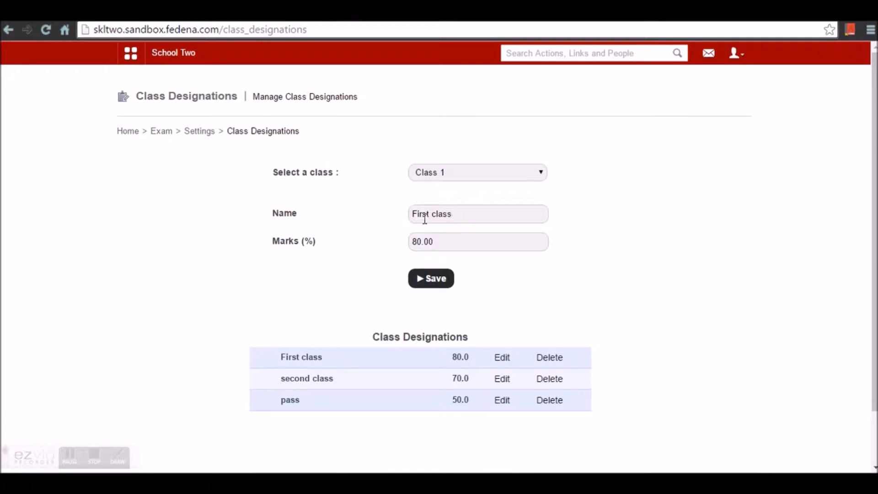
pyautogui.click(432, 280)
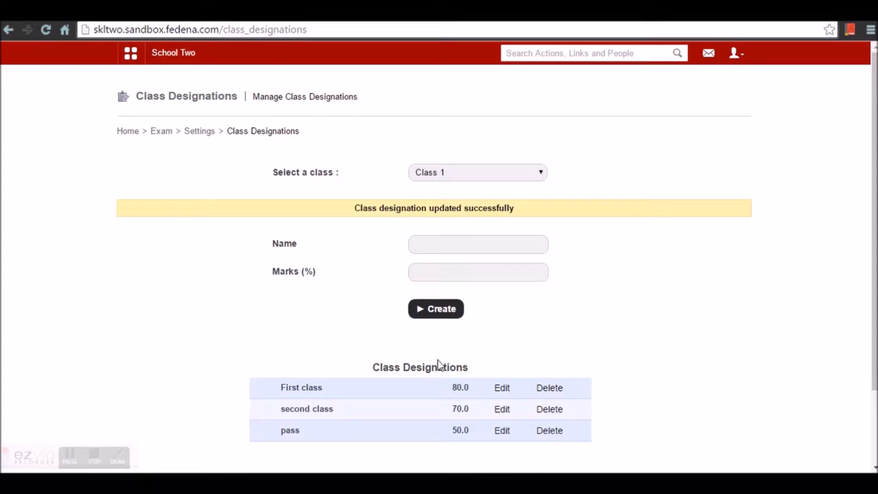
pyautogui.scroll(-1, 449, 389)
pyautogui.scroll(-1, 453, 392)
pyautogui.scroll(2, 457, 393)
pyautogui.click(191, 137)
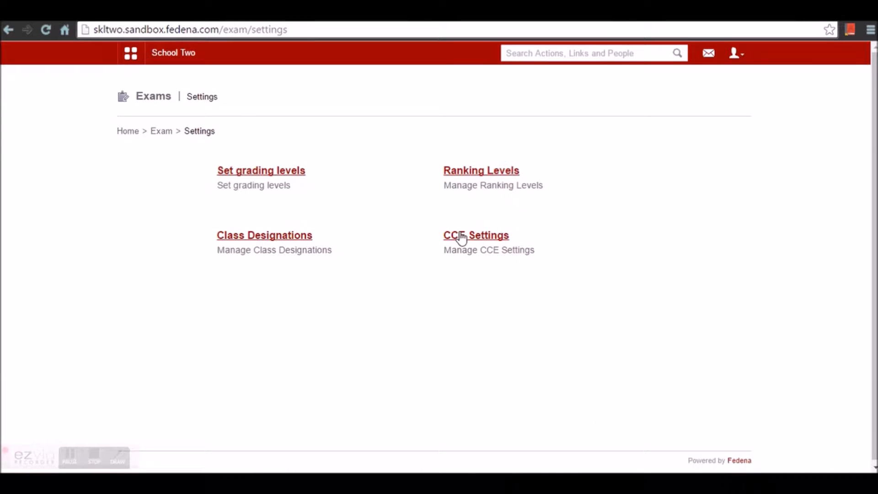
# - Open CCE Settings, then bring the CCE Examination notes in Notepad to the front
pyautogui.click(472, 238)
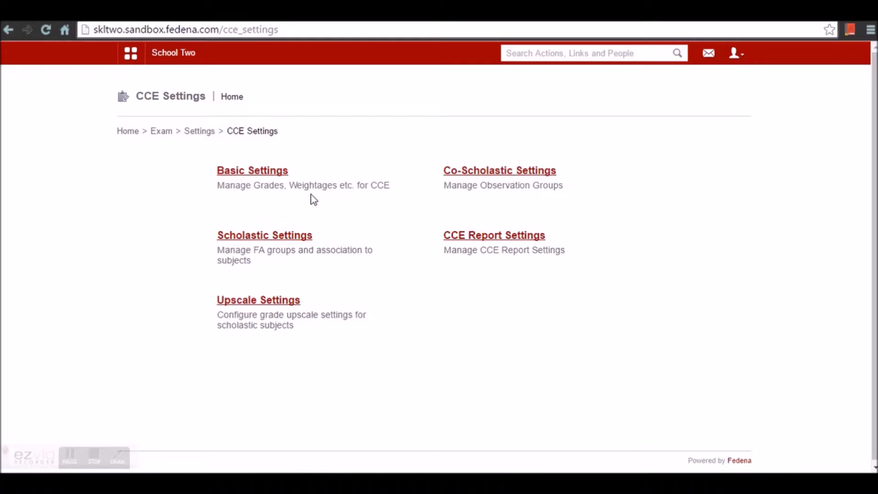
pyautogui.click(395, 482)
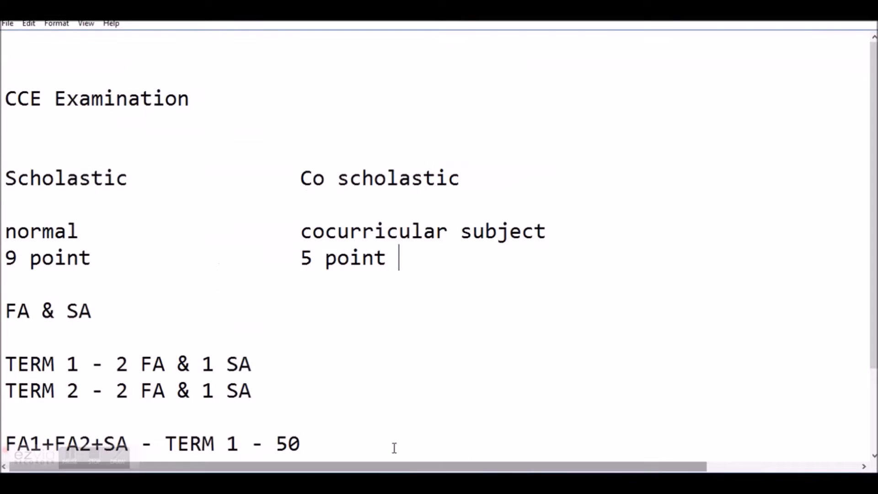
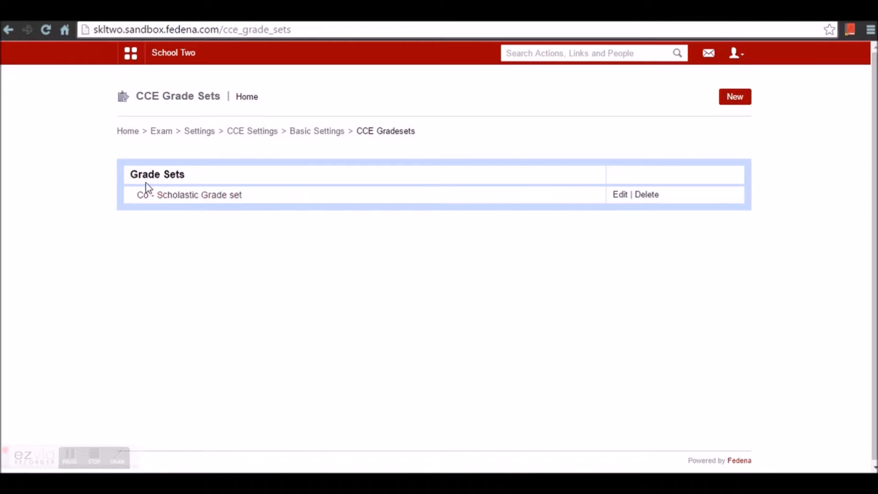
# - Resave the Co - Scholastic grade set unchanged and review its grades A–E (5.0 to 1.0)
pyautogui.click(619, 197)
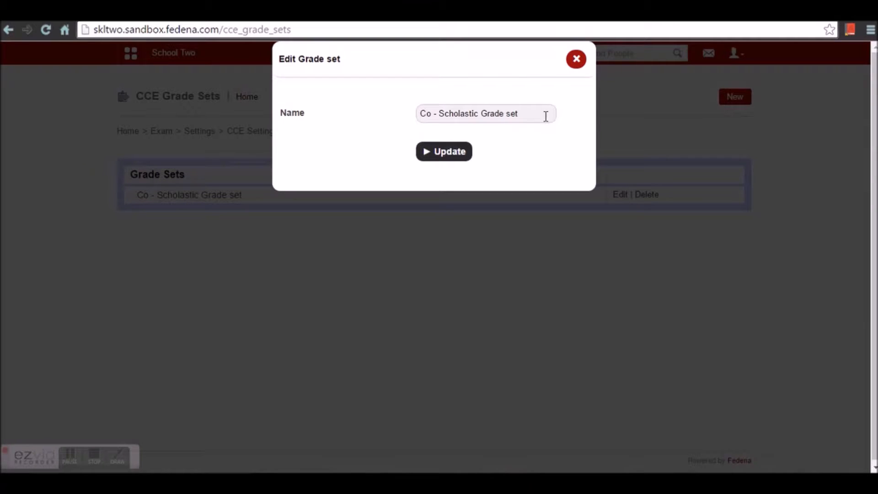
pyautogui.click(457, 156)
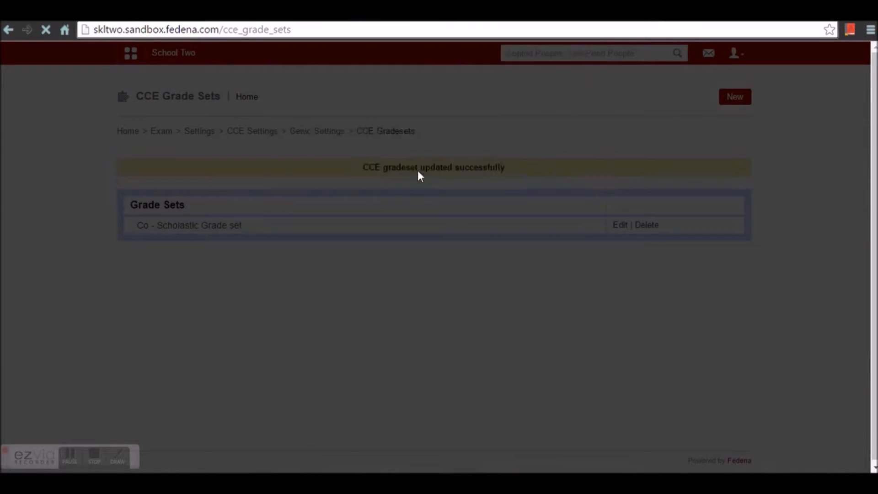
pyautogui.click(226, 226)
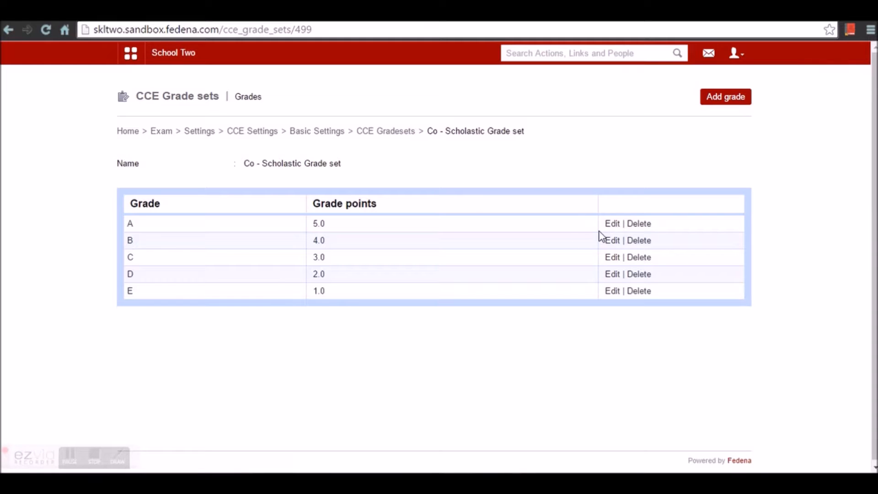
pyautogui.click(614, 224)
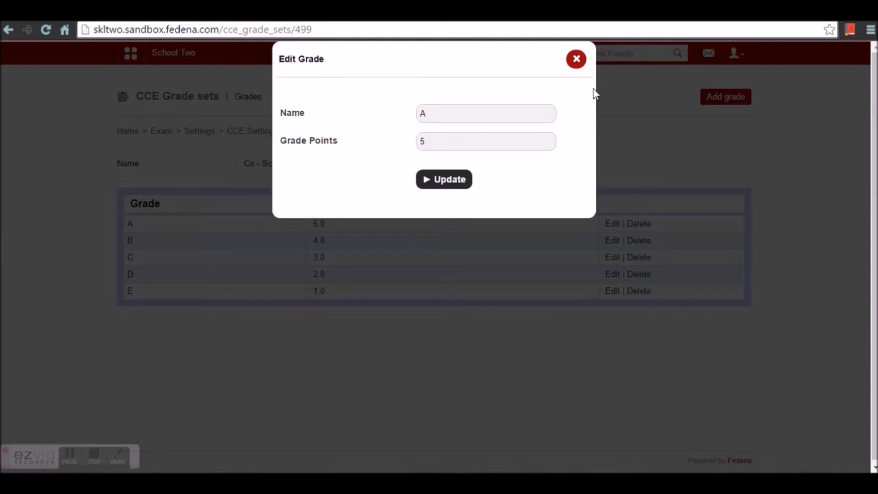
pyautogui.click(577, 63)
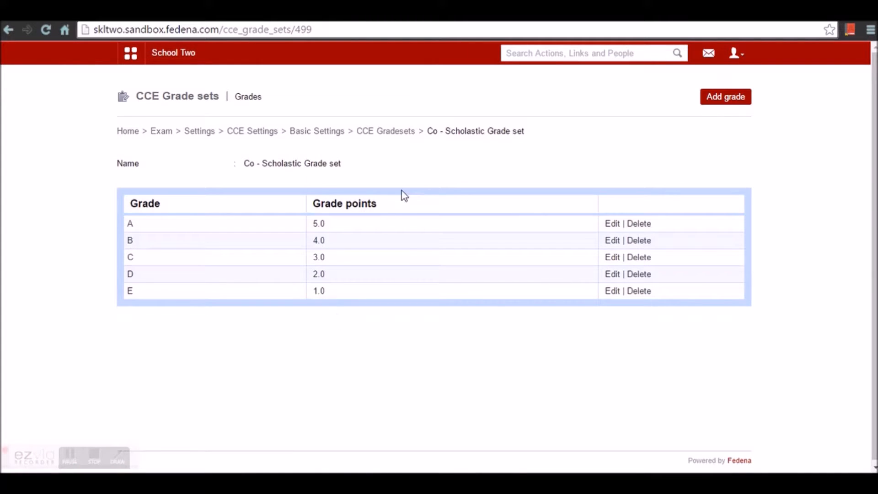
pyautogui.click(405, 134)
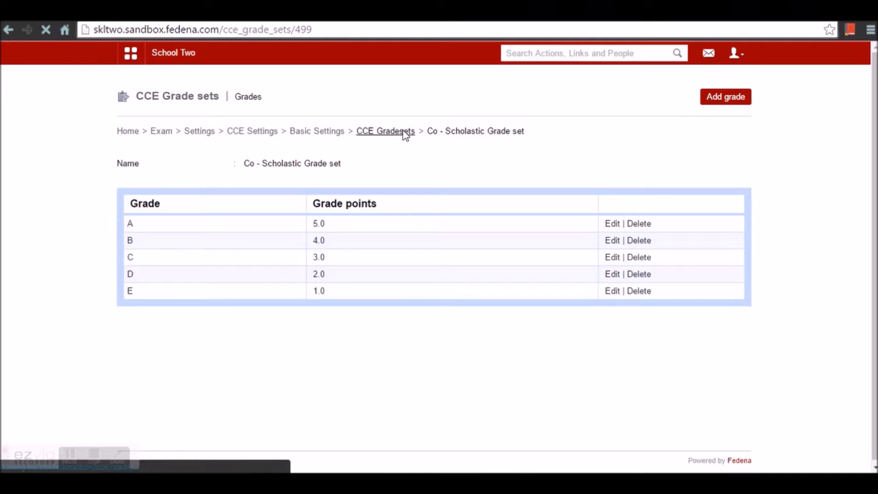
pyautogui.click(326, 133)
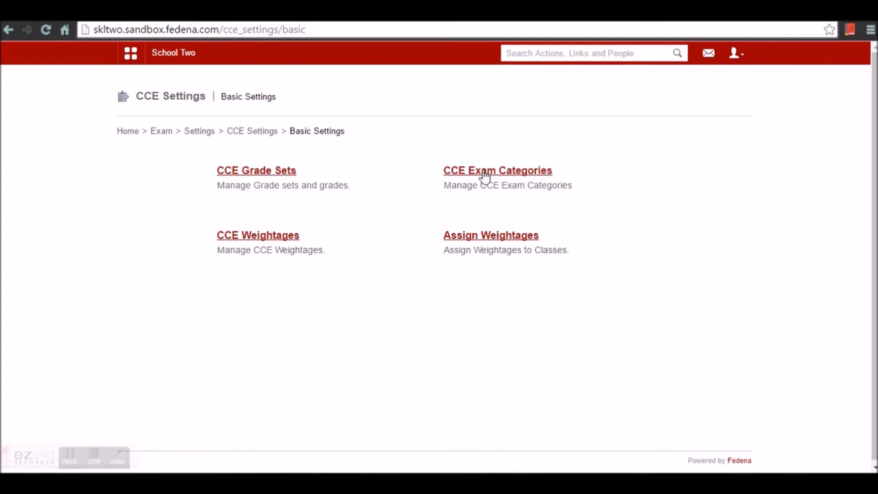
# - Inspect the Term 1 exam category without changes, then bring up the CCE Weightages list
pyautogui.click(484, 174)
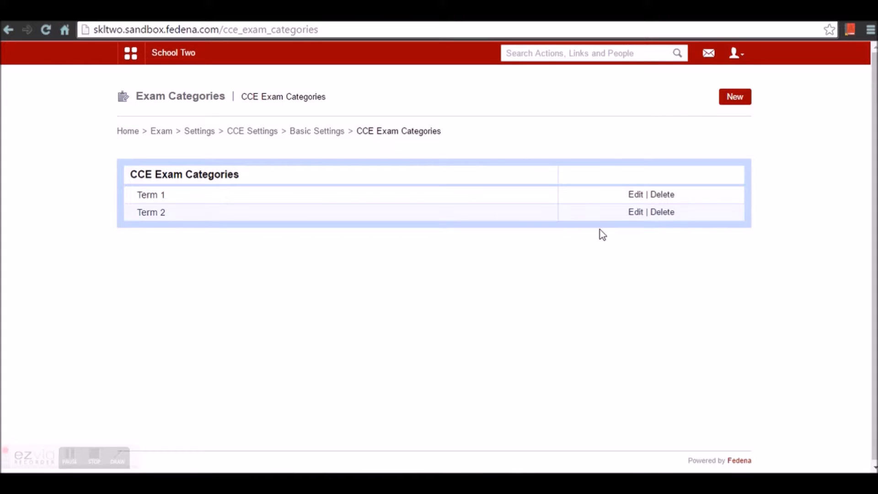
pyautogui.click(633, 195)
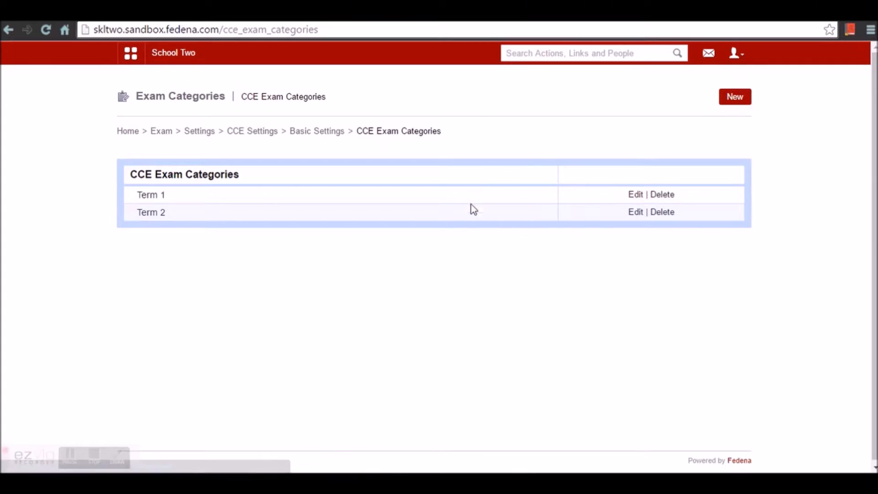
pyautogui.click(571, 64)
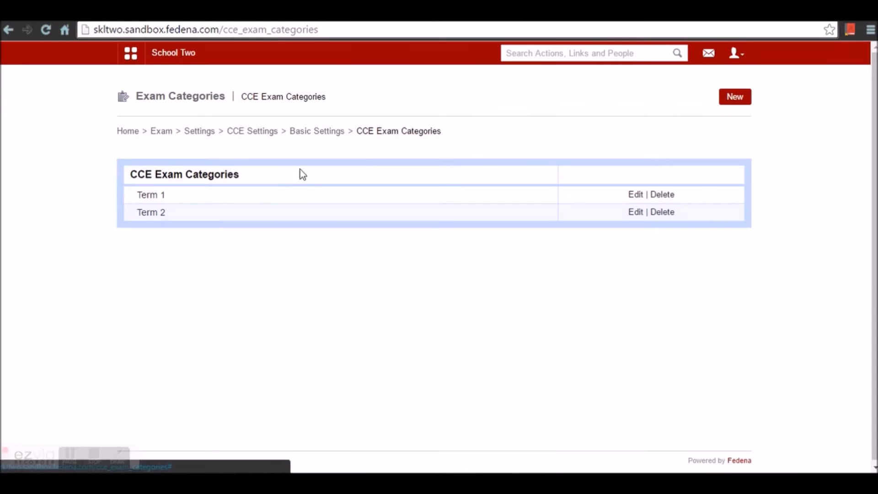
pyautogui.click(326, 133)
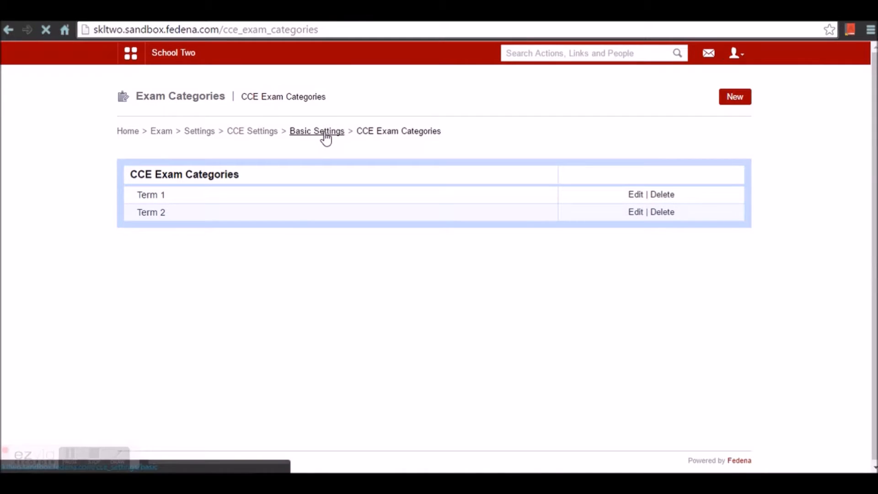
pyautogui.click(258, 237)
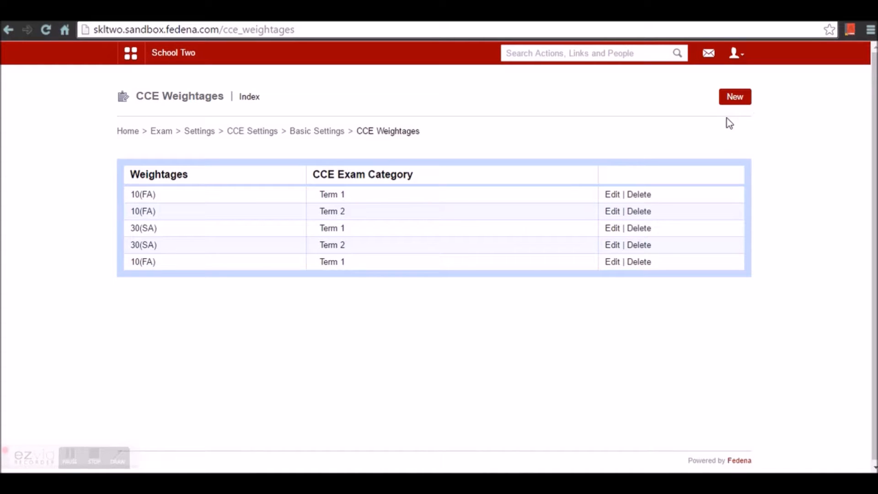
# - Inspect the first weightage (10, FA, Term 1) without saving and return to Basic Settings
pyautogui.click(611, 196)
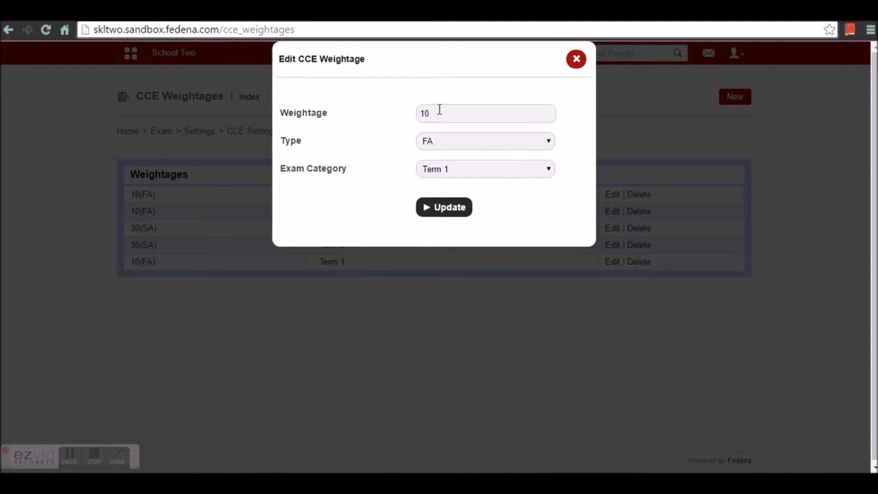
pyautogui.click(460, 145)
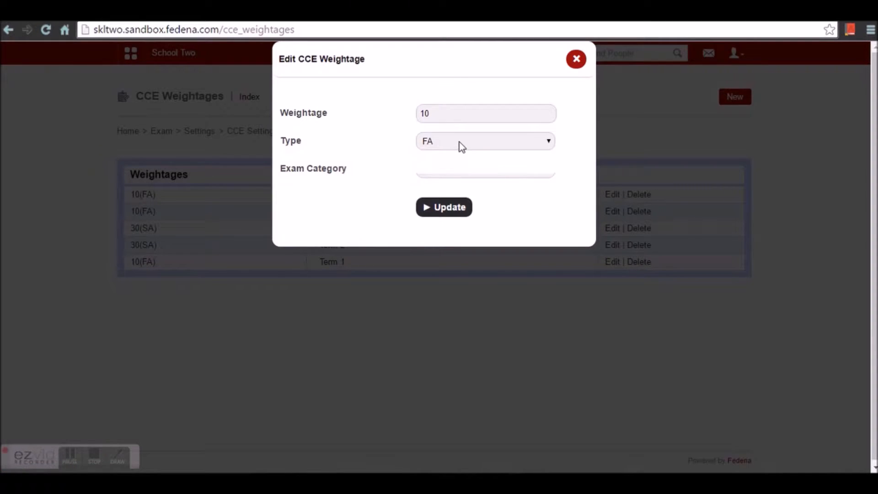
pyautogui.click(448, 156)
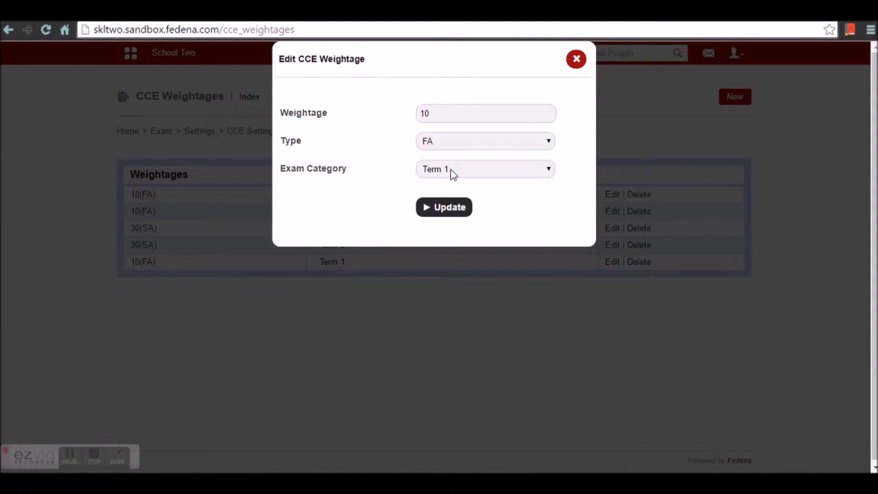
pyautogui.click(453, 169)
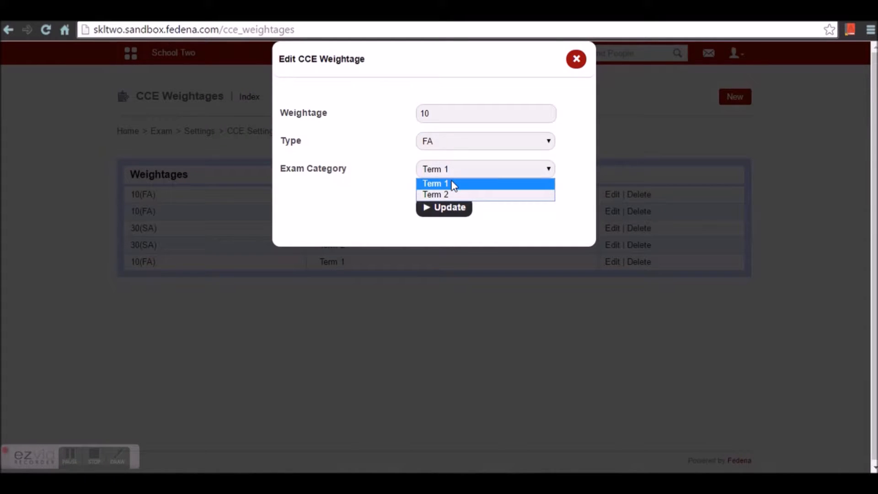
pyautogui.click(452, 183)
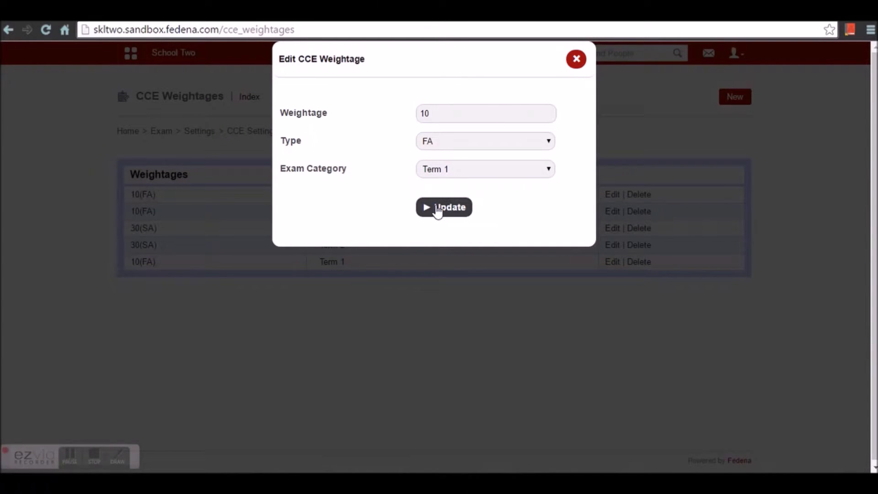
pyautogui.click(572, 65)
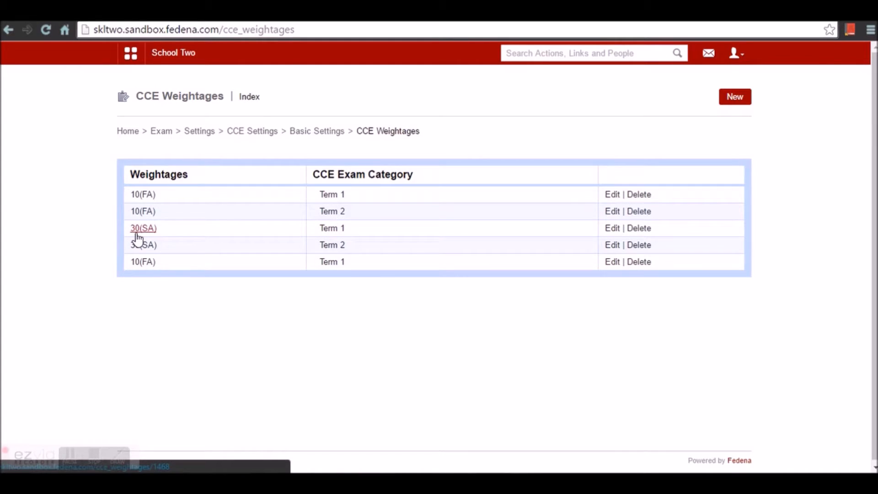
pyautogui.click(319, 136)
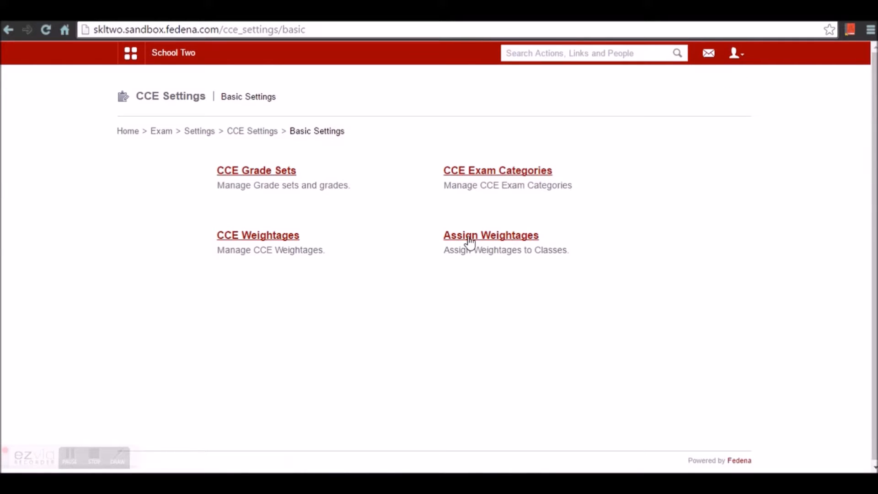
# - Assign the 10(FA) and 30(SA) weightages for Terms 1 and 2 to Class 11
pyautogui.click(478, 237)
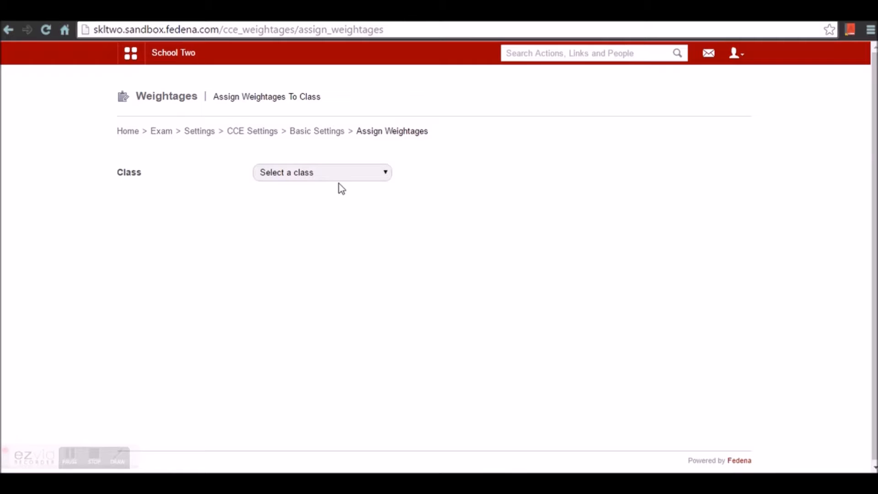
pyautogui.click(326, 174)
pyautogui.click(325, 208)
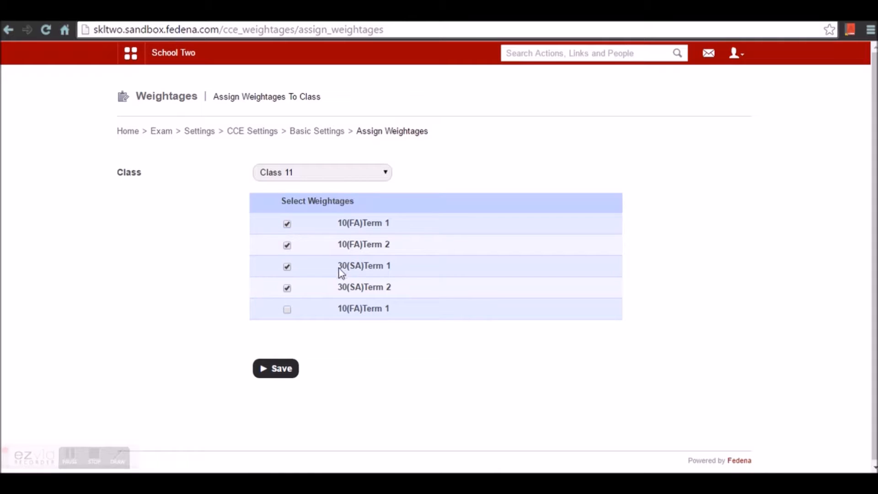
pyautogui.click(289, 372)
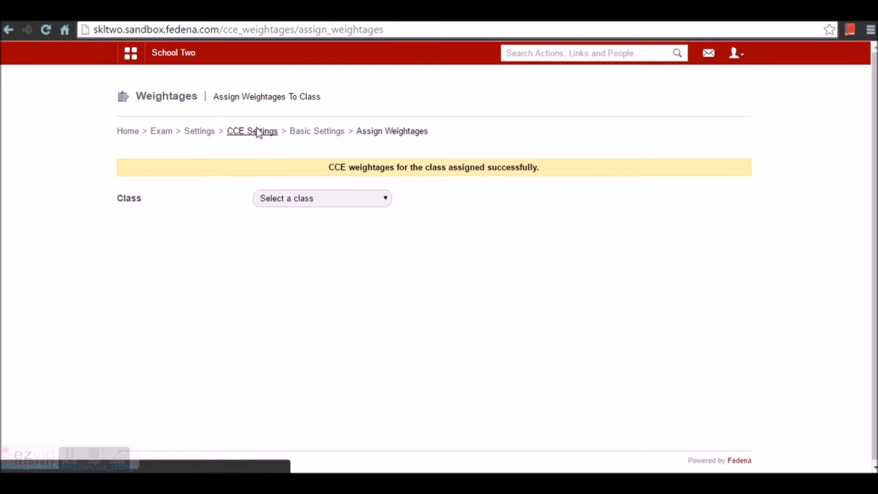
pyautogui.click(257, 132)
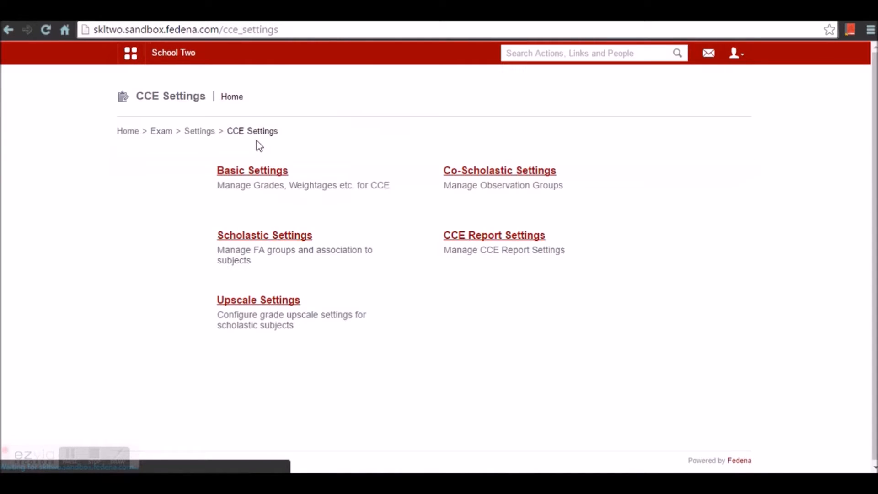
# - Browse Thinking Skills down to the 'Utilizing thinking skills to analyse' observation's descriptive indicators
pyautogui.click(461, 174)
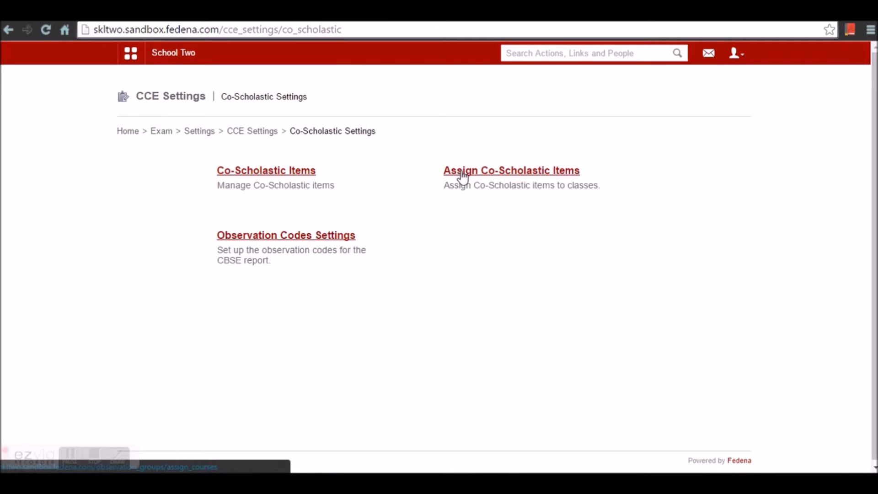
pyautogui.click(280, 174)
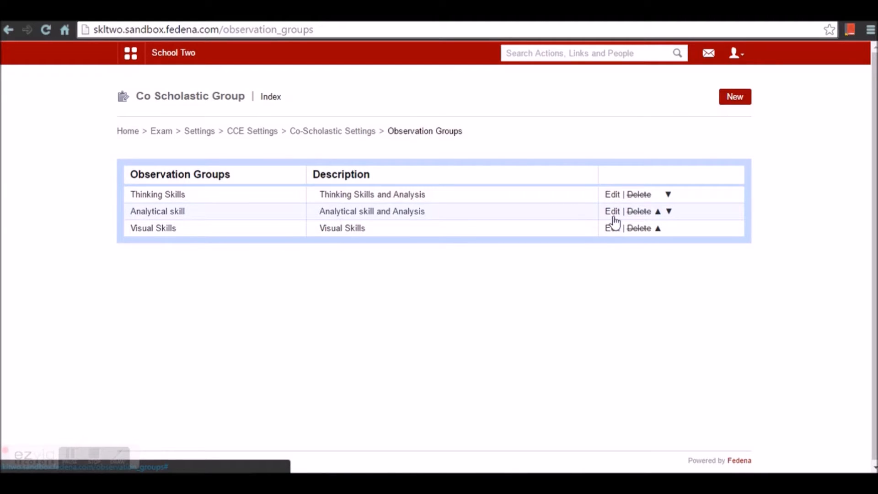
pyautogui.click(182, 196)
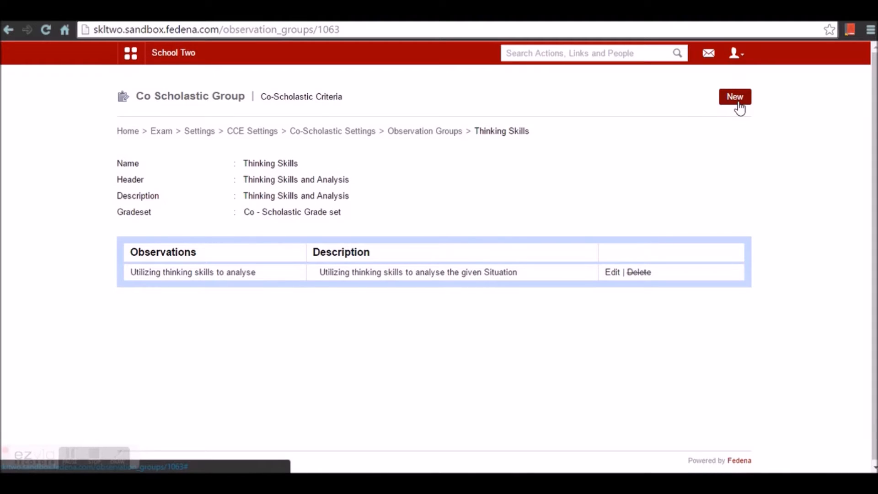
pyautogui.click(212, 276)
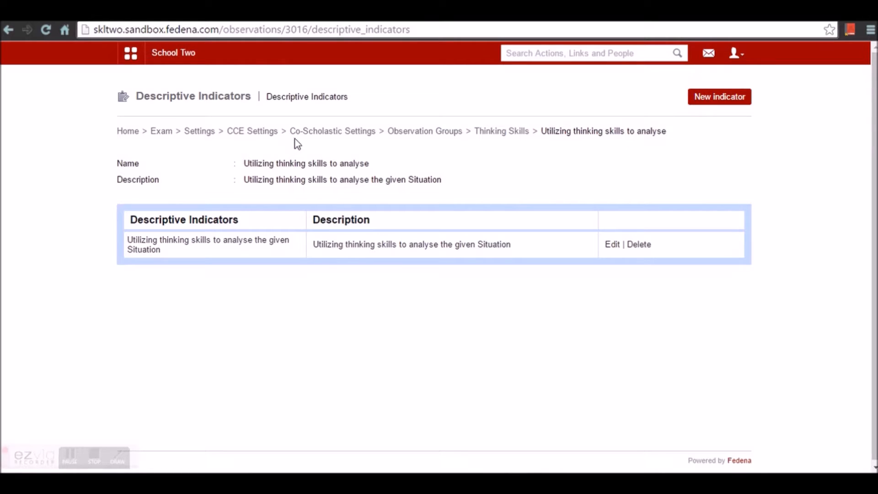
pyautogui.click(314, 133)
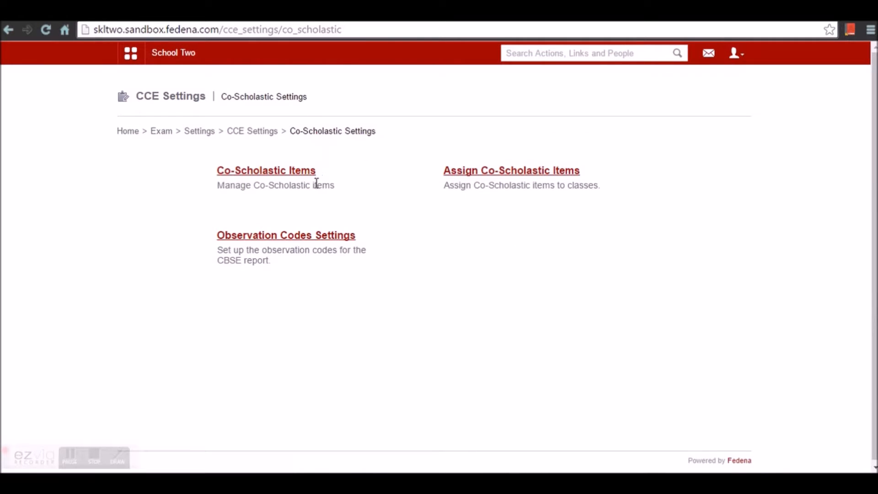
# - Save Analytical skill and Visual Skills as Class 11's assigned co-scholastic groups
pyautogui.click(488, 176)
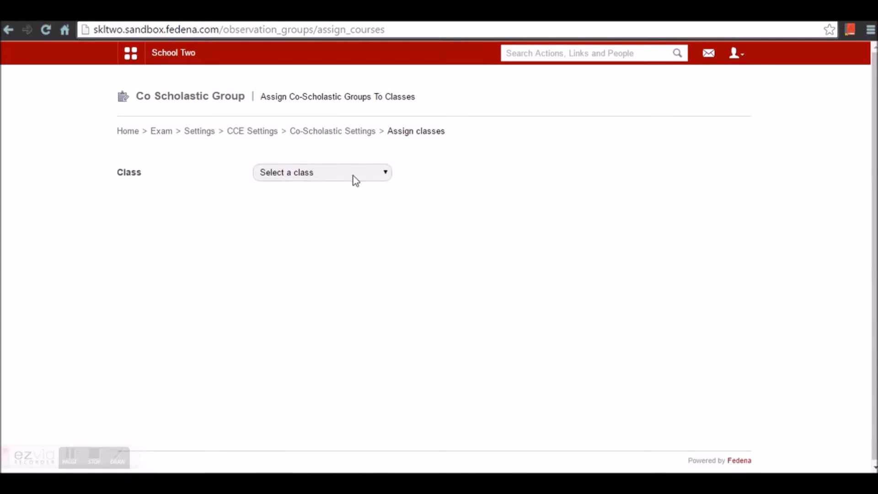
pyautogui.click(351, 174)
pyautogui.click(329, 209)
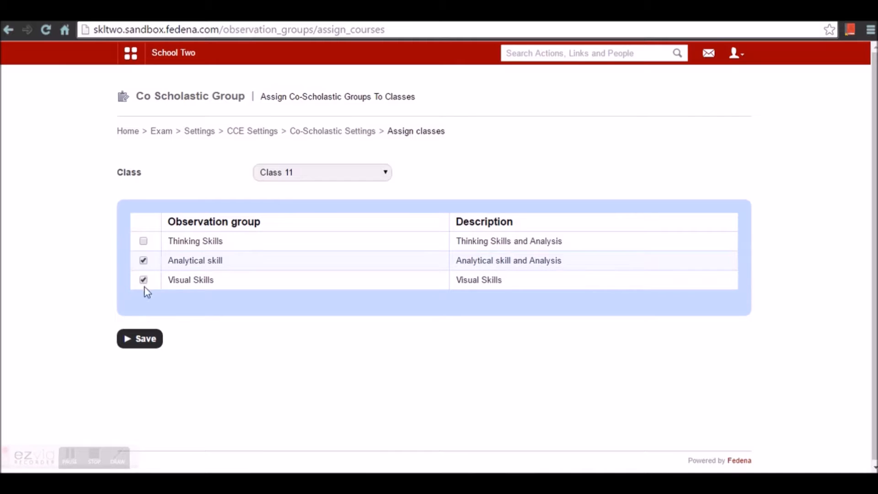
pyautogui.click(151, 344)
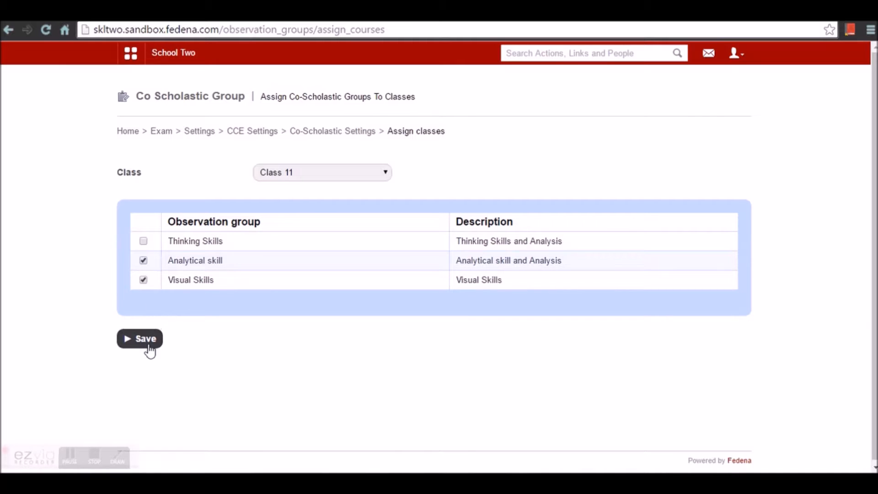
pyautogui.click(331, 133)
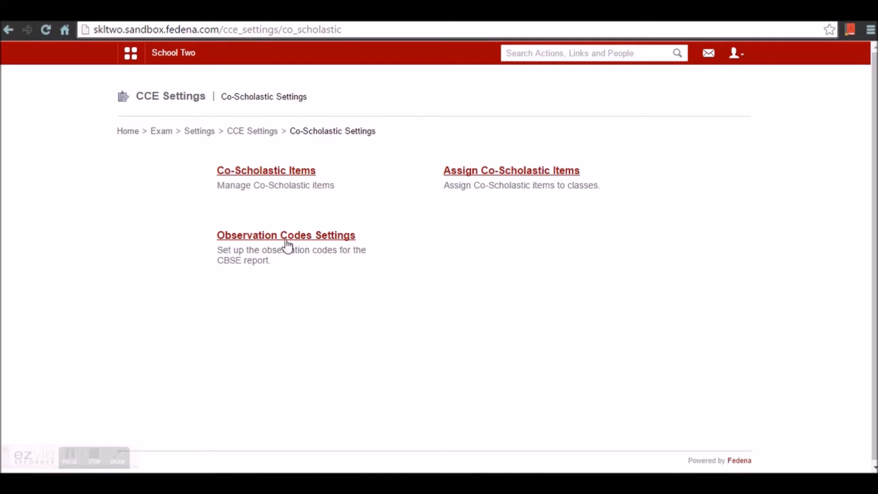
# - View Class 11's two observations with blank codes, then return to the CCE Settings home
pyautogui.click(291, 241)
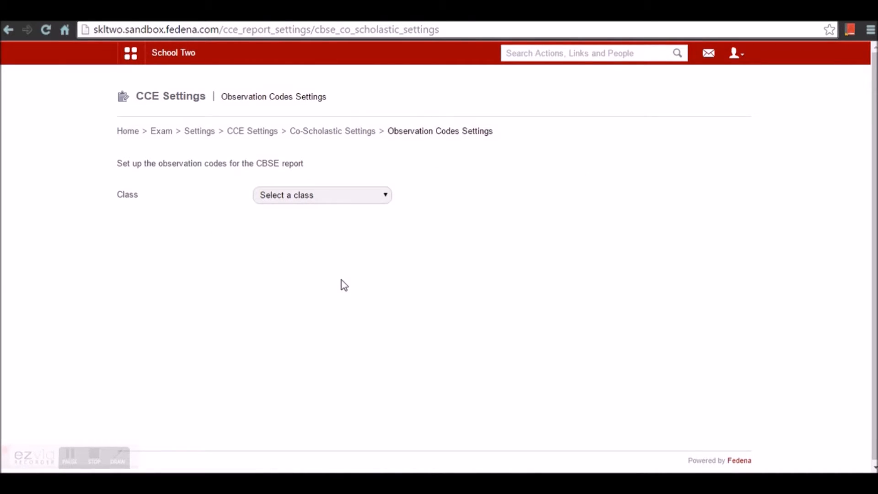
pyautogui.click(305, 197)
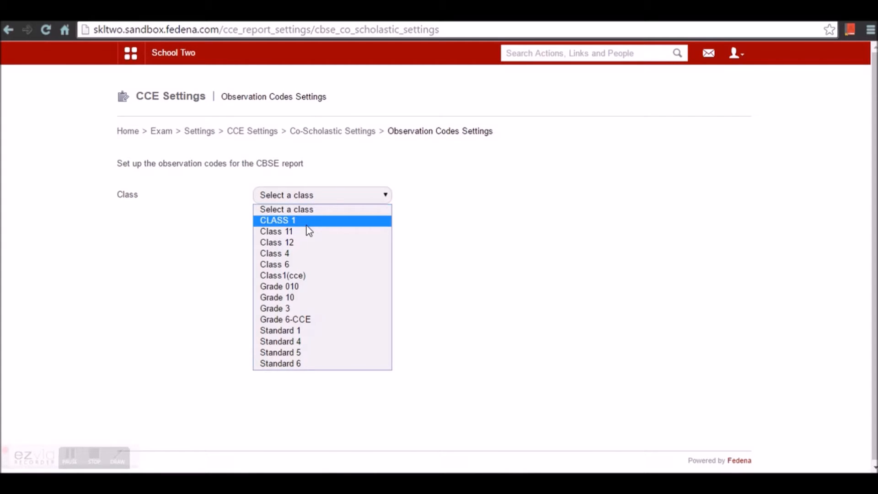
pyautogui.click(304, 234)
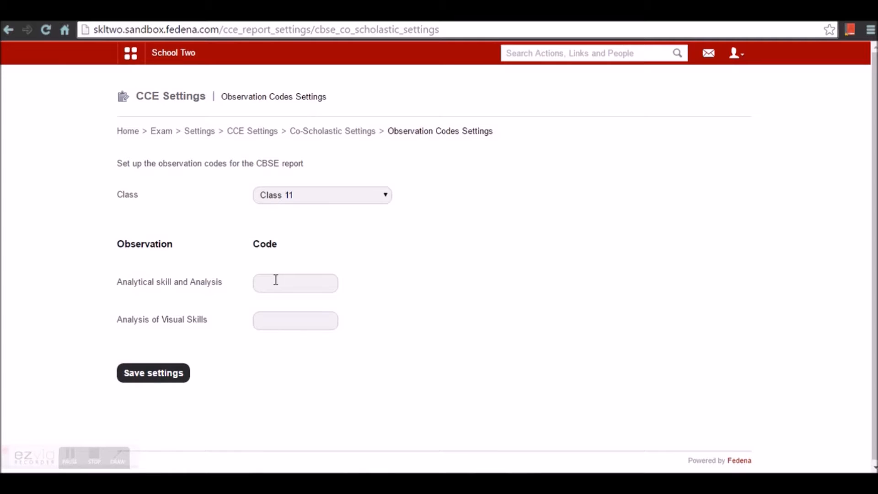
pyautogui.click(324, 132)
pyautogui.click(255, 132)
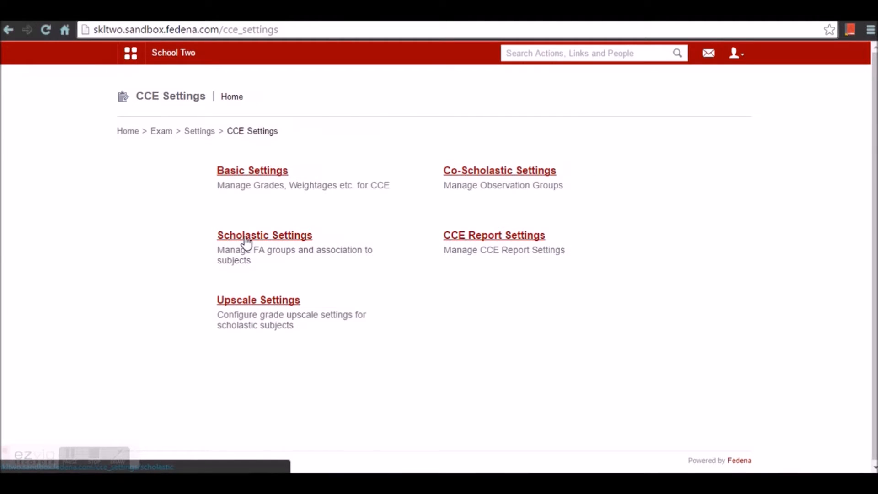
# - Check the Total Marks Mode example in Formative Assessment Settings, then return to Scholastic Settings
pyautogui.click(247, 238)
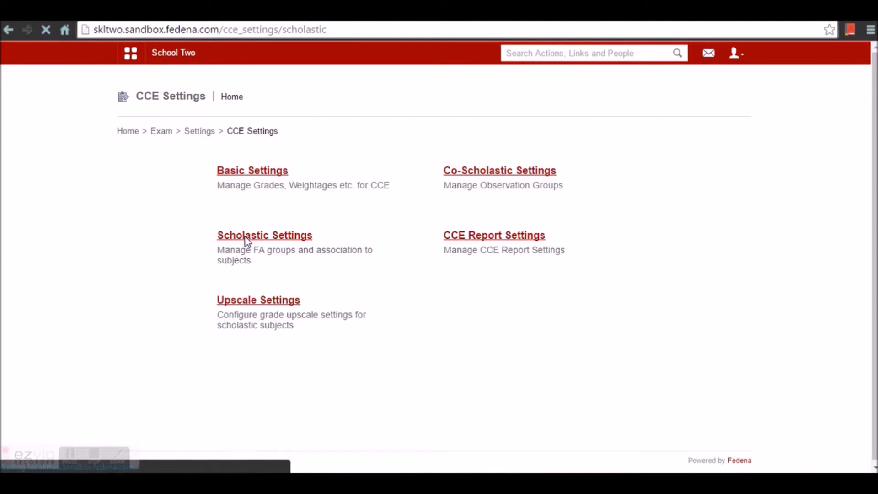
pyautogui.click(274, 173)
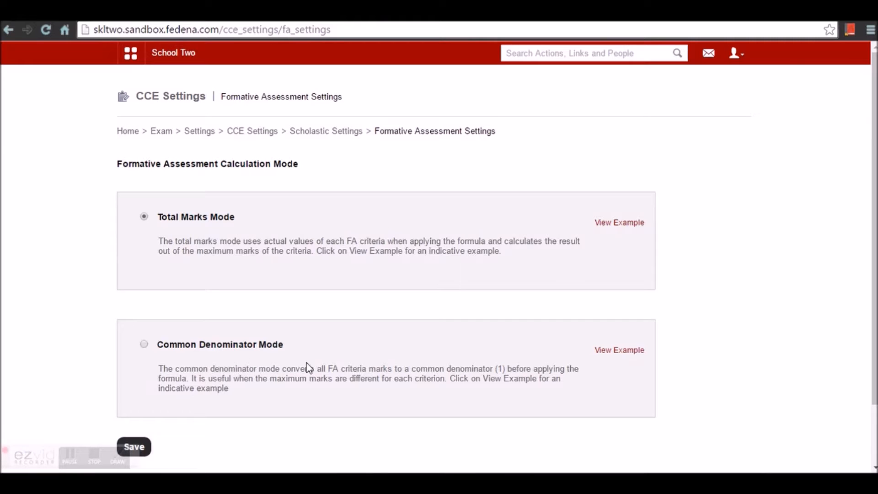
pyautogui.click(605, 224)
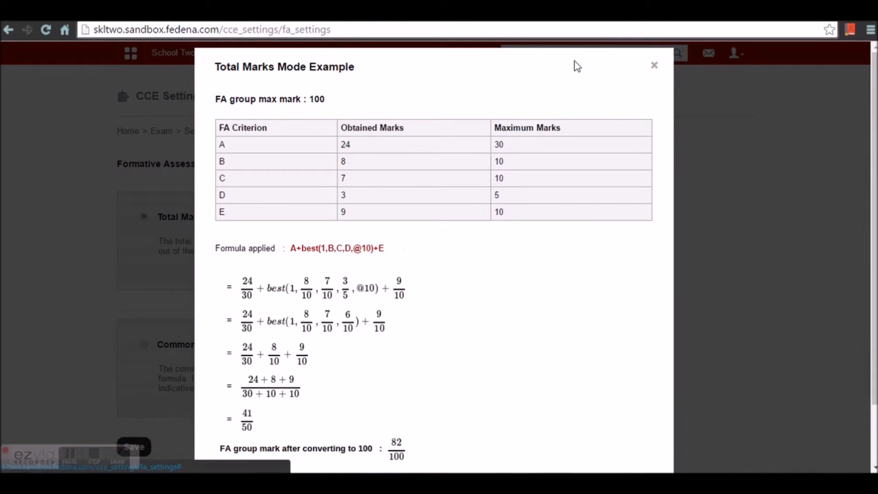
pyautogui.click(654, 66)
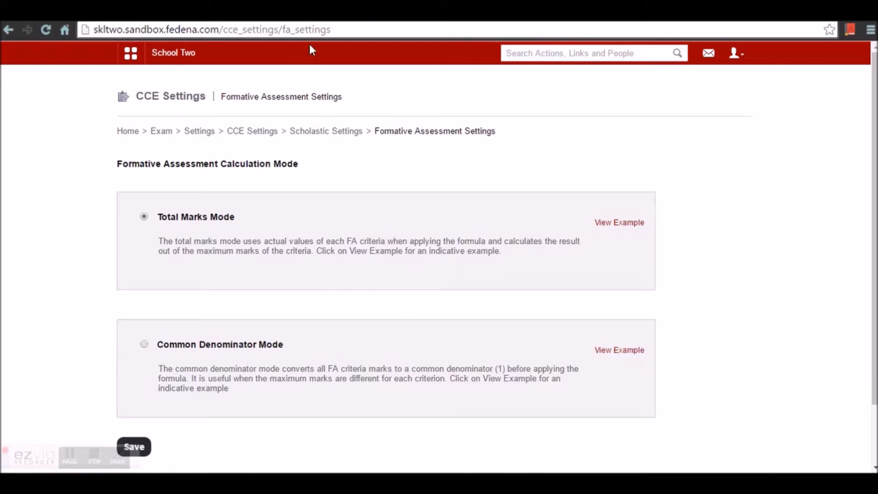
pyautogui.click(326, 137)
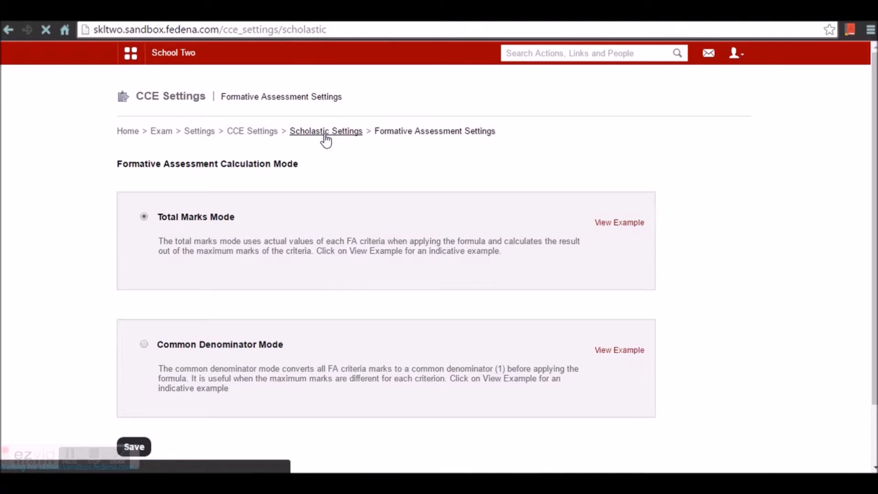
# - Open the FA groups list and start a new FA group, then cancel it
pyautogui.click(499, 176)
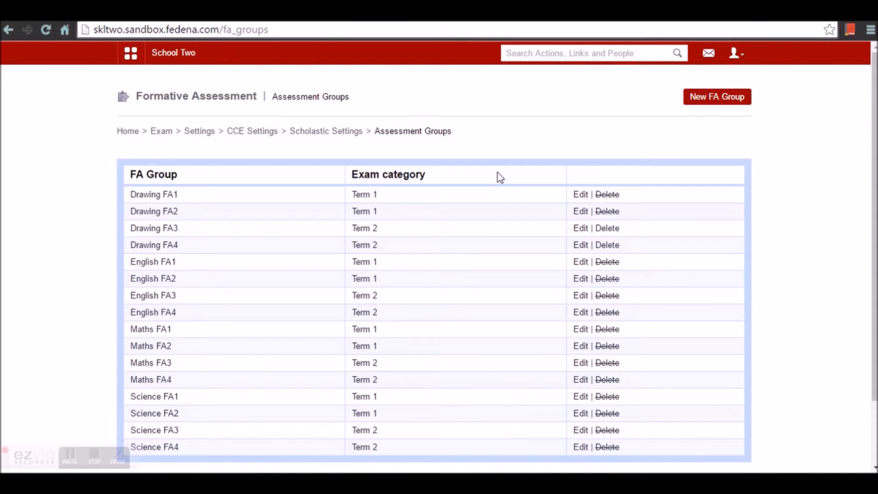
pyautogui.click(711, 99)
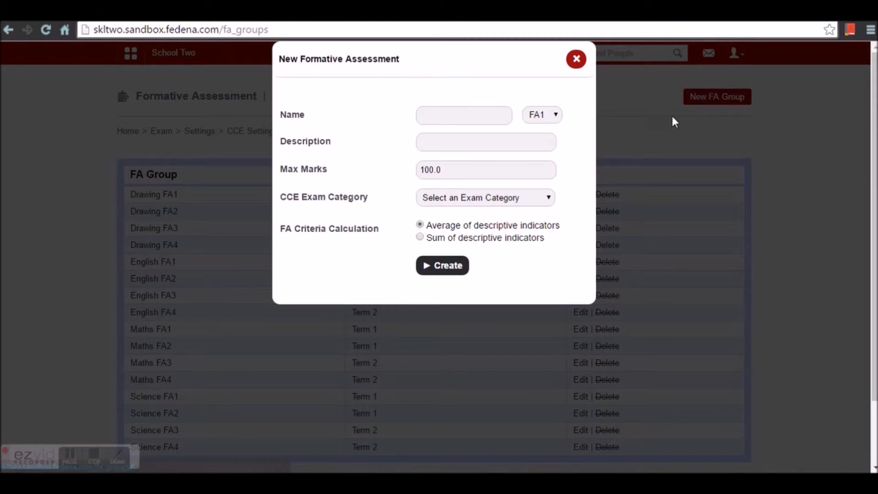
pyautogui.click(477, 118)
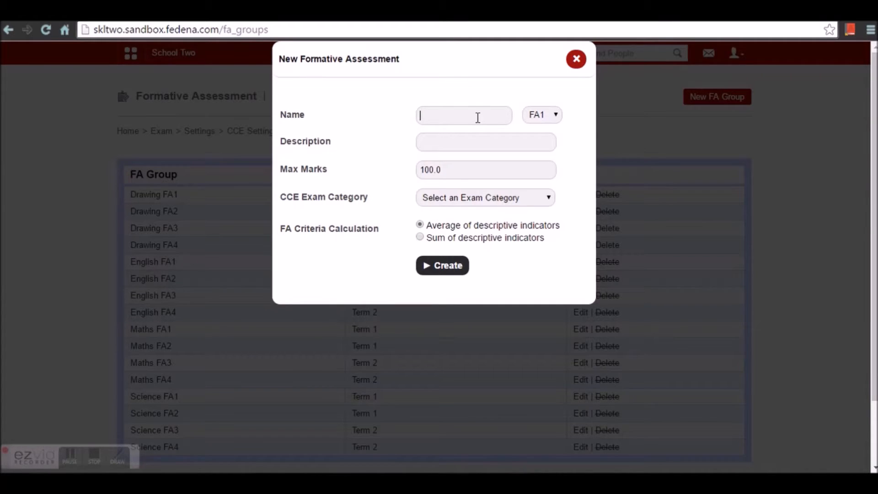
pyautogui.click(540, 116)
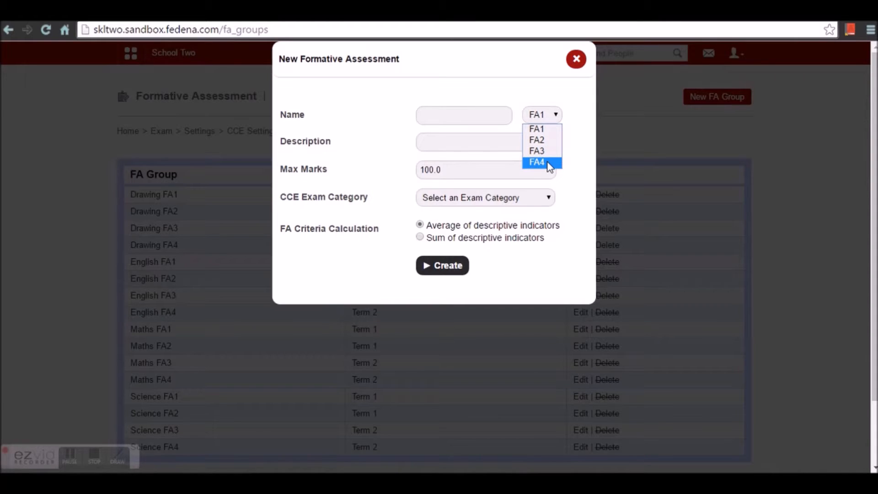
pyautogui.click(491, 118)
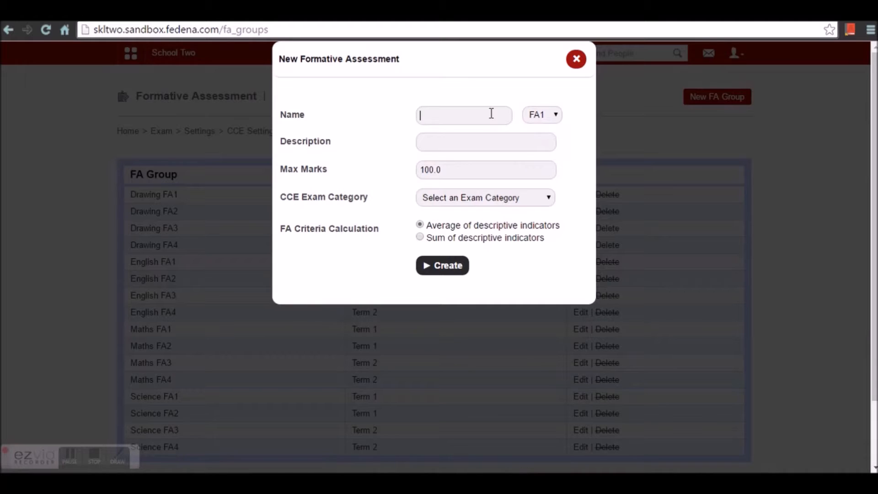
pyautogui.click(537, 120)
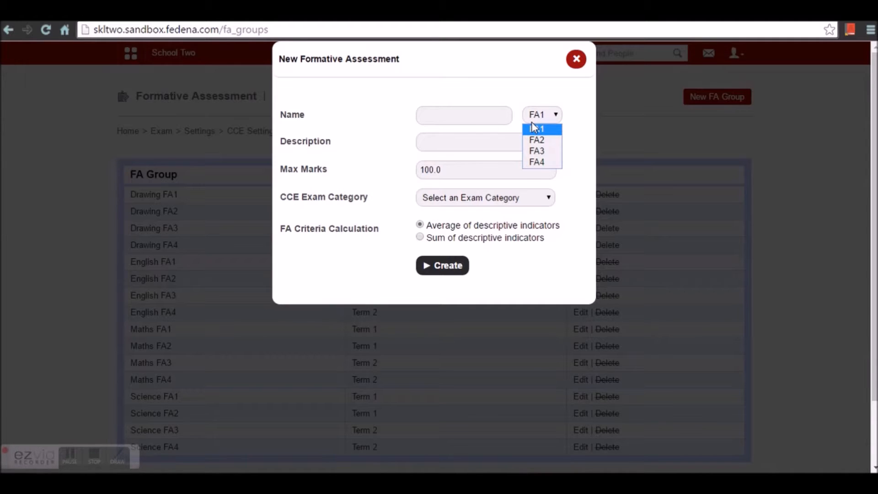
pyautogui.click(576, 62)
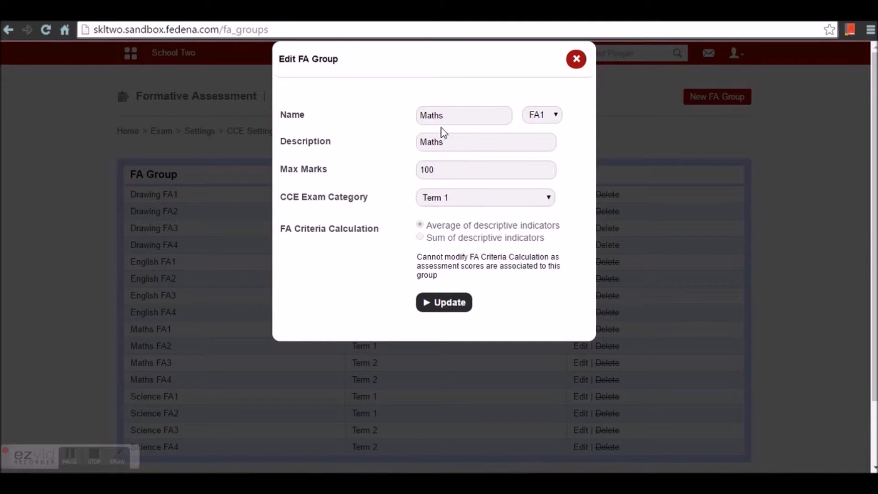
# - Update the Maths FA1 group keeping FA1 and Term 1 unchanged
pyautogui.click(548, 118)
pyautogui.click(548, 128)
pyautogui.click(467, 196)
pyautogui.click(468, 196)
pyautogui.click(455, 303)
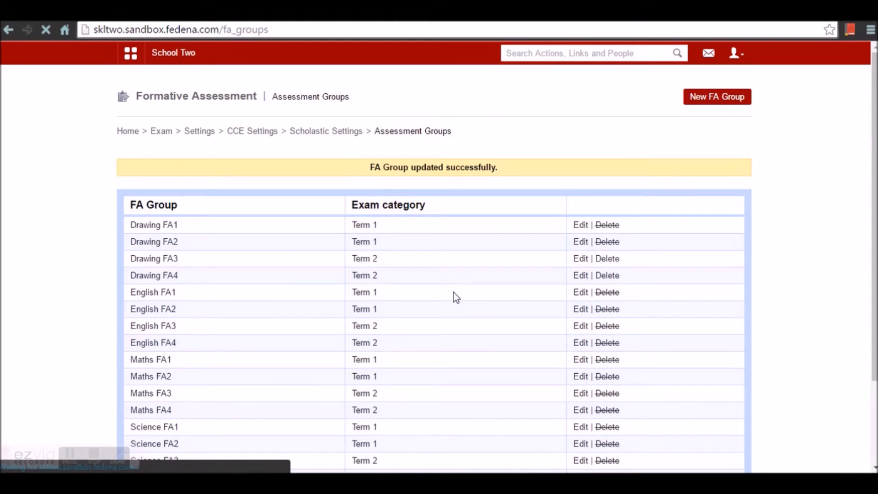
pyautogui.scroll(-3, 249, 228)
pyautogui.scroll(3, 265, 291)
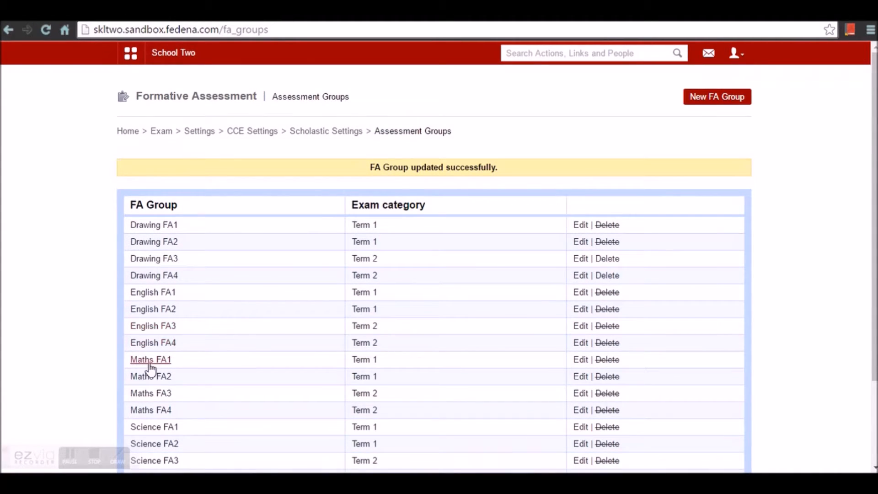
# - Inspect Maths FA1's Maths Lab criterion (100 marks) and its formula page without changes
pyautogui.click(149, 364)
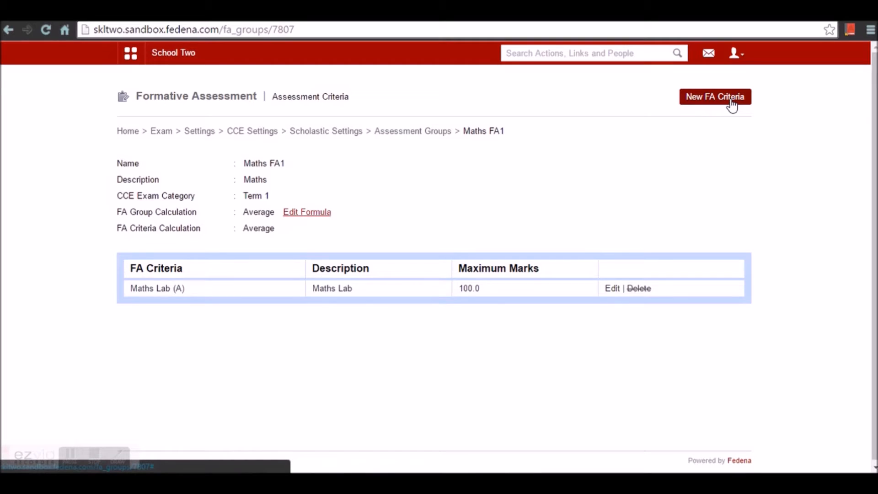
pyautogui.click(610, 288)
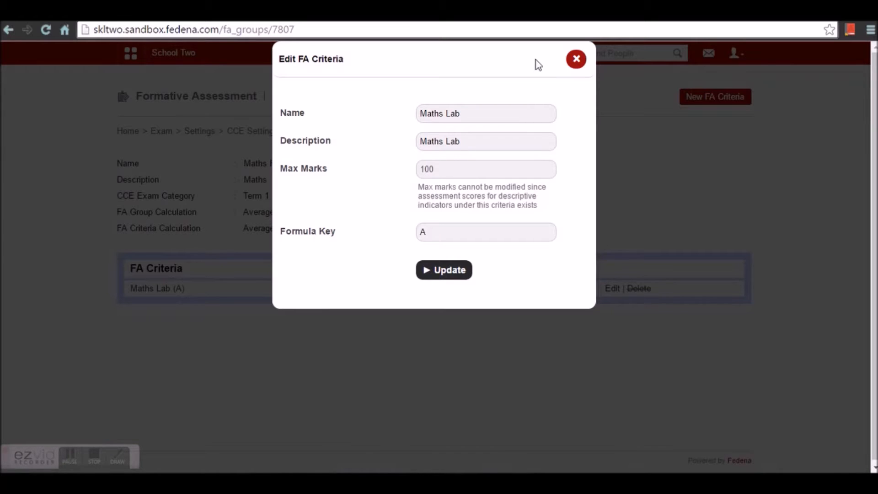
pyautogui.click(576, 59)
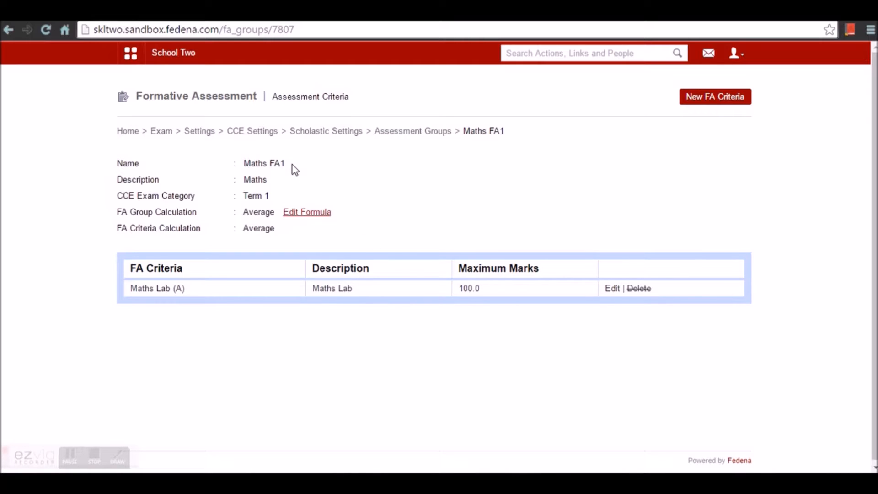
pyautogui.click(303, 212)
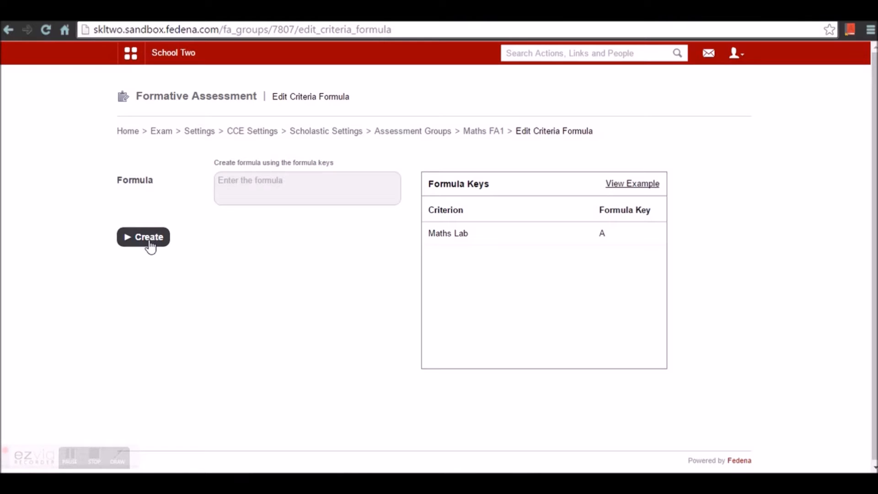
pyautogui.click(465, 134)
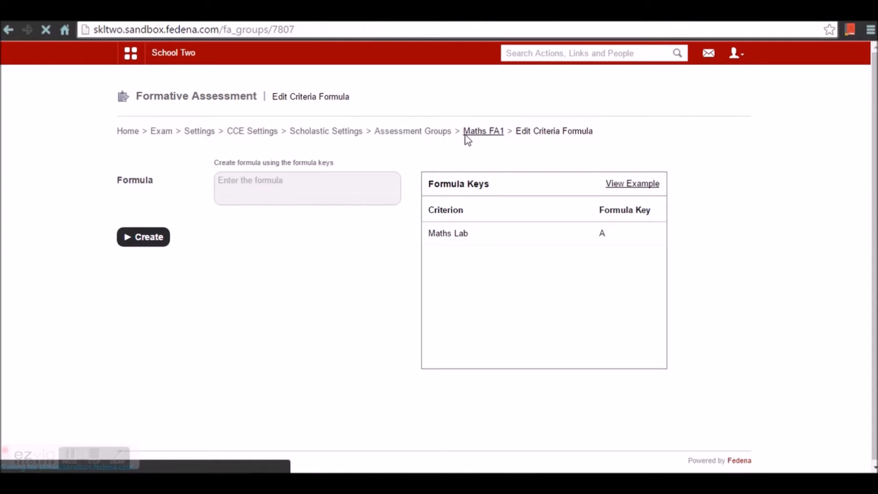
pyautogui.click(347, 133)
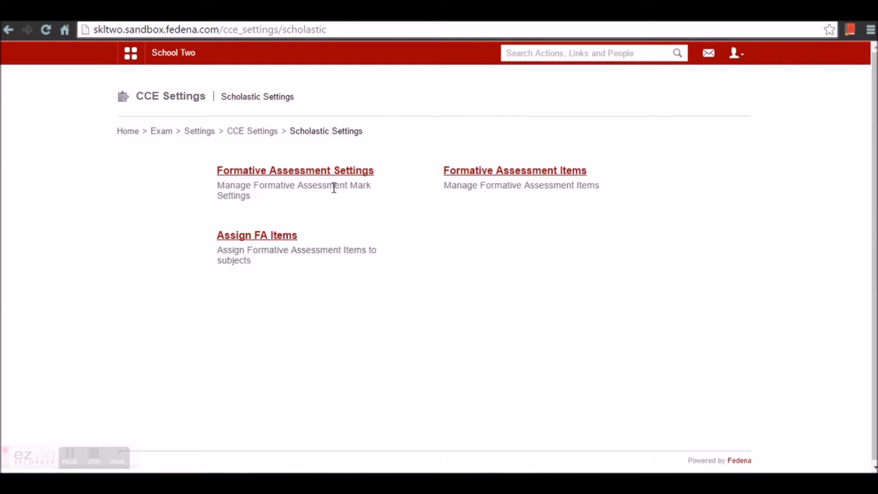
# - In Assign FA Groups to Subjects, pick Class 11 English and tick English FA2
pyautogui.click(274, 239)
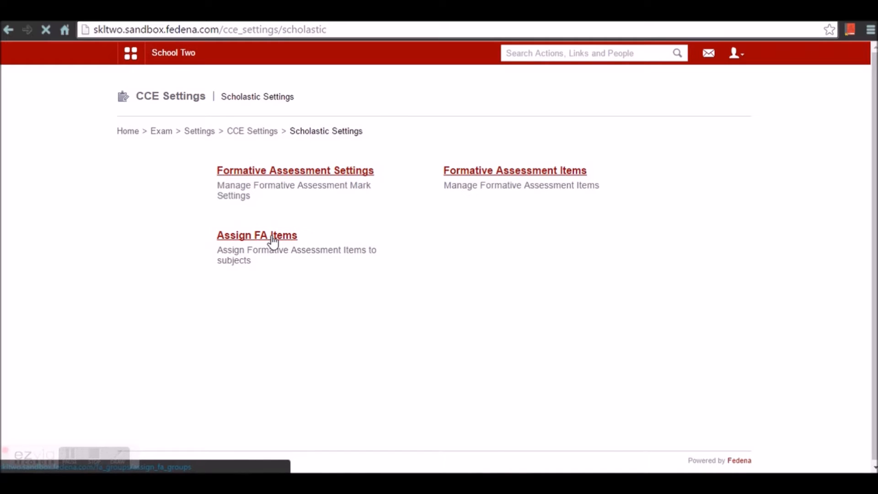
pyautogui.click(297, 173)
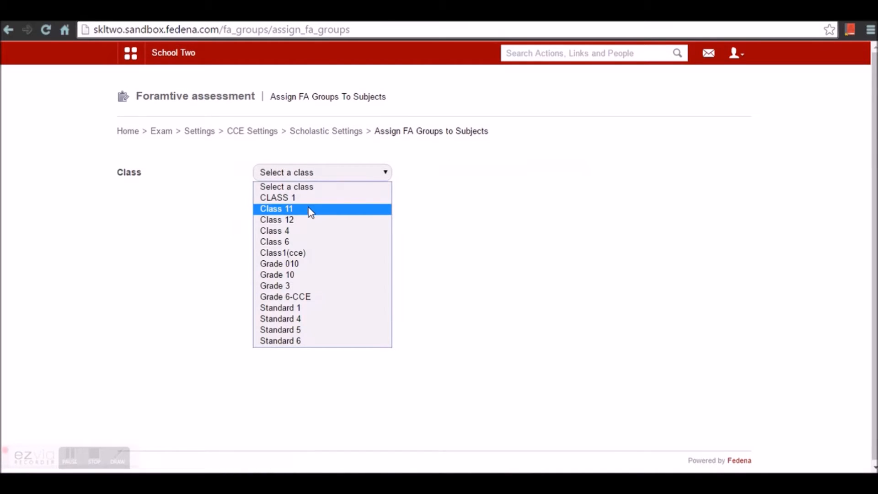
pyautogui.click(310, 209)
pyautogui.click(310, 201)
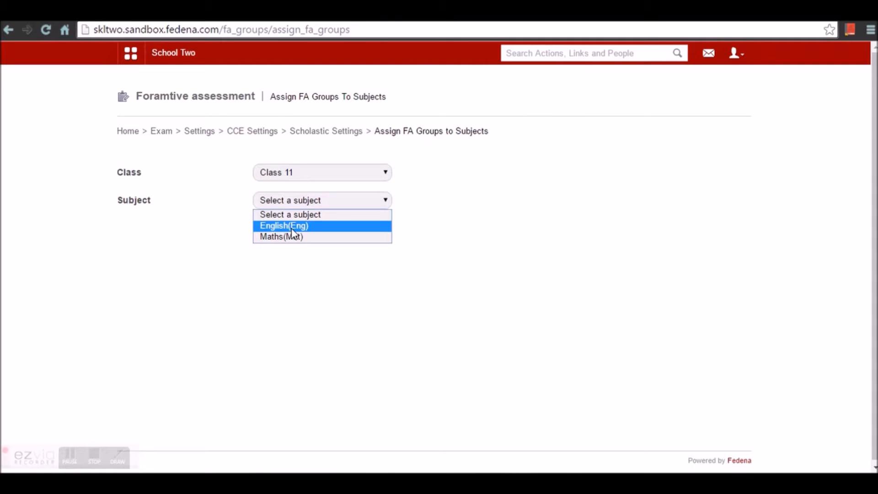
pyautogui.click(294, 227)
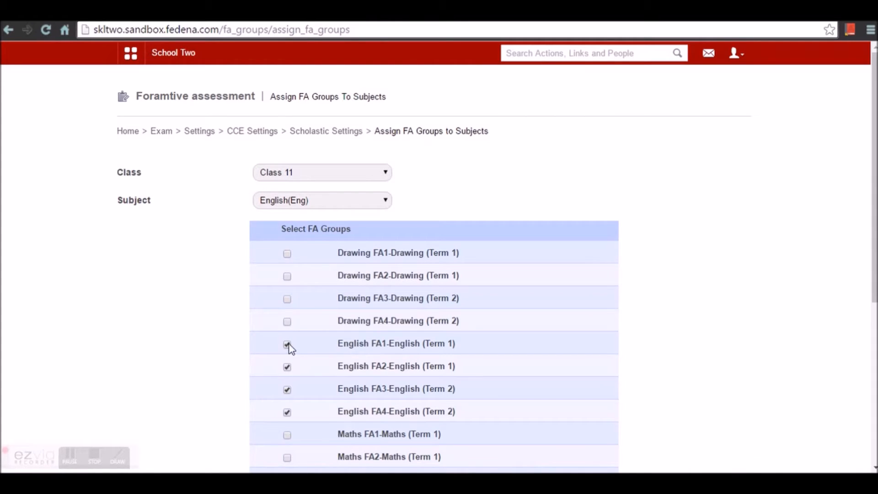
pyautogui.click(287, 366)
# - Switch the subject to Maths and save its FA1–FA4 group assignment
pyautogui.click(290, 201)
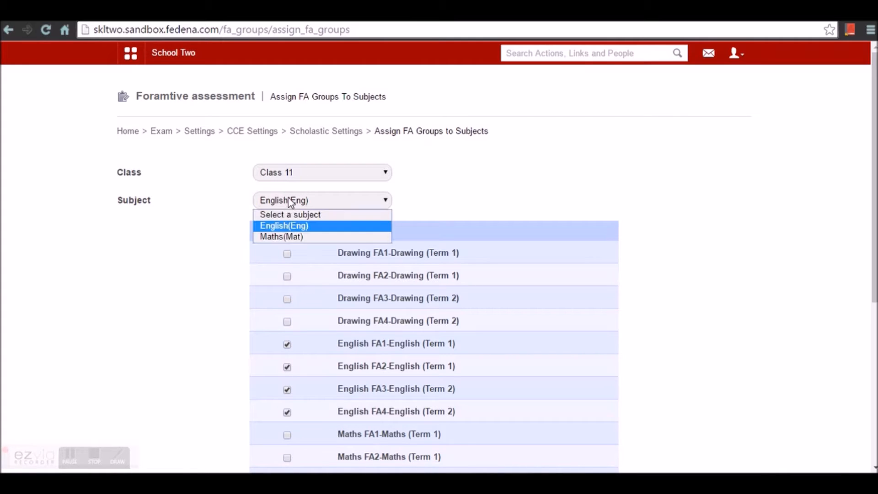
pyautogui.click(281, 237)
pyautogui.scroll(-4, 309, 309)
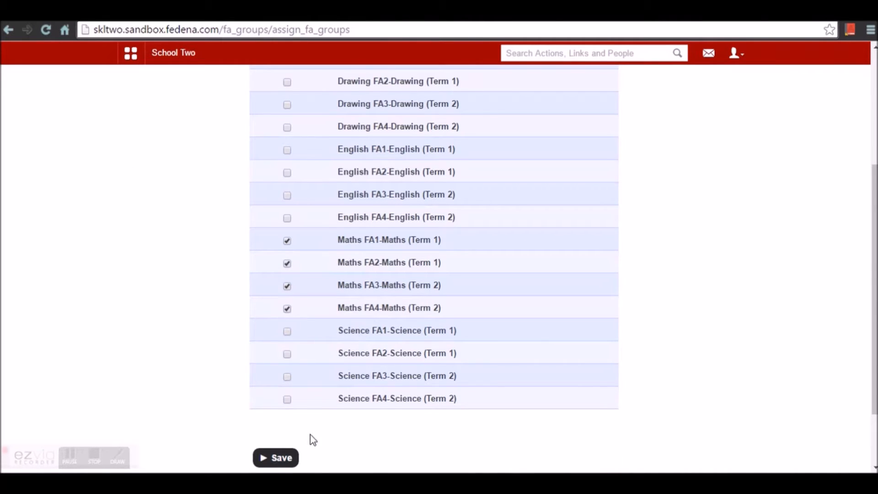
pyautogui.click(284, 459)
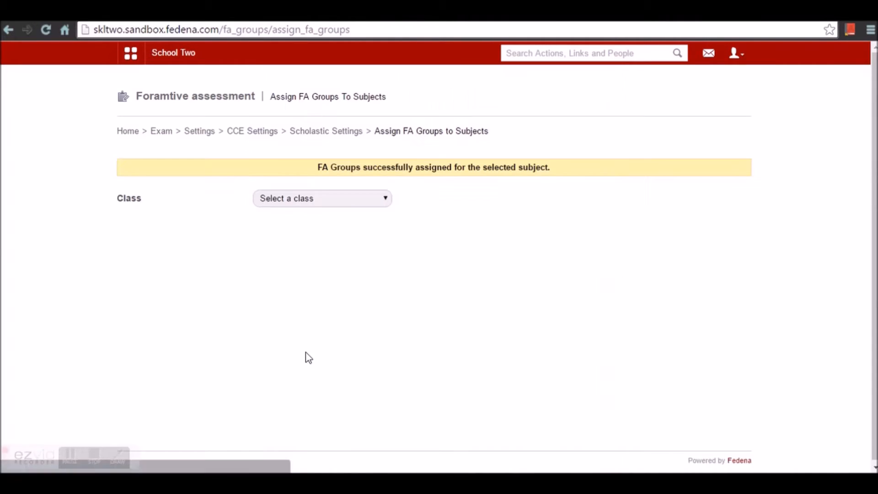
pyautogui.click(336, 136)
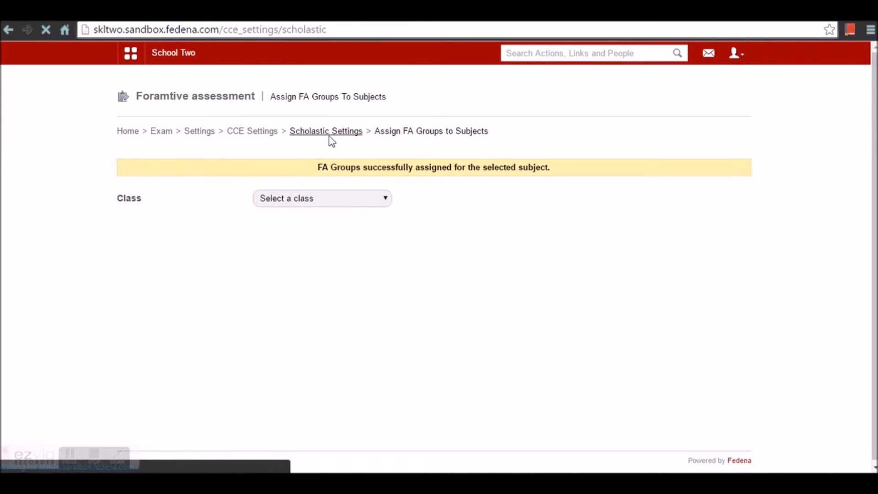
# - Open CCE Report Settings and keep the report header 'According to CBSE norms'
pyautogui.click(262, 135)
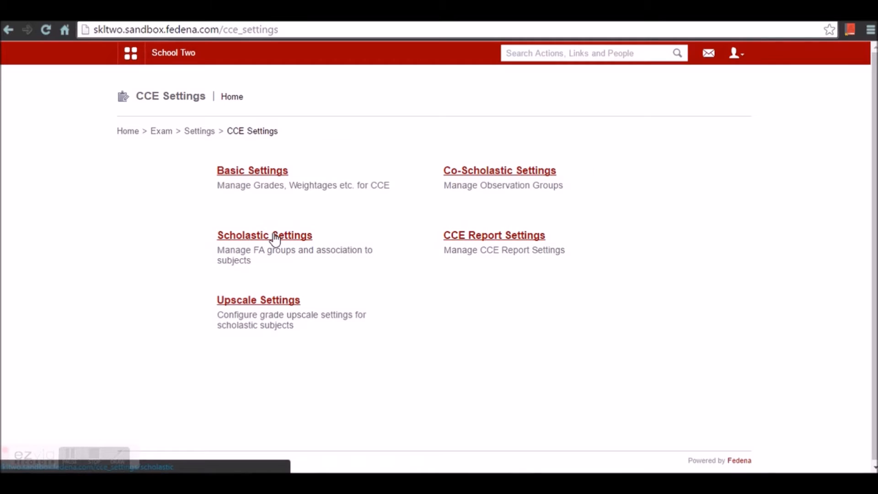
pyautogui.click(525, 241)
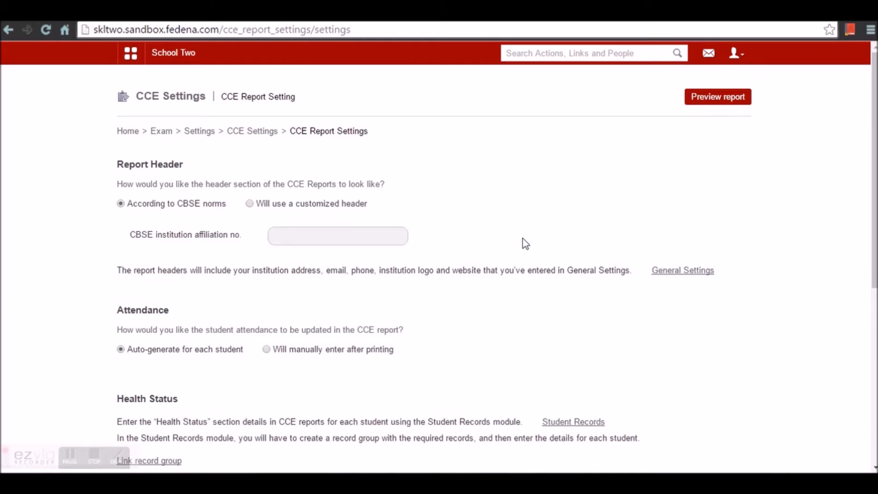
pyautogui.click(289, 237)
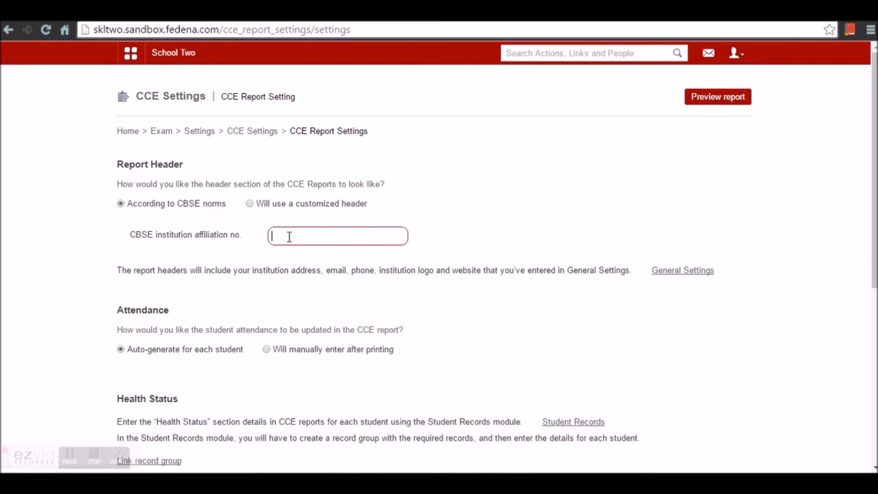
pyautogui.click(249, 204)
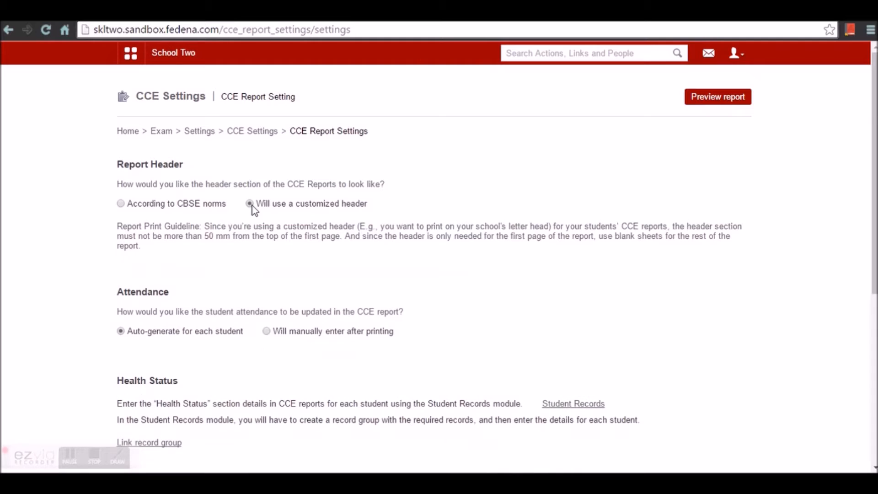
pyautogui.click(121, 204)
pyautogui.scroll(-4, 160, 282)
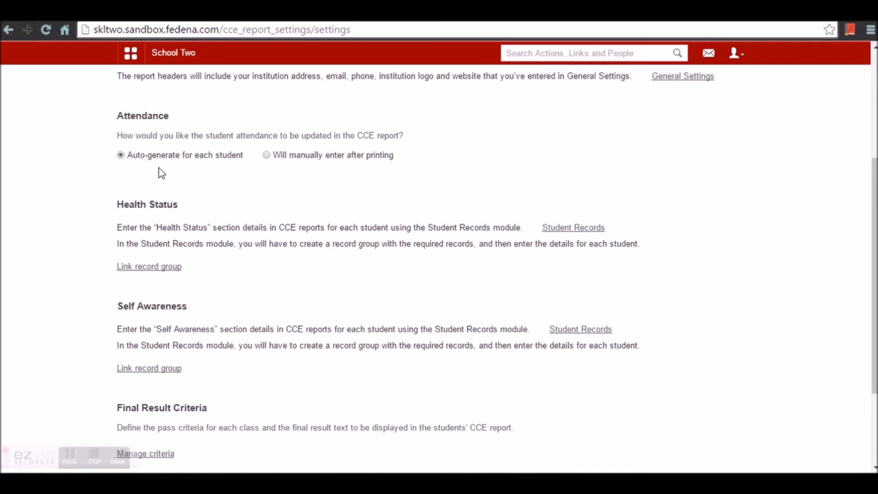
pyautogui.scroll(-3, 164, 224)
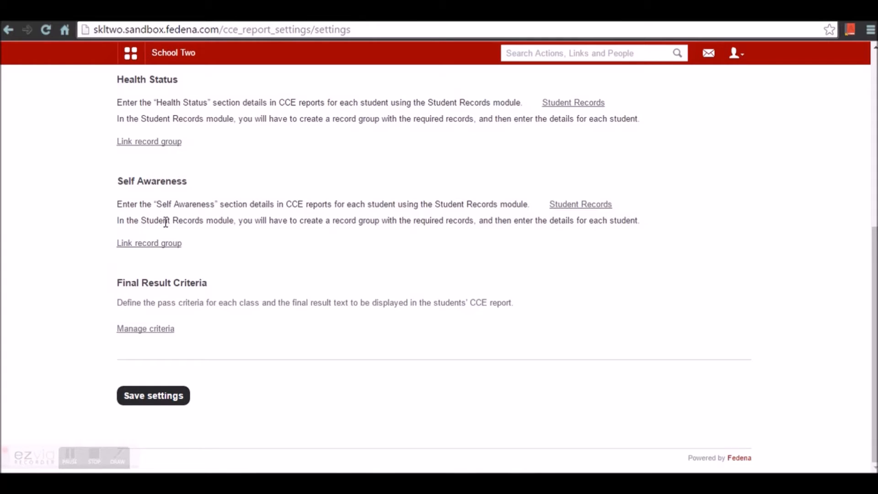
# - Review the final-result pass criteria without changes and save the report settings
pyautogui.click(167, 330)
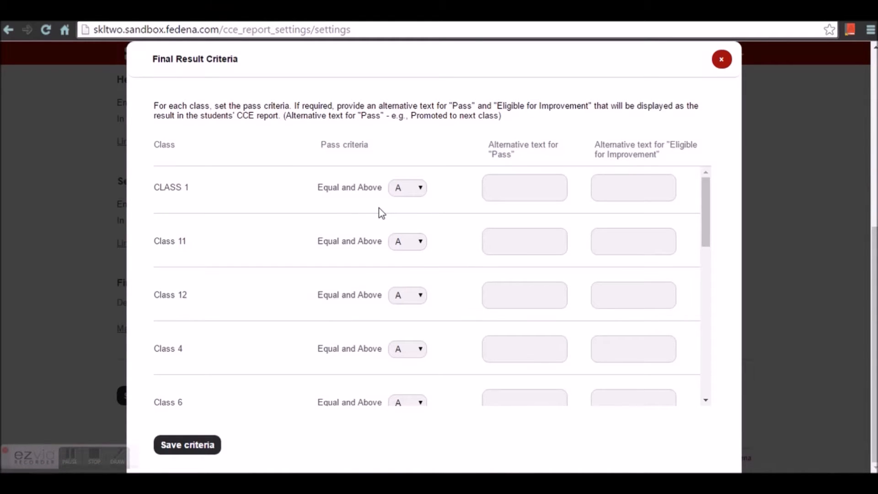
pyautogui.click(723, 64)
pyautogui.click(183, 396)
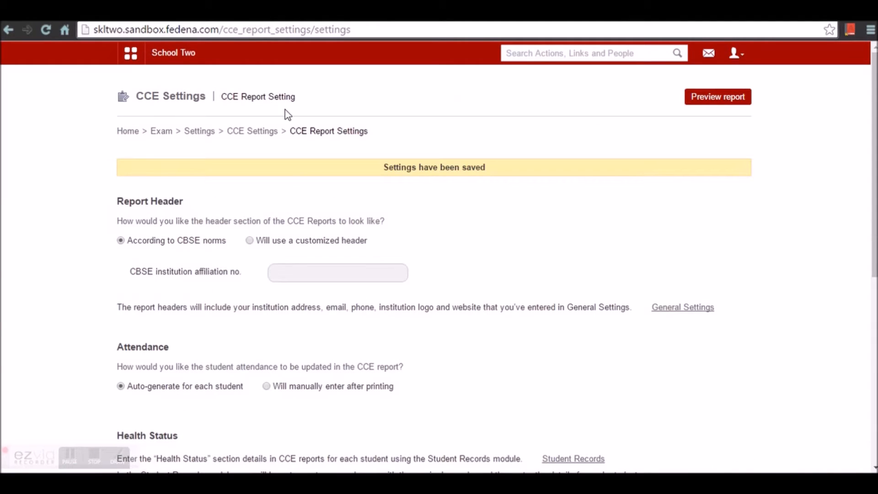
pyautogui.click(257, 133)
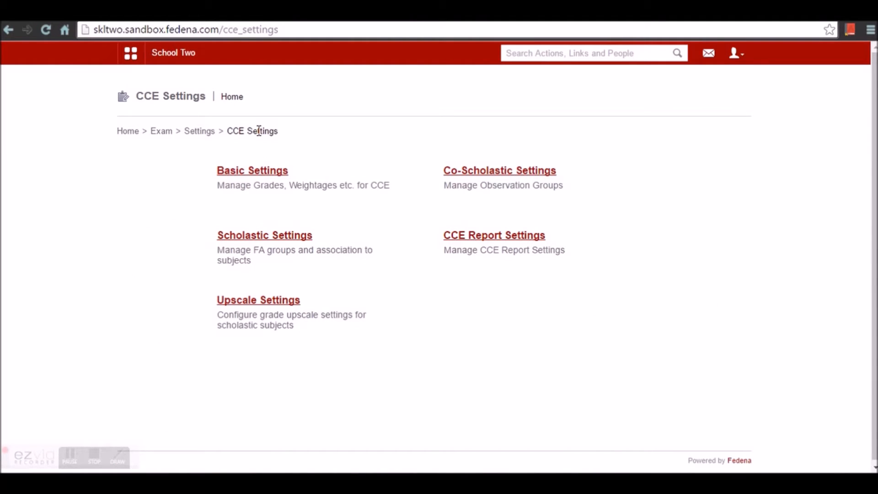
# - Review the blank upscale grade-point ranges unchanged, then go back to Exams Settings
pyautogui.click(288, 303)
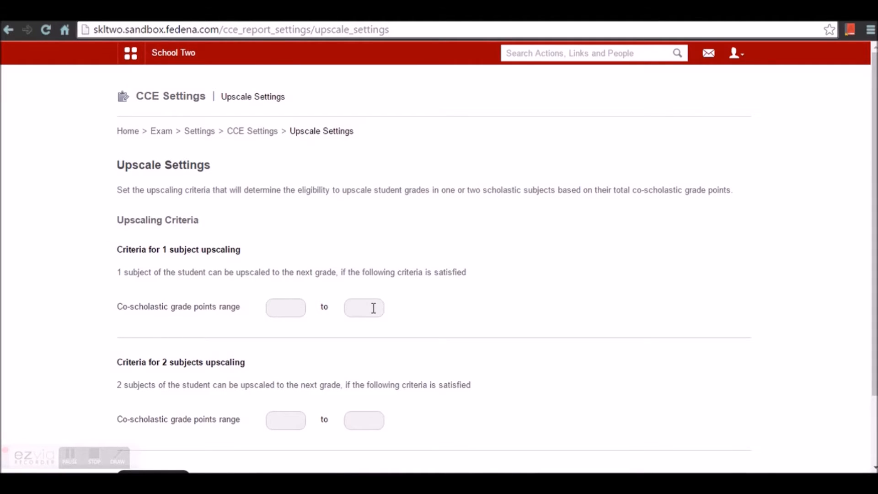
pyautogui.scroll(-2, 295, 408)
pyautogui.scroll(1, 299, 402)
pyautogui.scroll(2, 300, 401)
pyautogui.click(253, 133)
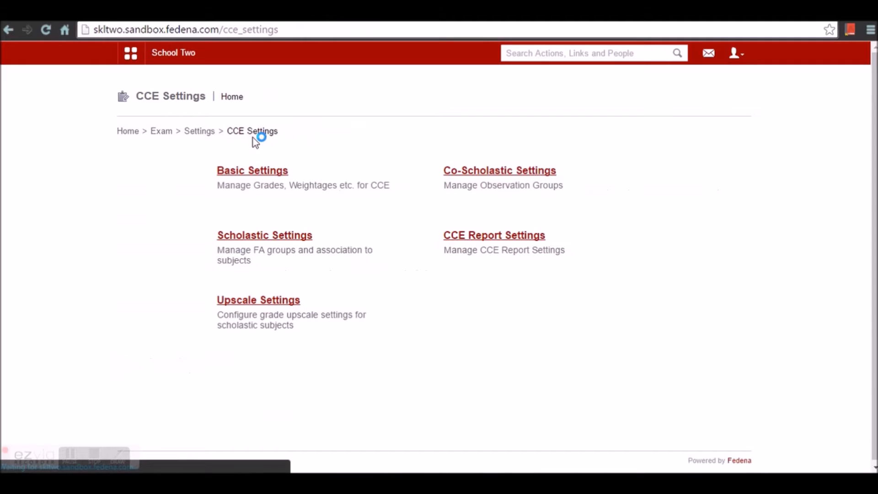
pyautogui.click(206, 137)
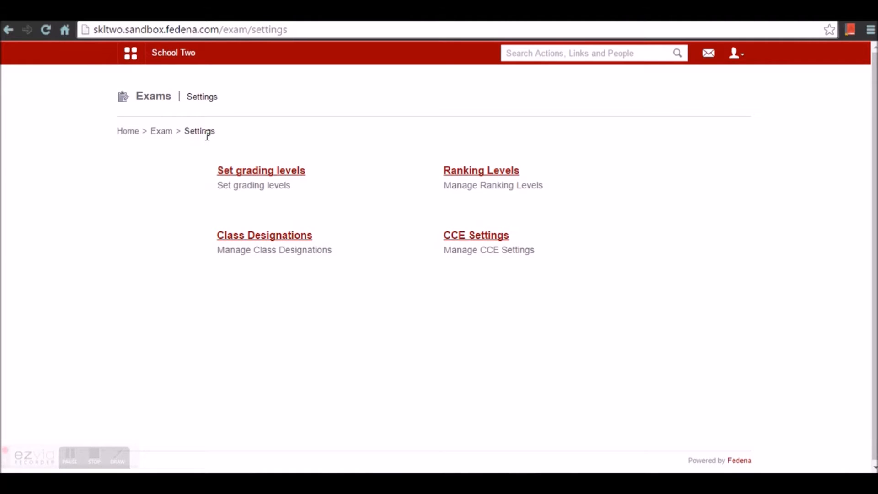
# - Start a new exam group in Exam Management for Class 11
pyautogui.click(167, 133)
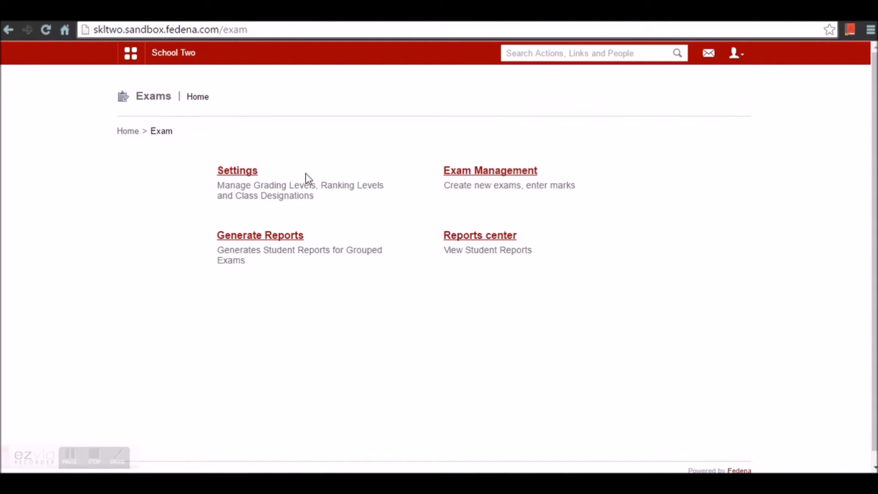
pyautogui.click(453, 173)
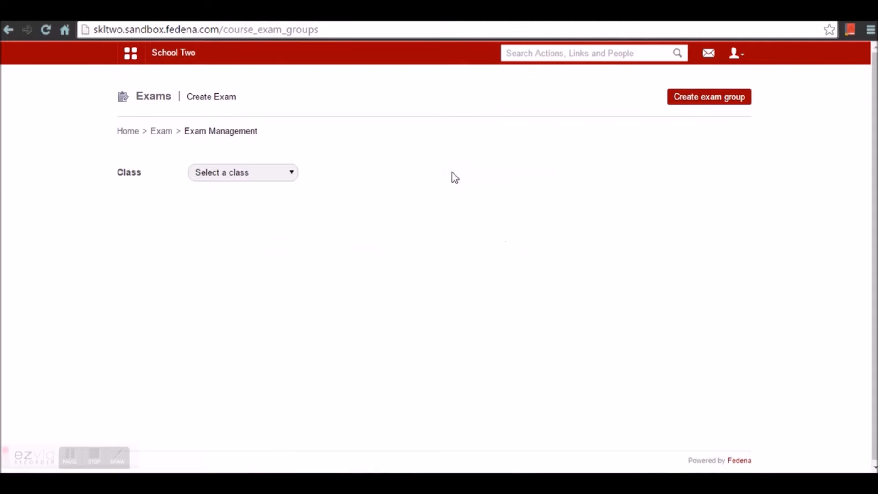
pyautogui.click(681, 101)
pyautogui.click(282, 178)
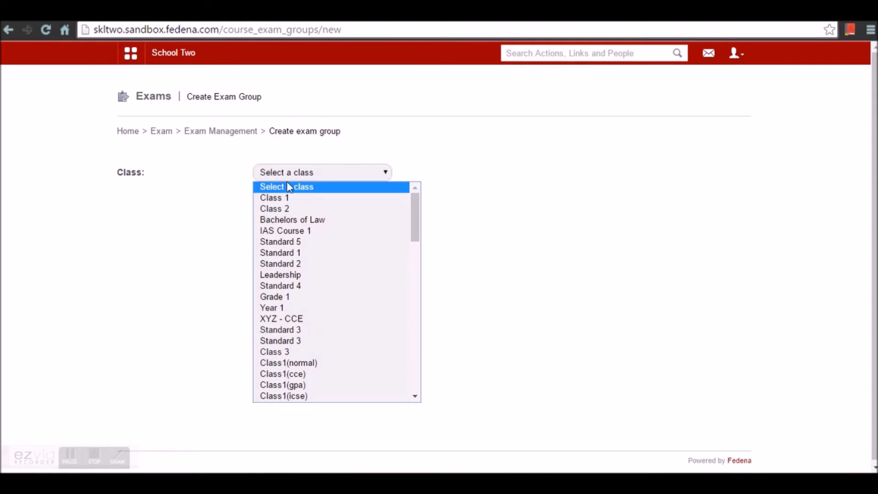
pyautogui.scroll(-5, 297, 318)
pyautogui.click(310, 397)
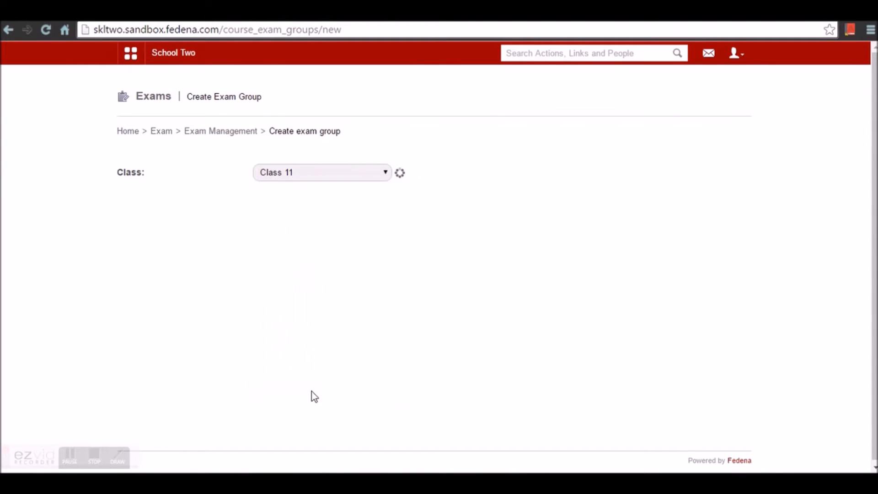
# - Name it 'Term 1 exam' with category Term 1, include batch CL11 - A, and create it
pyautogui.click(283, 299)
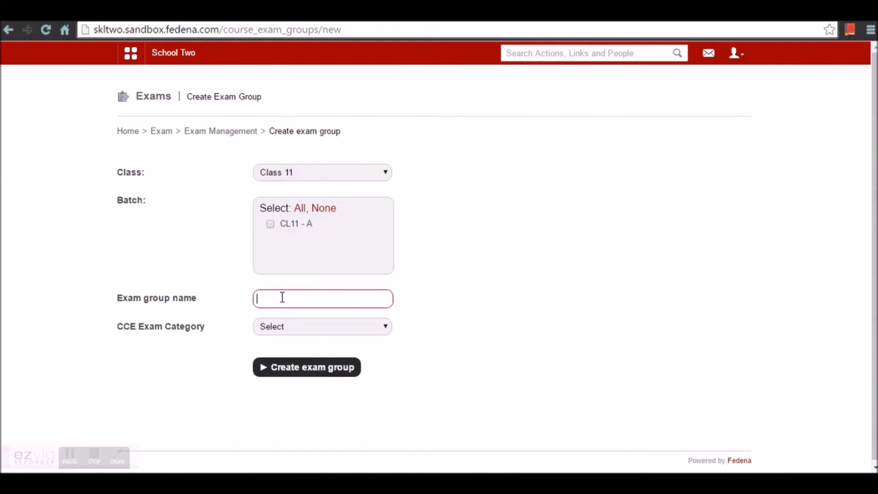
pyautogui.write('t')
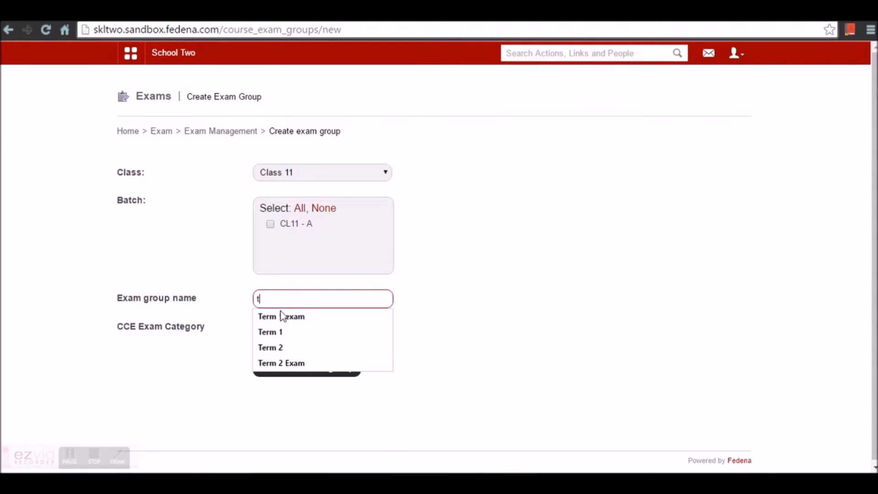
pyautogui.click(279, 317)
pyautogui.click(278, 328)
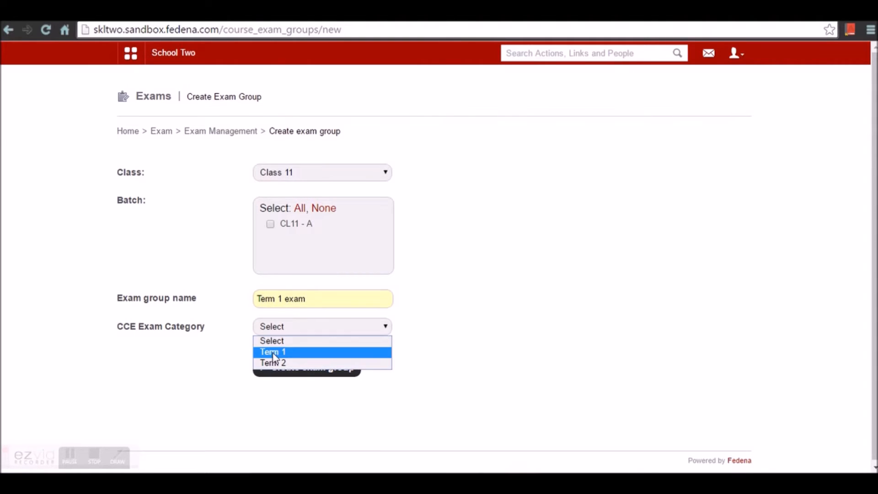
pyautogui.click(276, 352)
pyautogui.click(278, 372)
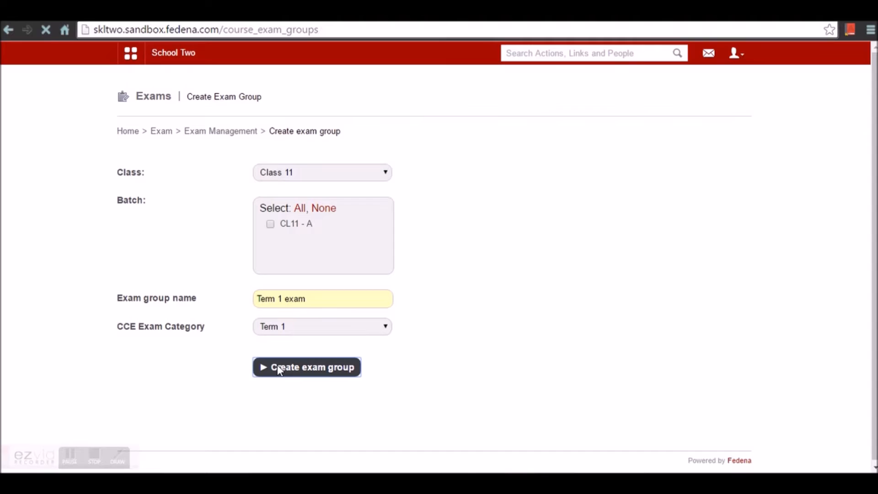
pyautogui.click(272, 302)
pyautogui.click(302, 443)
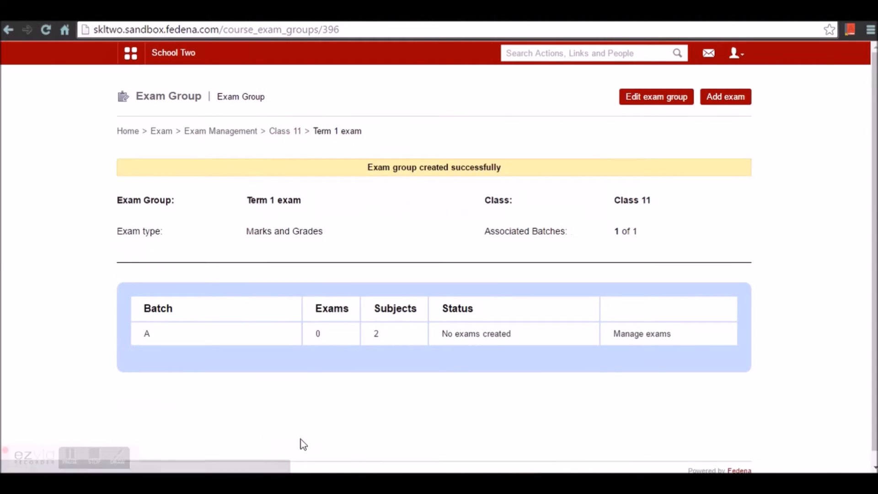
# - Add batch A's Term 1 subject exams with maximum marks 100 and minimum marks 50
pyautogui.click(640, 341)
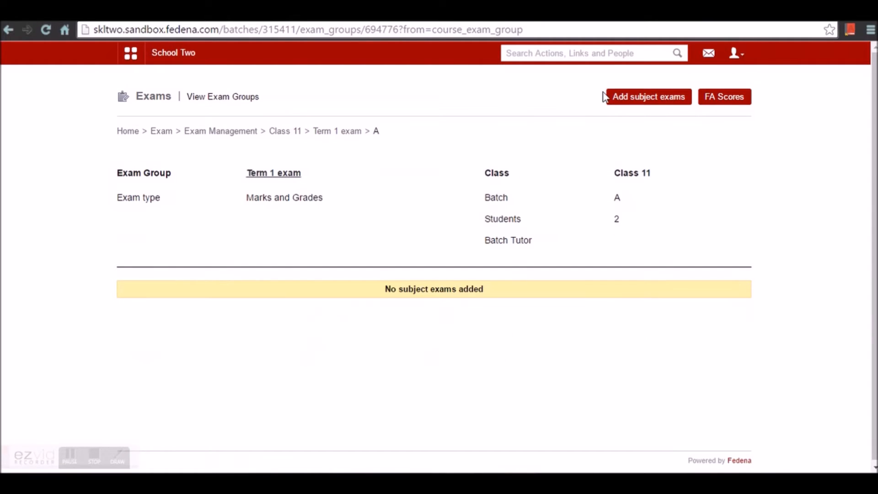
pyautogui.click(622, 101)
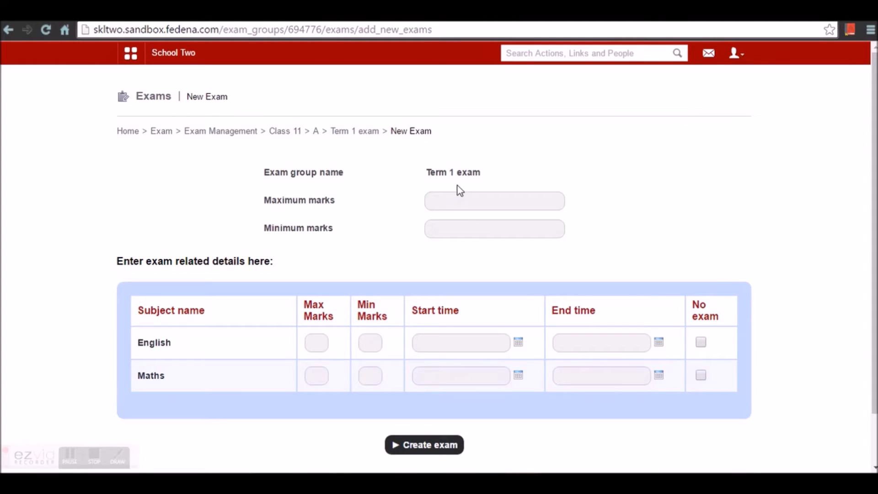
pyautogui.click(456, 197)
pyautogui.write('100')
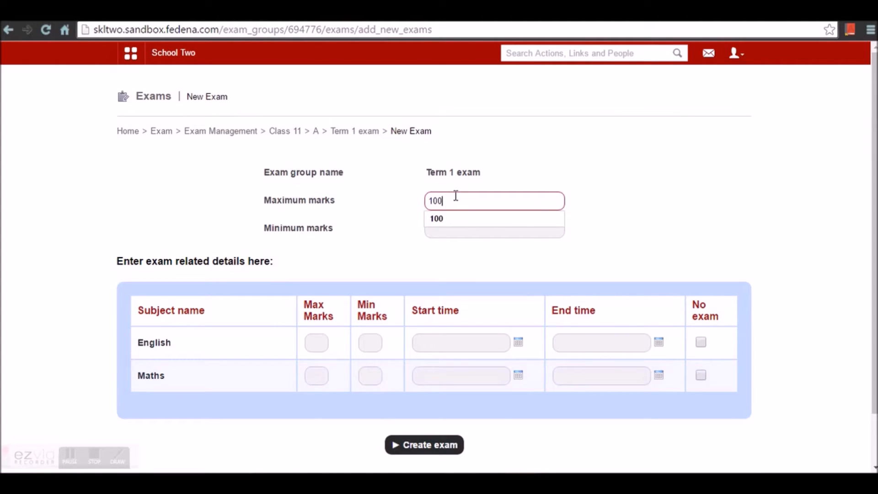
pyautogui.click(438, 219)
pyautogui.click(440, 229)
pyautogui.write('50')
pyautogui.click(440, 246)
pyautogui.click(453, 269)
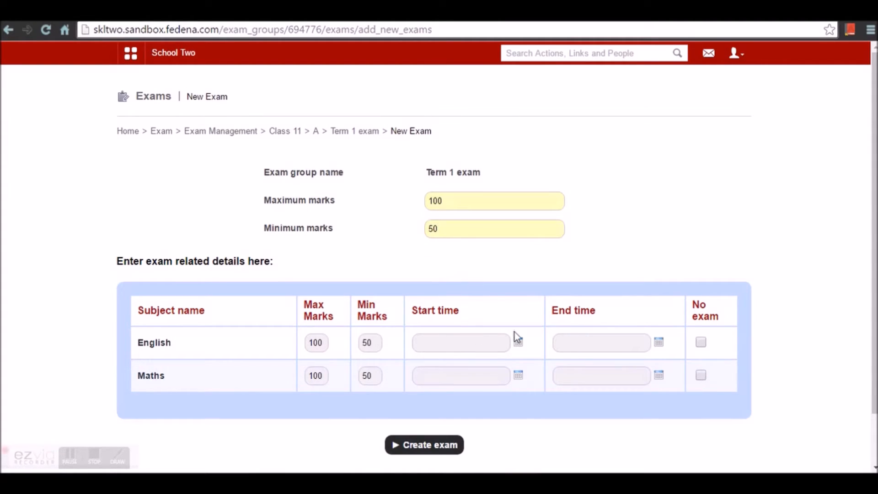
# - Schedule the English exam on 20 June 2016 and Maths on 21 June 2016
pyautogui.click(519, 344)
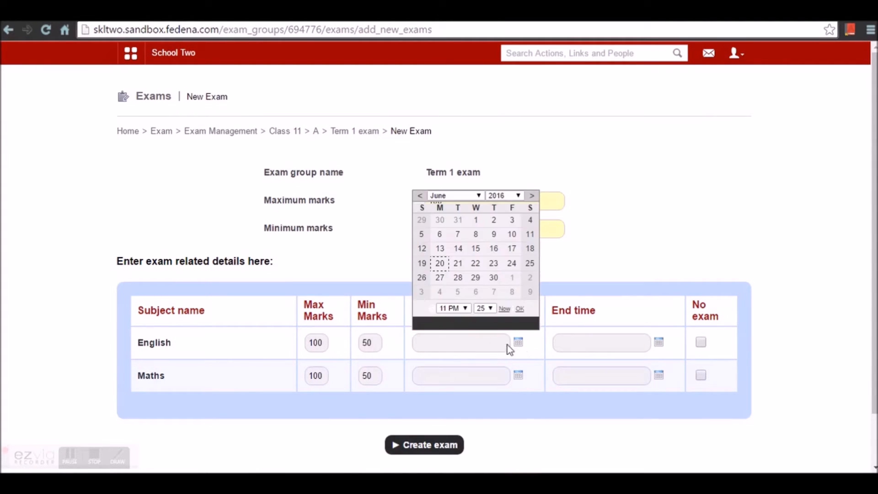
pyautogui.click(440, 263)
pyautogui.click(658, 342)
pyautogui.click(581, 263)
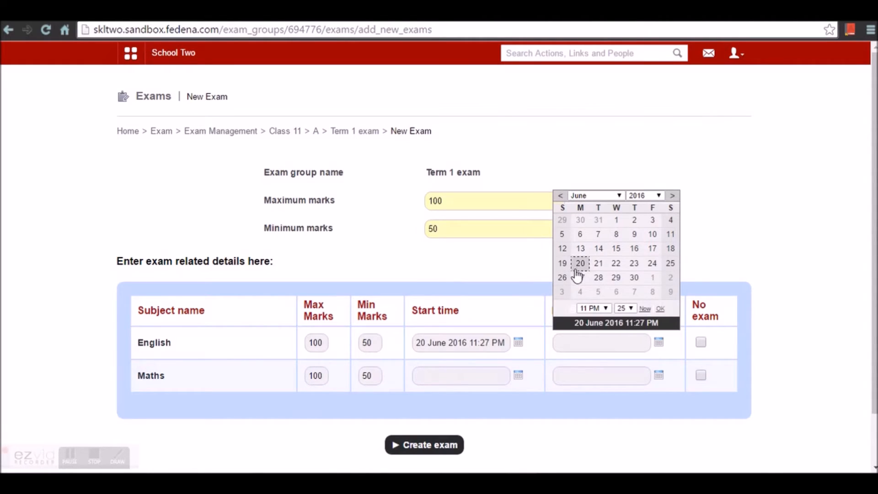
pyautogui.click(519, 375)
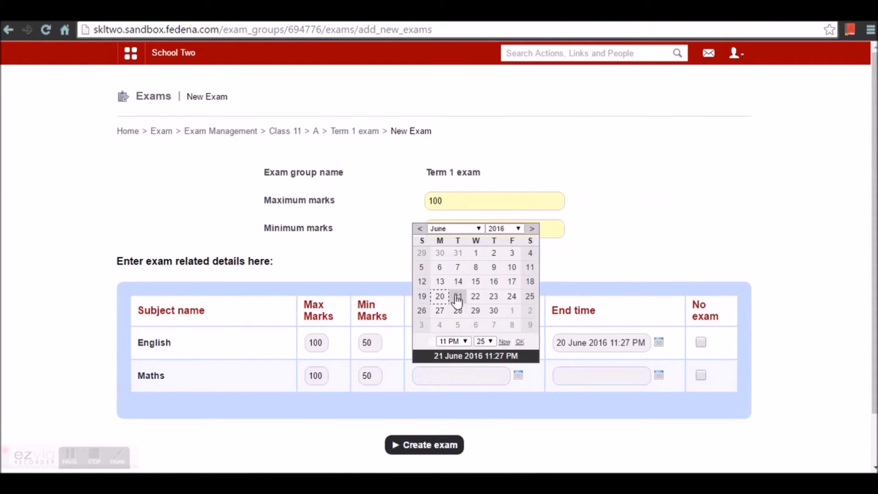
pyautogui.click(458, 297)
pyautogui.click(659, 376)
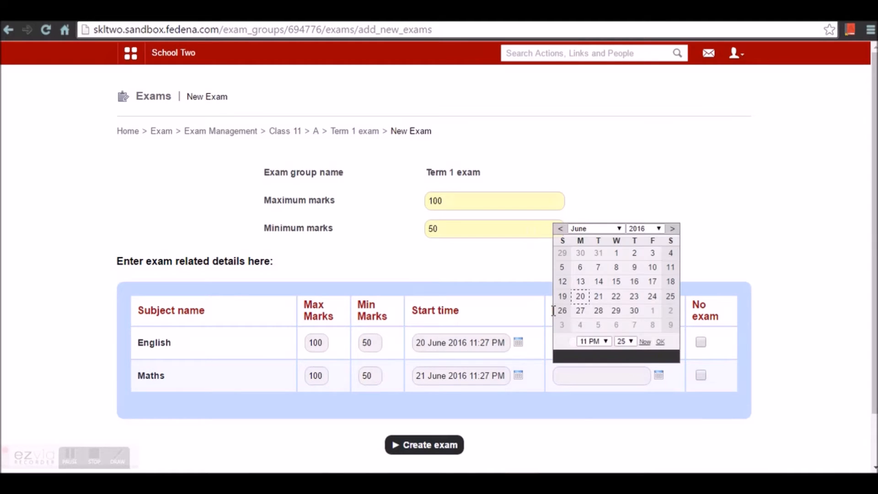
pyautogui.click(595, 298)
pyautogui.click(626, 411)
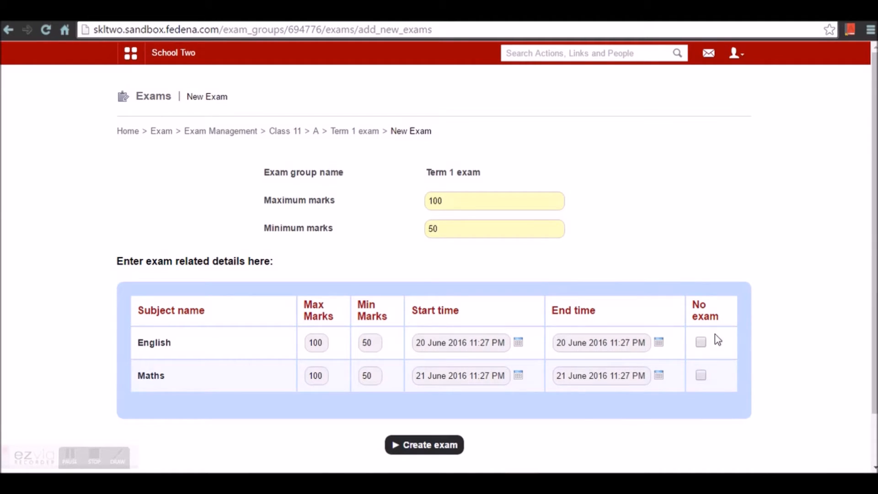
pyautogui.scroll(-2, 709, 350)
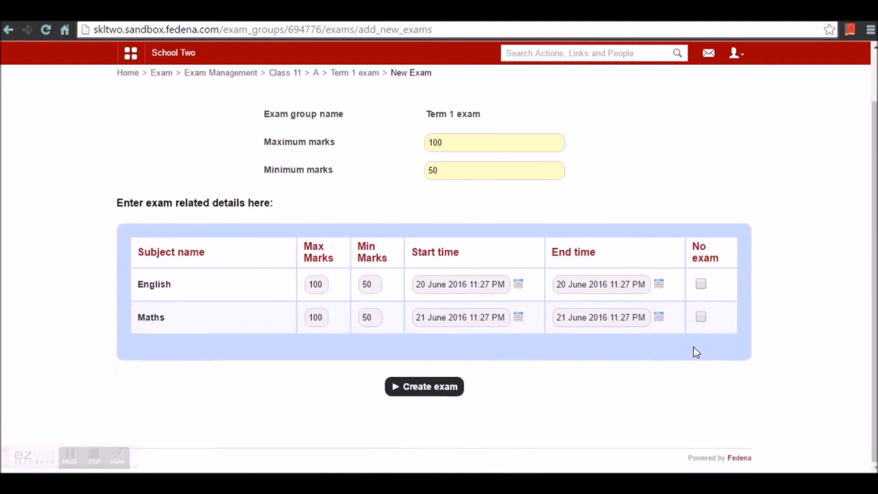
# - Create the Term 1 English and Maths exams at 100/50 marks and publish their schedule
pyautogui.click(419, 392)
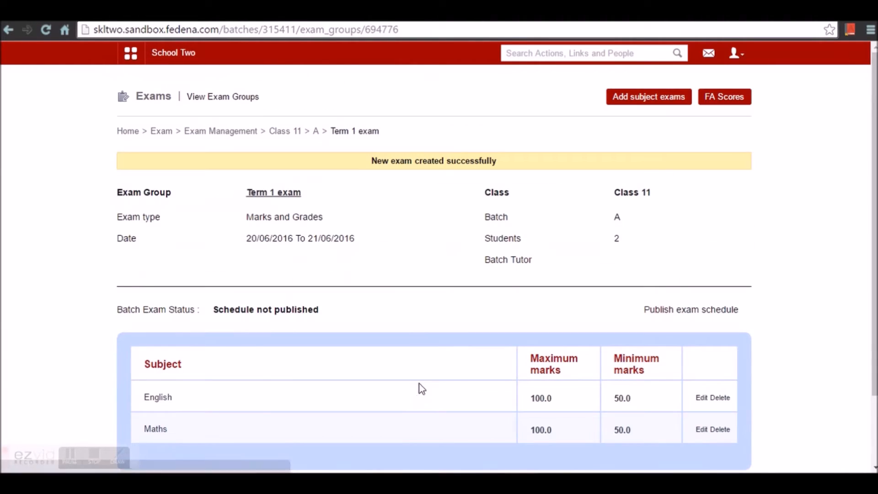
pyautogui.scroll(-2, 420, 357)
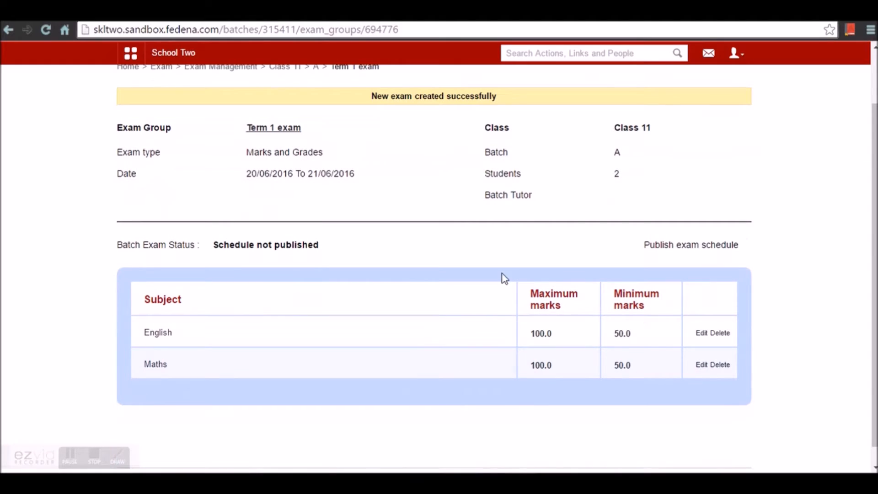
pyautogui.click(679, 246)
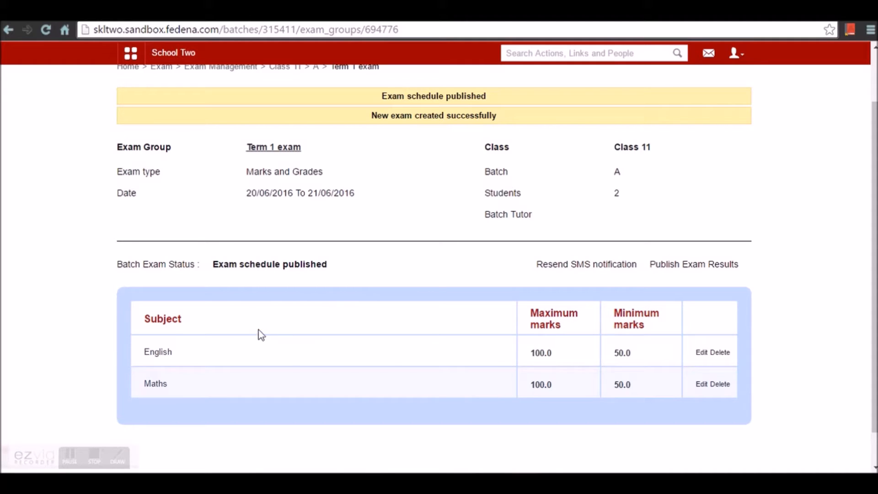
# - Save Term 1 English marks 87 and 97 for the two students and open the FA scores list
pyautogui.click(163, 355)
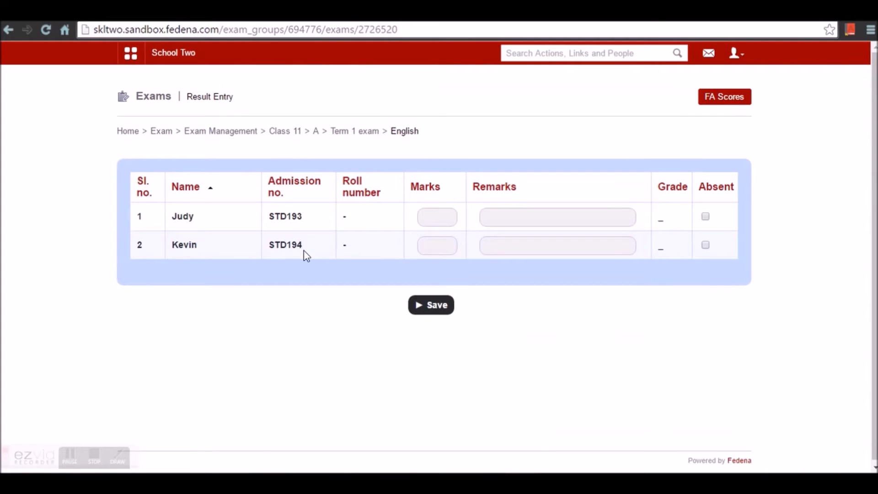
pyautogui.click(450, 222)
pyautogui.write('87')
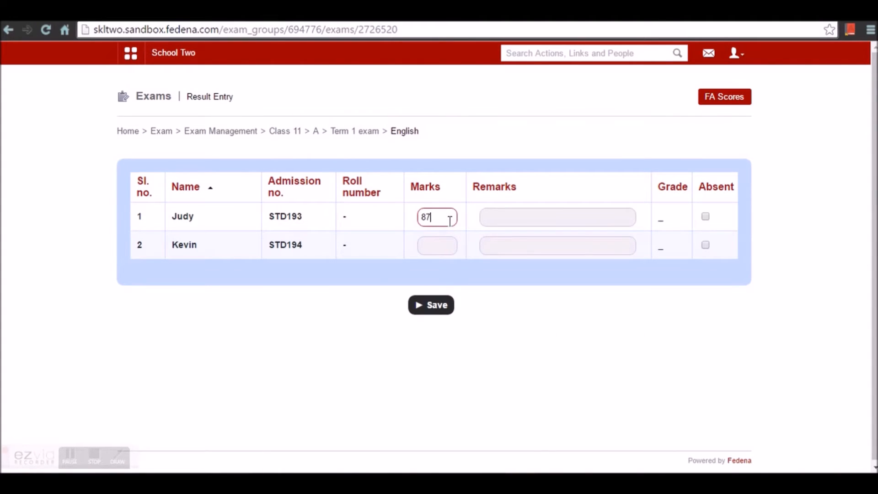
pyautogui.click(439, 249)
pyautogui.write('97')
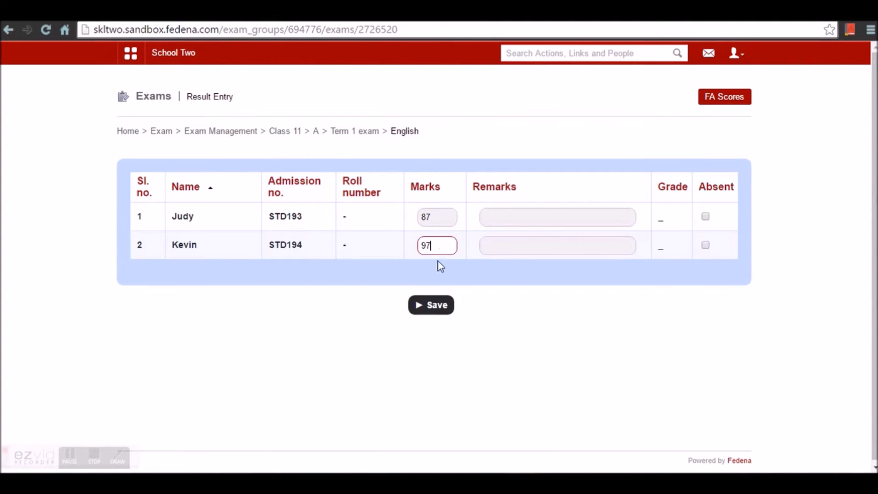
pyautogui.click(434, 306)
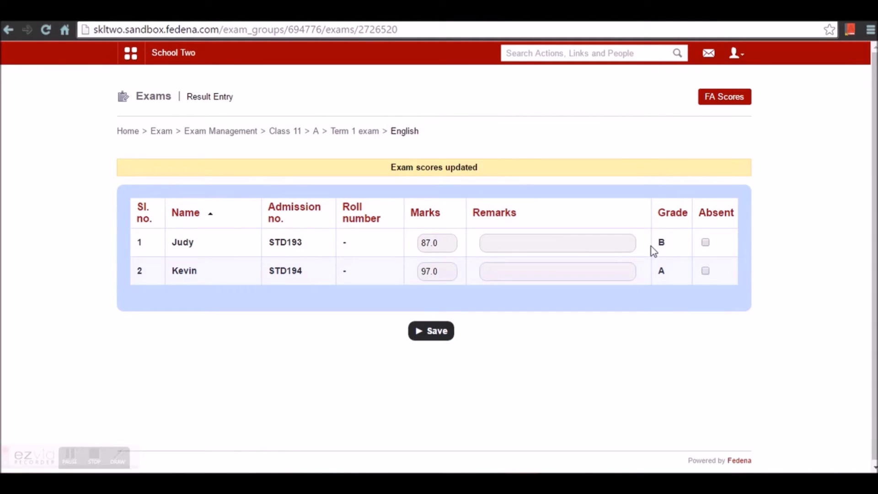
pyautogui.click(721, 102)
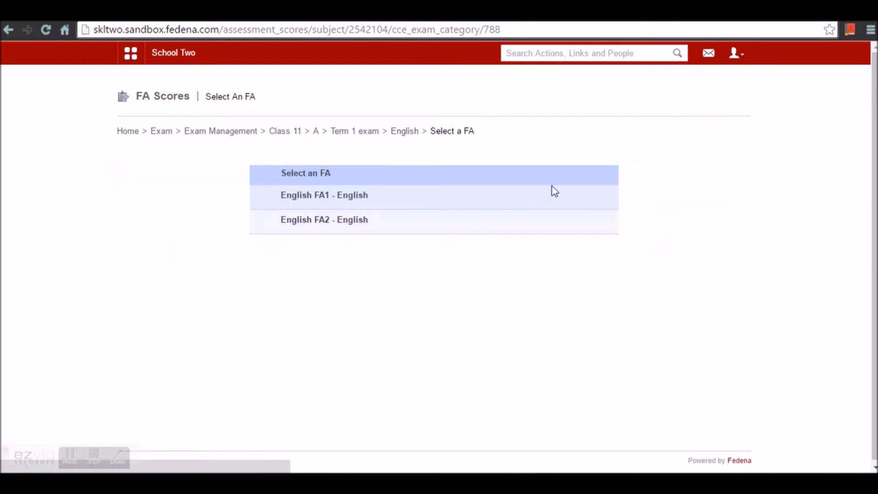
# - Save the first student's English FA1 marks: Essay 76, Story writing 56
pyautogui.click(323, 199)
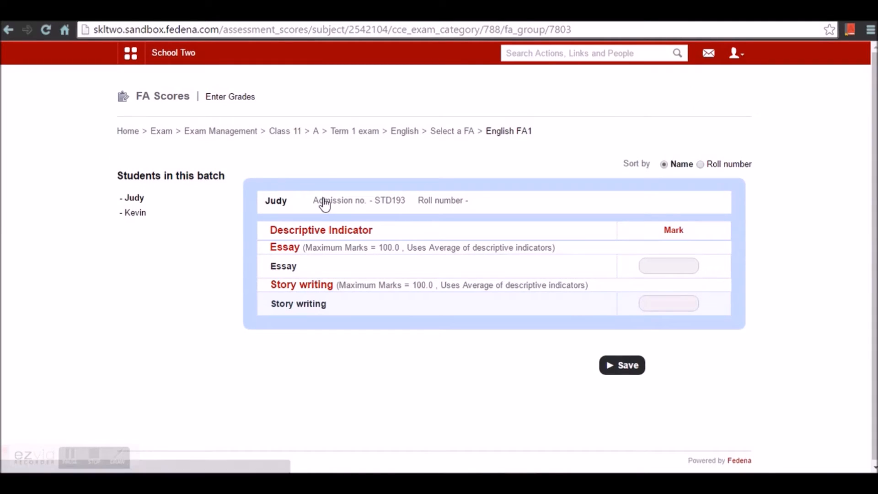
pyautogui.click(664, 264)
pyautogui.write('76')
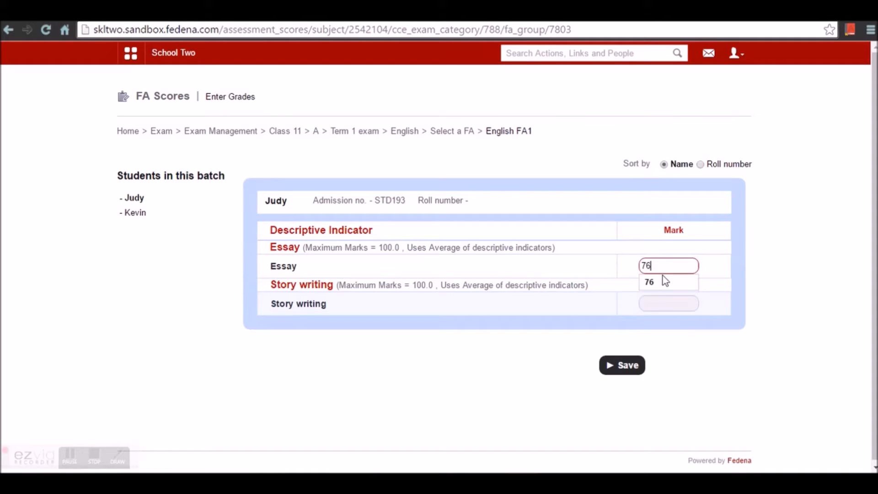
pyautogui.click(665, 302)
pyautogui.write('56')
pyautogui.click(621, 371)
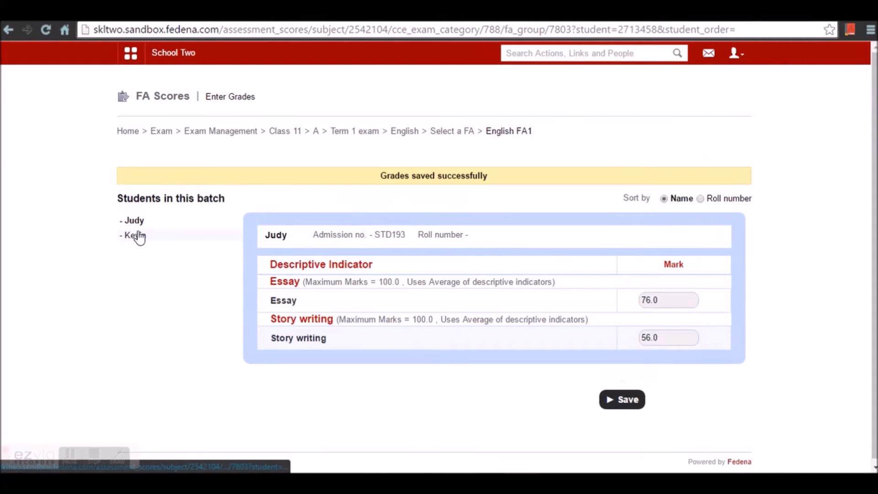
# - Save the second student's English FA1 marks: Essay 76, Story writing 57
pyautogui.click(139, 235)
pyautogui.click(692, 302)
pyautogui.write('76')
pyautogui.click(656, 338)
pyautogui.write('57')
pyautogui.click(629, 402)
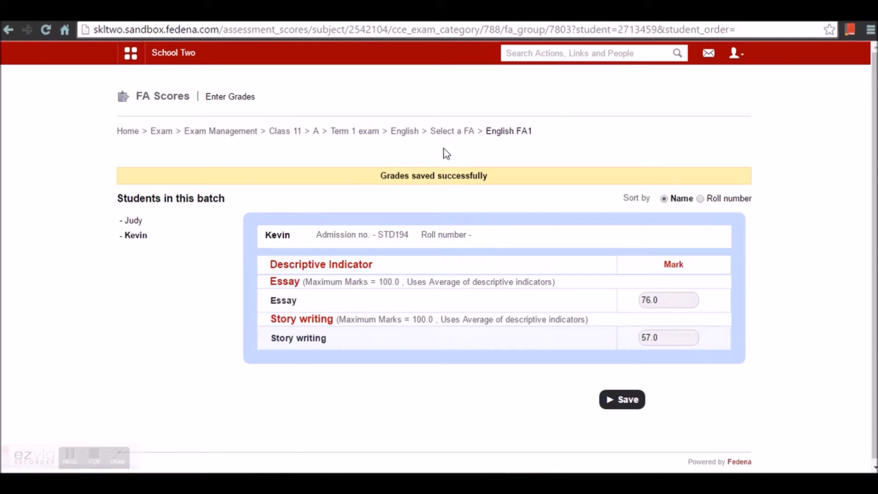
# - Return through the breadcrumbs to Class 11 exam management
pyautogui.click(405, 134)
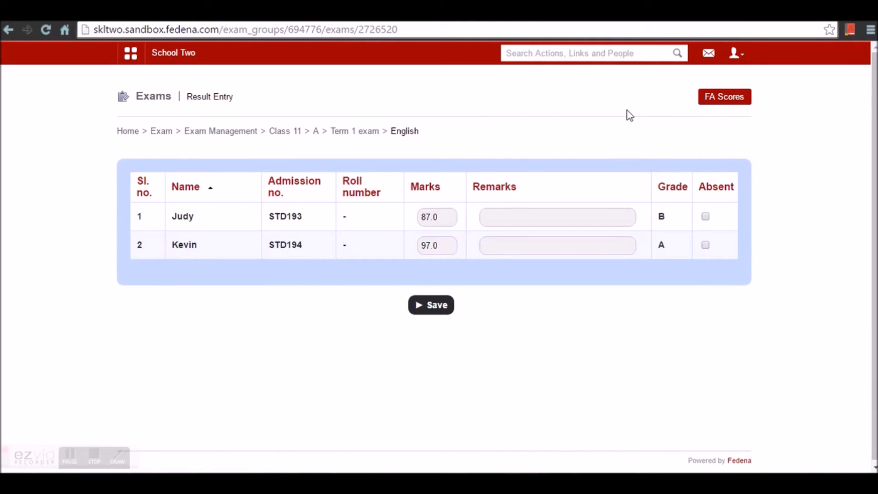
pyautogui.click(361, 133)
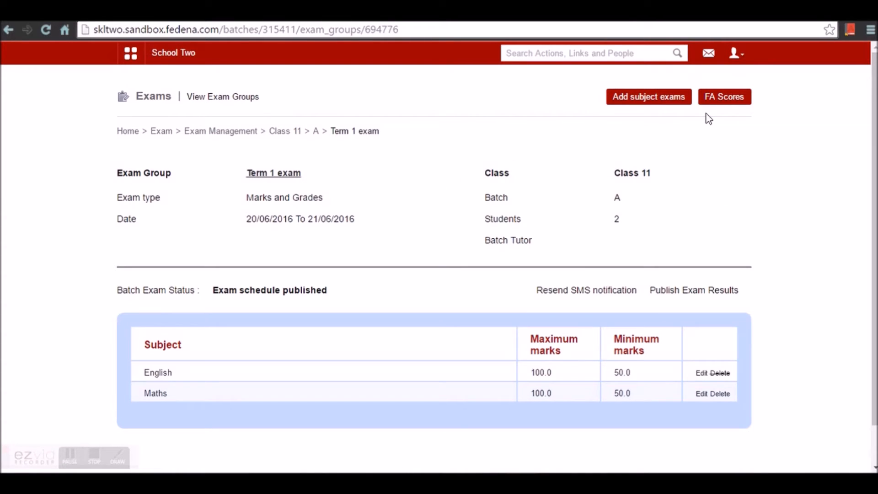
pyautogui.click(645, 101)
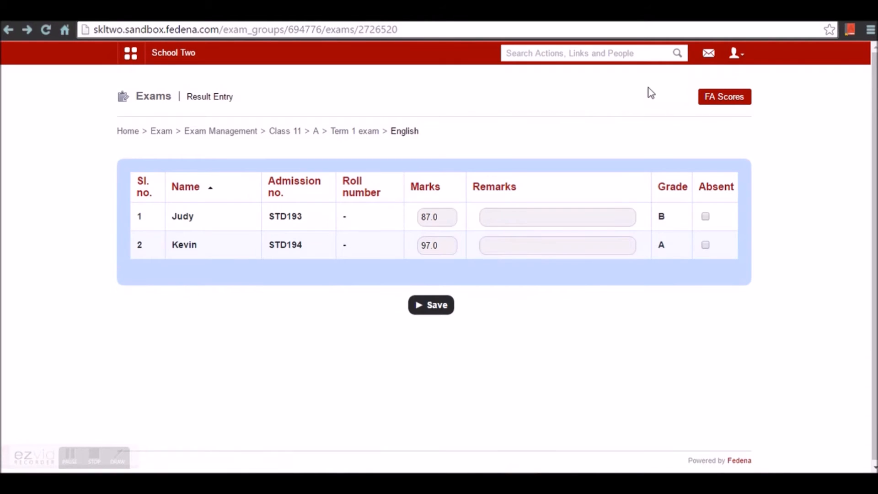
pyautogui.click(317, 131)
pyautogui.click(289, 134)
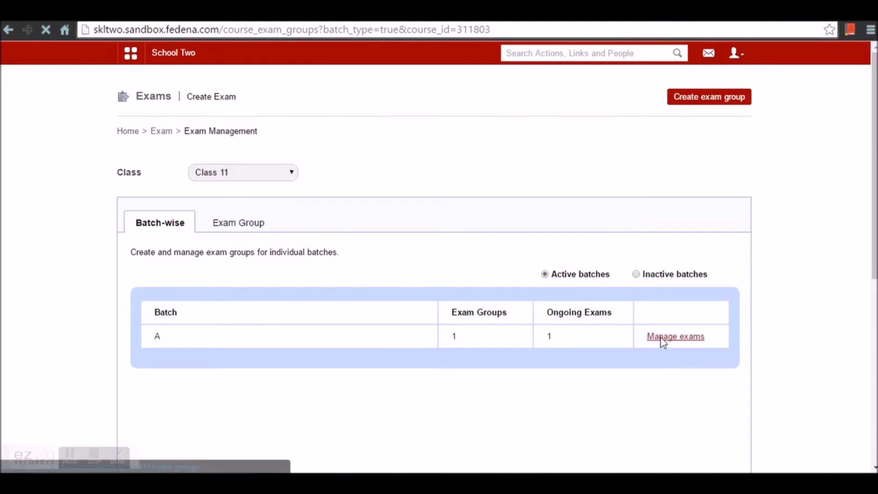
# - In co-scholastic result entry, save Analytical skill grade point 3 for the first student
pyautogui.click(663, 340)
pyautogui.click(719, 102)
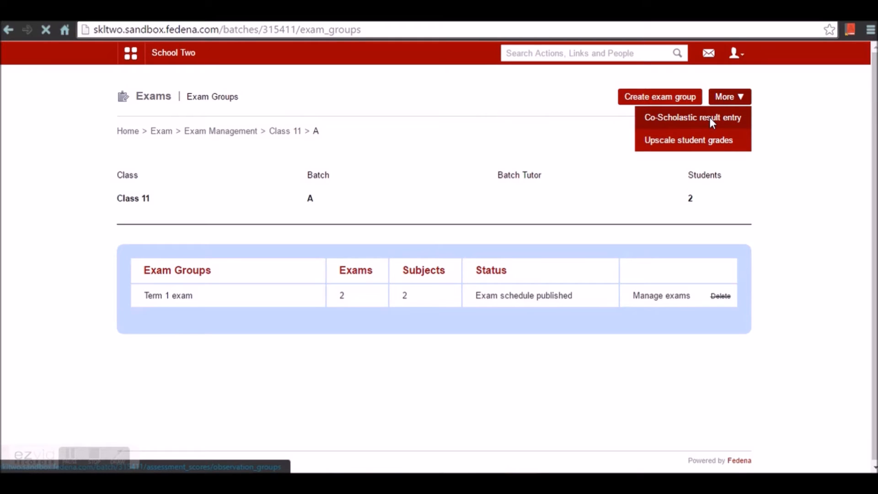
pyautogui.click(710, 117)
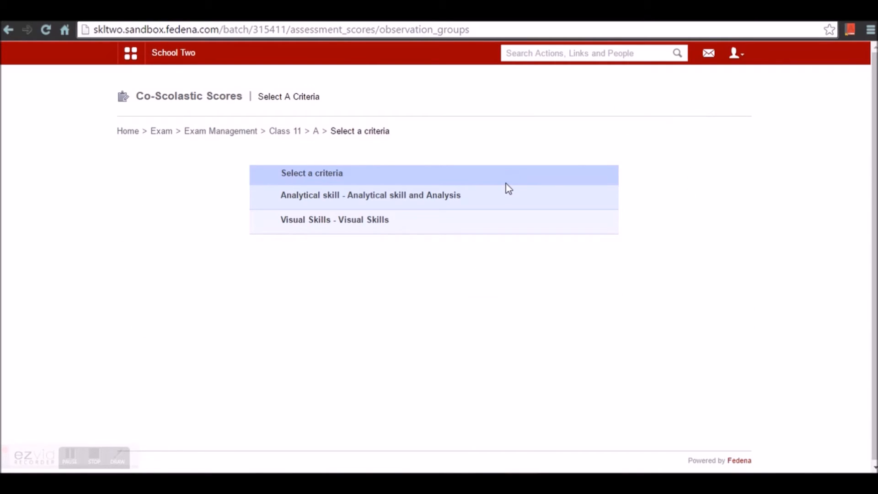
pyautogui.click(361, 200)
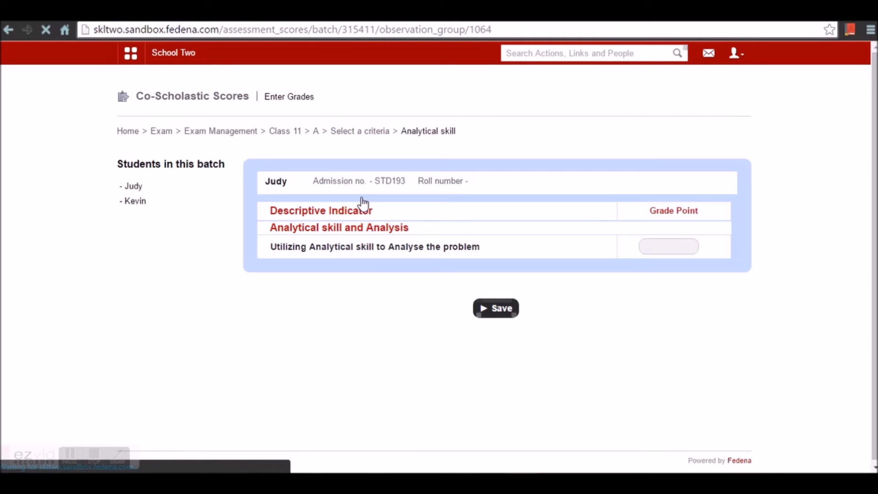
pyautogui.click(653, 247)
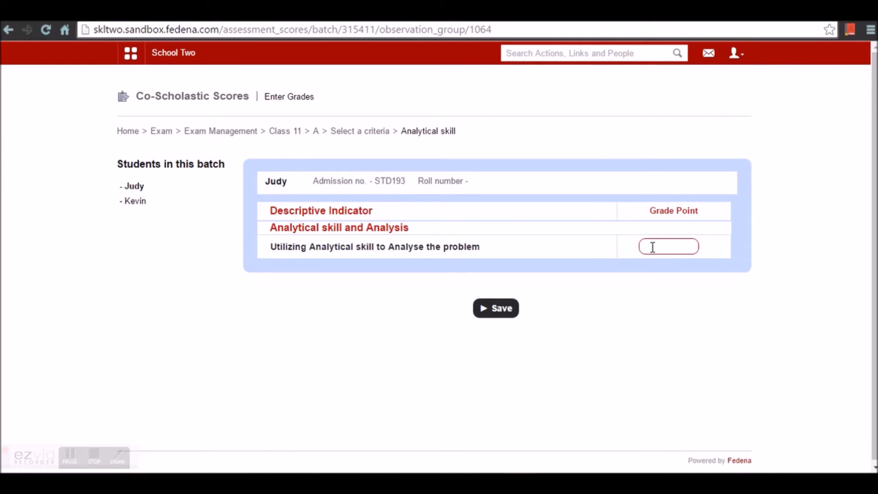
pyautogui.click(500, 312)
# - Save Analytical skill grade point 4 for the second student and go back
pyautogui.click(134, 234)
pyautogui.click(680, 282)
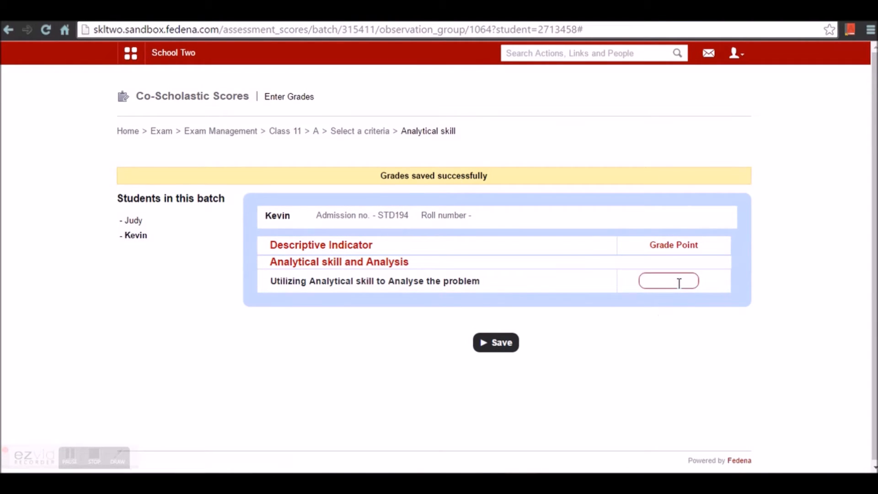
pyautogui.write('4')
pyautogui.click(674, 298)
pyautogui.click(506, 347)
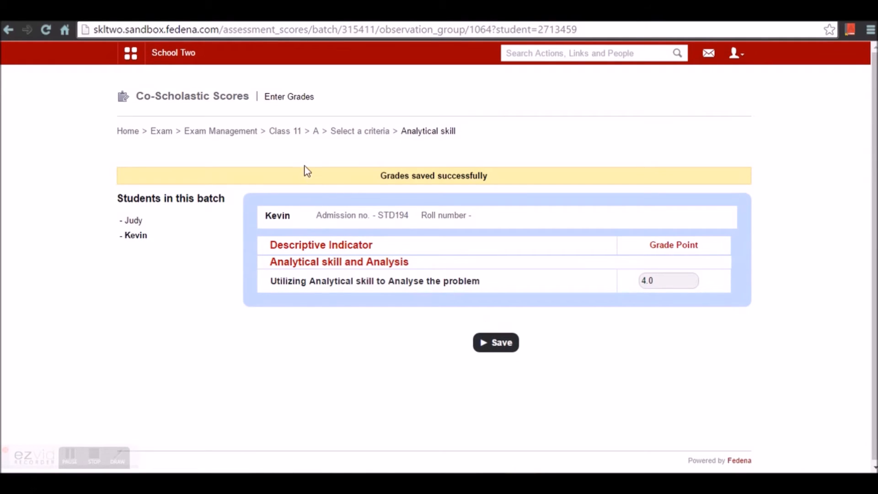
pyautogui.click(354, 134)
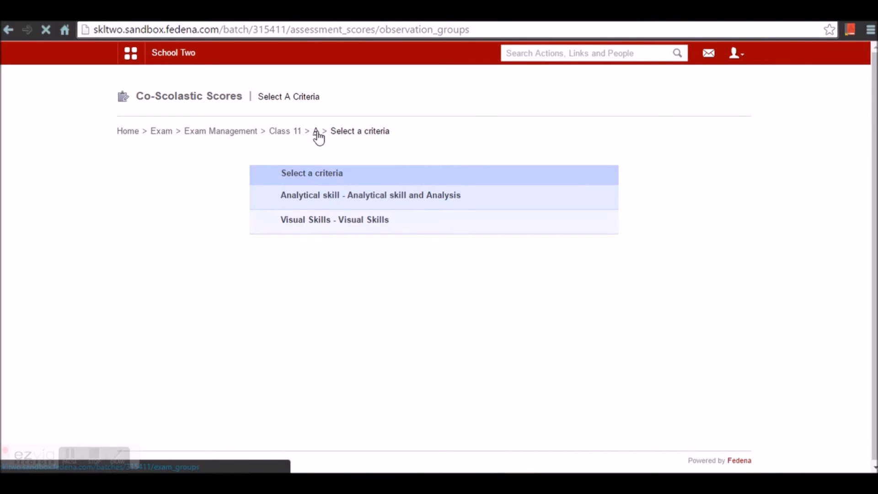
# - Publish batch A's Term 1 exam results, confirm, and return to the Exam home page
pyautogui.click(287, 132)
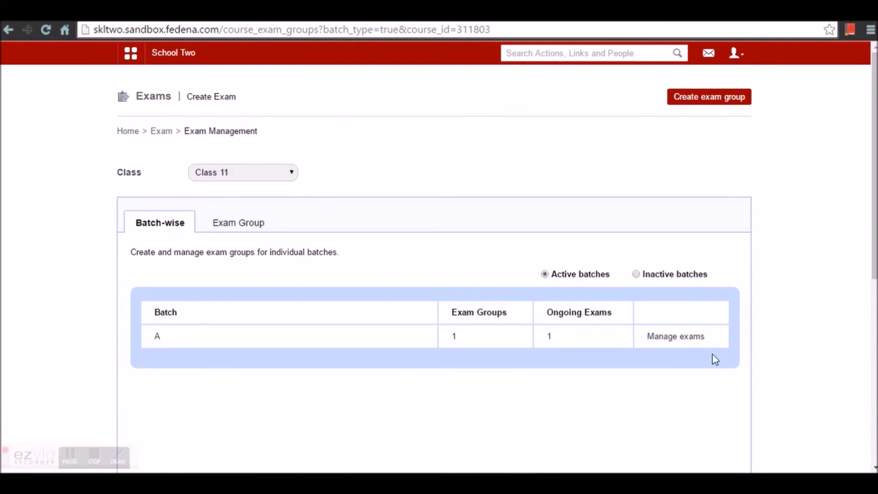
pyautogui.click(691, 339)
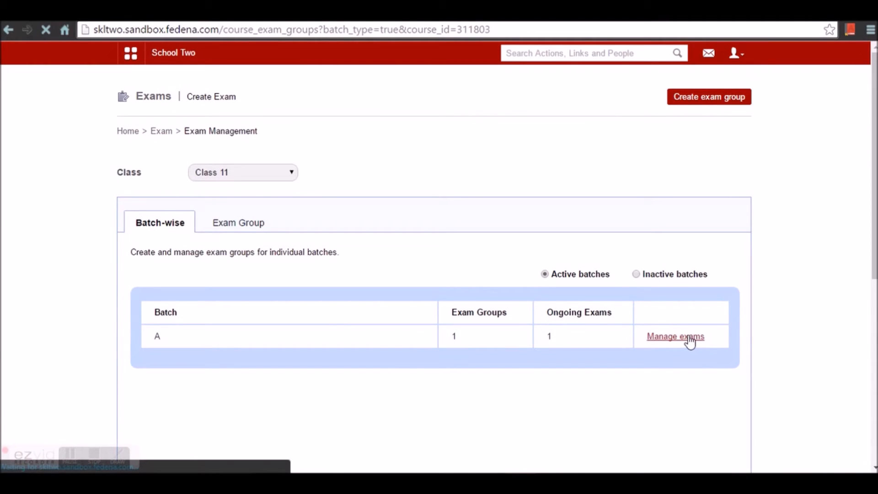
pyautogui.click(662, 297)
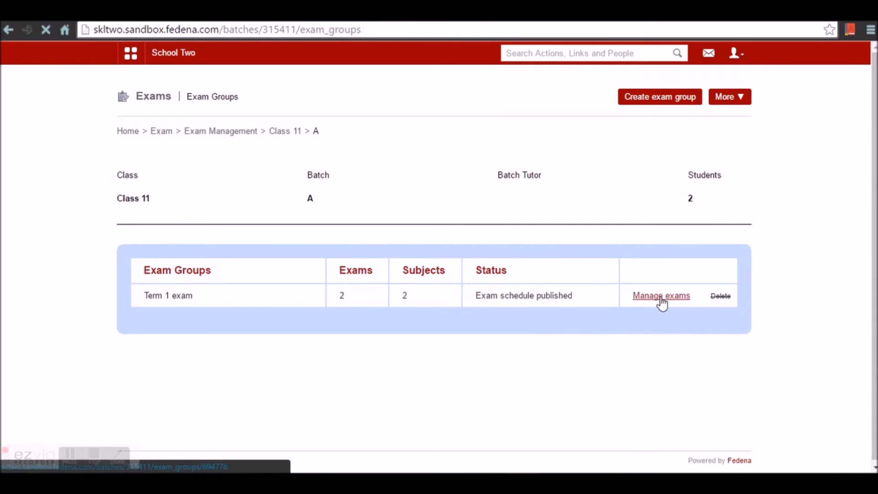
pyautogui.click(674, 291)
pyautogui.click(473, 110)
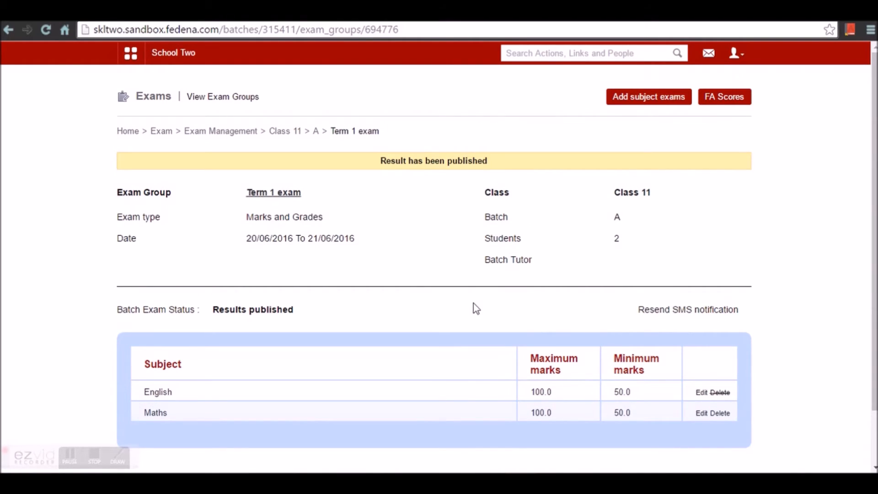
pyautogui.click(163, 132)
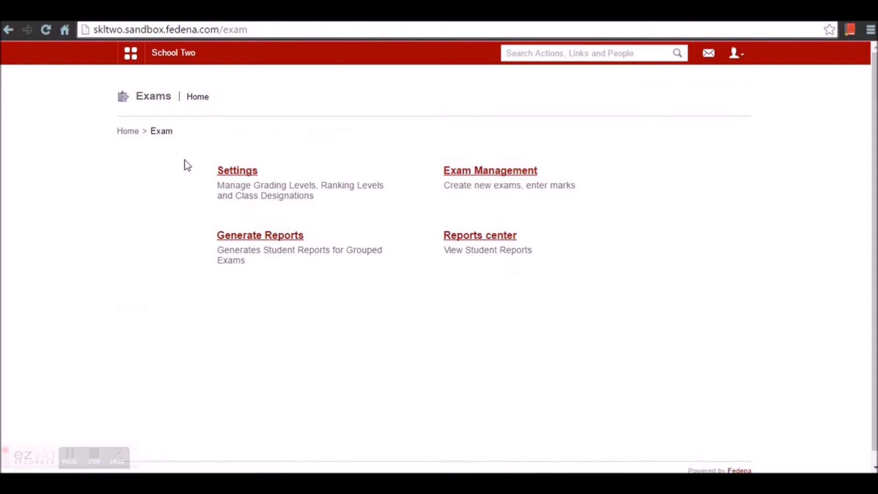
# - Go to the Generate Reports page under the CCE Reports section of the exam reports center
pyautogui.click(480, 237)
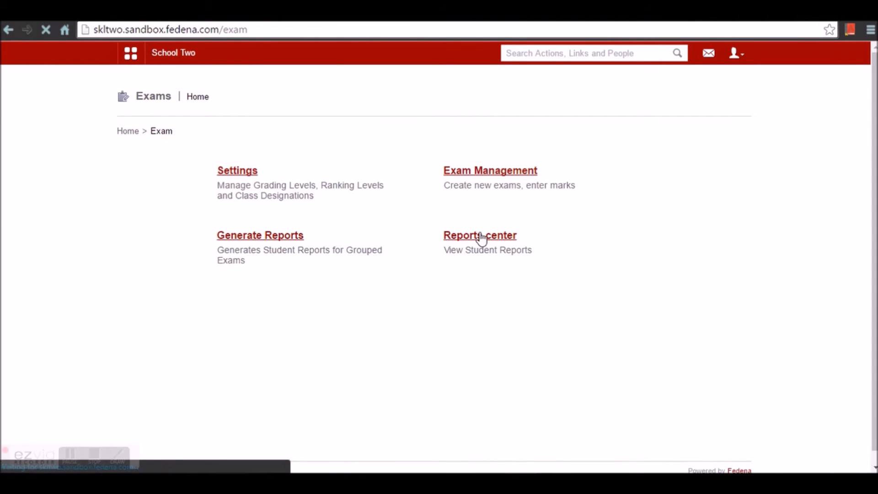
pyautogui.scroll(-2, 314, 343)
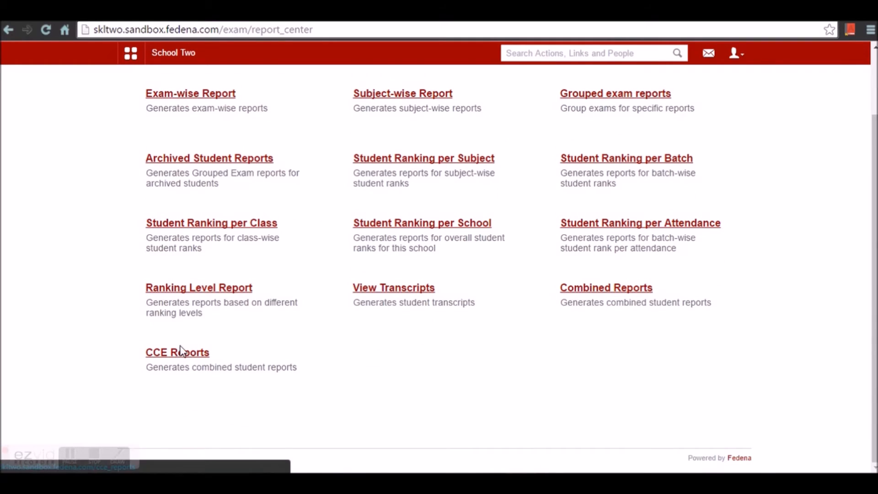
pyautogui.click(181, 355)
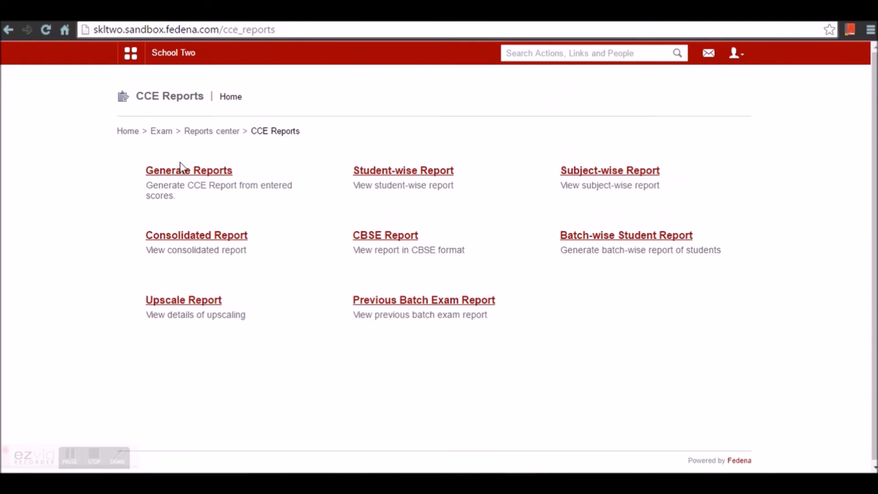
pyautogui.click(182, 173)
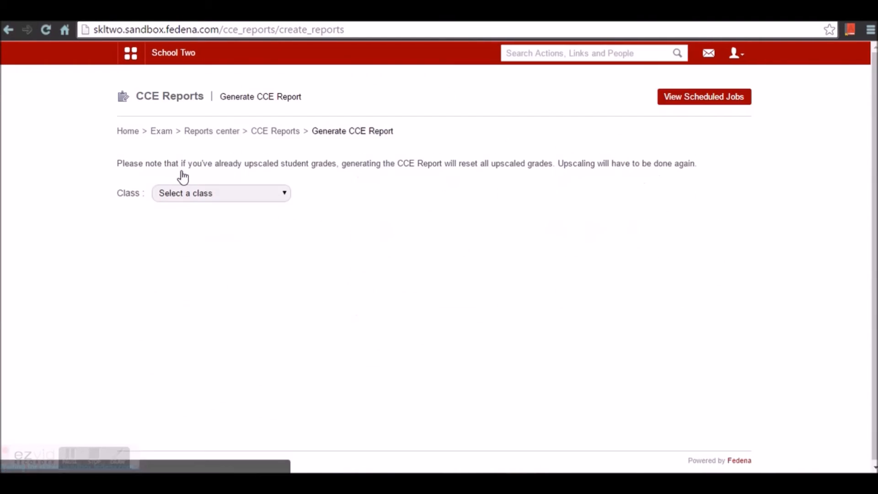
# - Generate the CCE report for Class 11 batch CL11 - A and check its scheduled job
pyautogui.click(215, 198)
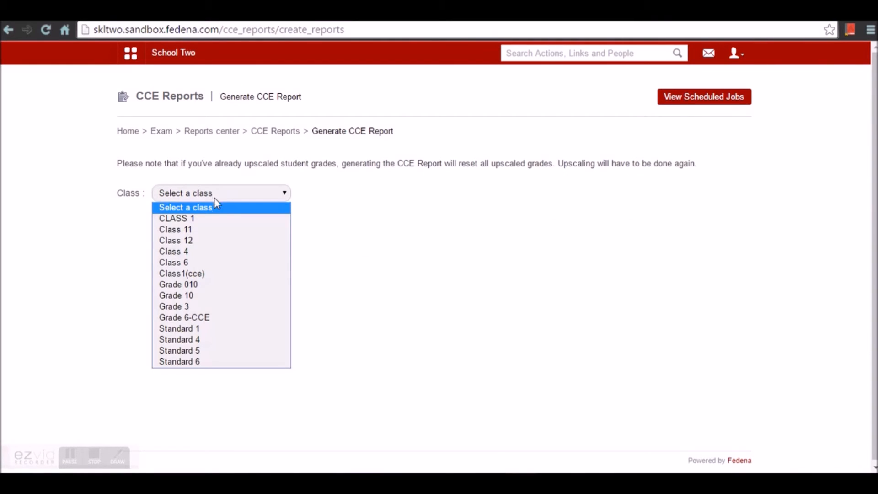
pyautogui.click(208, 230)
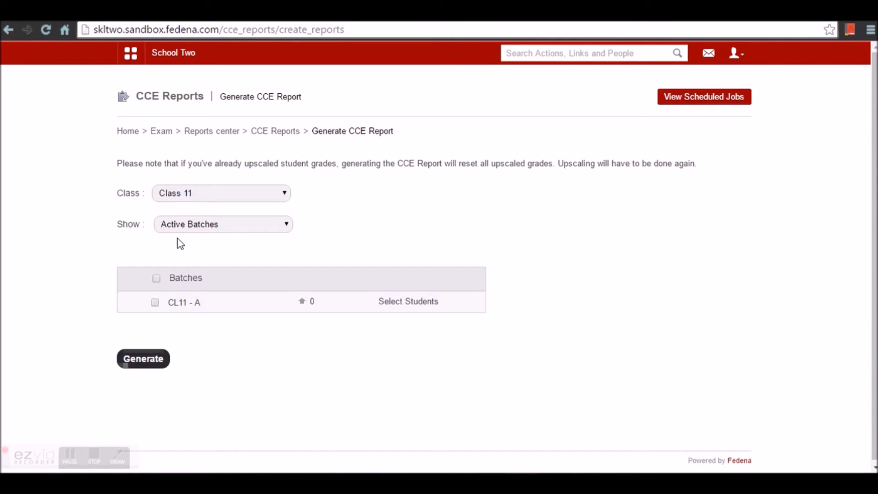
pyautogui.click(192, 229)
pyautogui.click(192, 229)
pyautogui.click(151, 369)
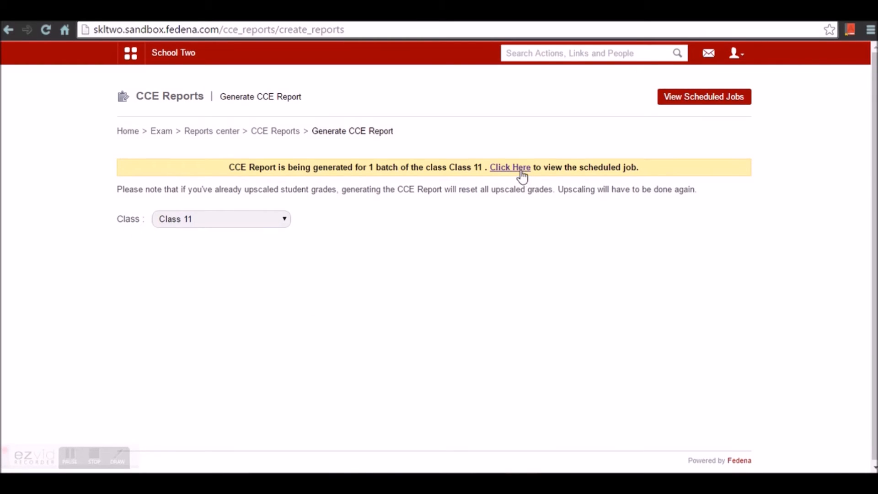
pyautogui.click(518, 169)
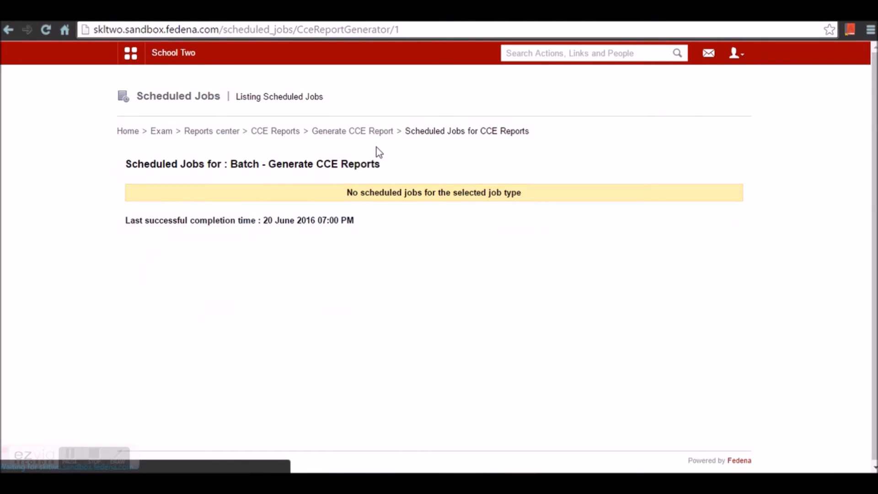
pyautogui.click(348, 137)
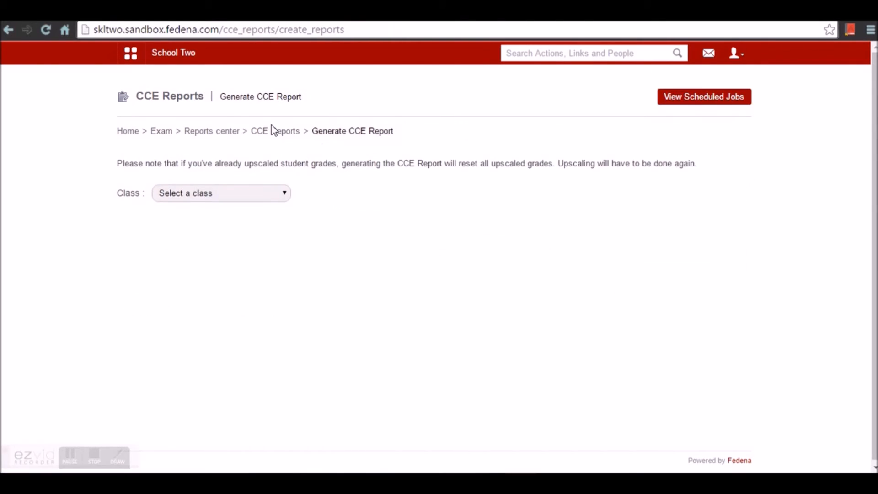
# - Open the student-wise report for batch STD 5 - A 15-16 and view the second, third and fourth students
pyautogui.click(273, 137)
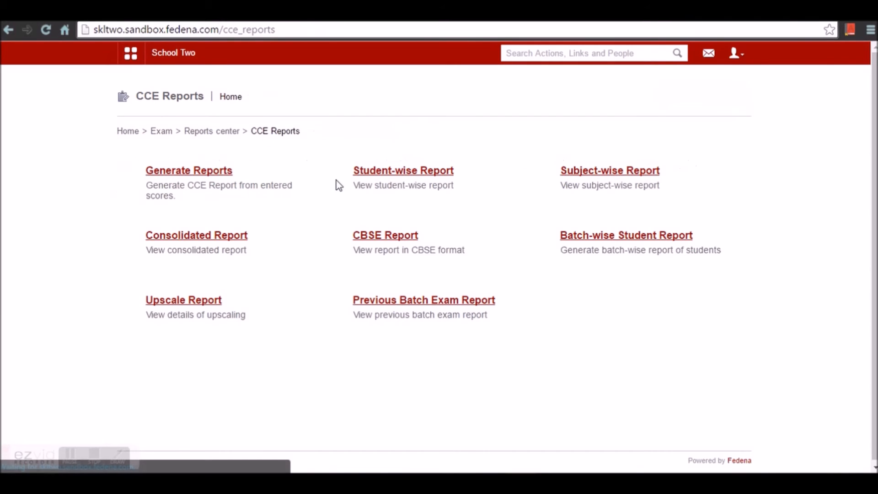
pyautogui.click(407, 175)
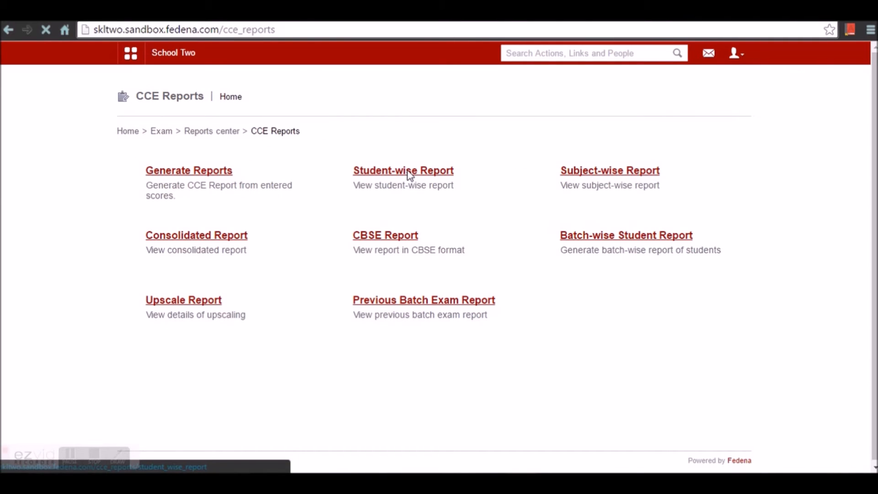
pyautogui.click(350, 176)
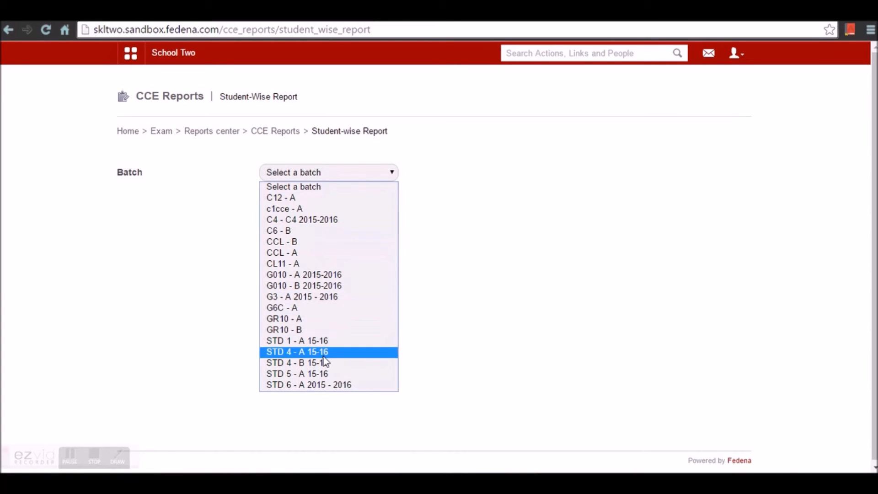
pyautogui.click(314, 373)
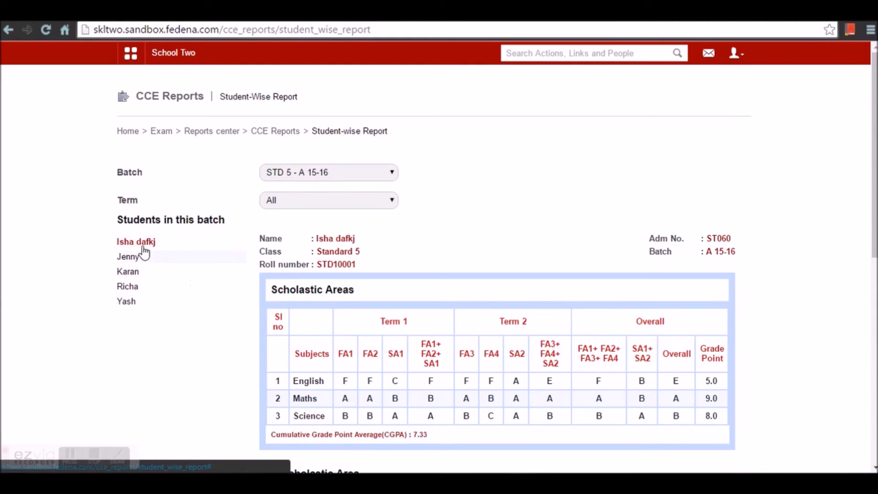
pyautogui.click(152, 261)
pyautogui.click(151, 273)
pyautogui.click(154, 290)
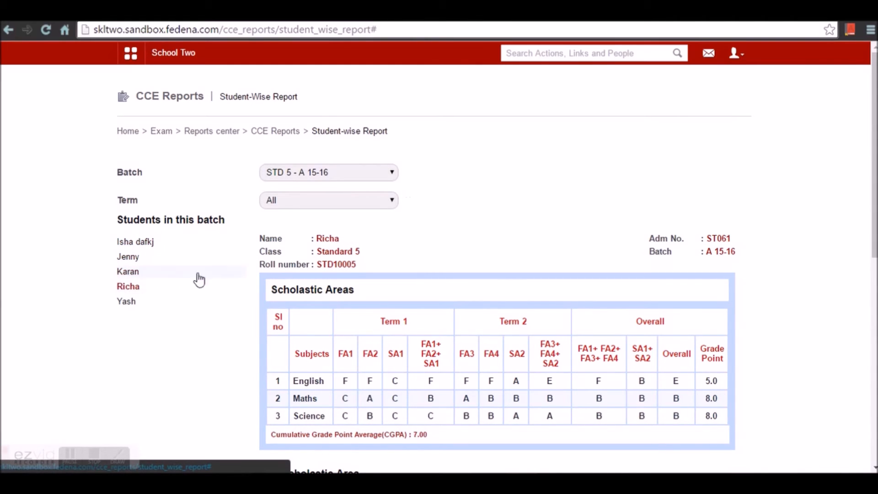
# - Limit the student report to Term 1, then return to the CCE Reports home
pyautogui.click(307, 204)
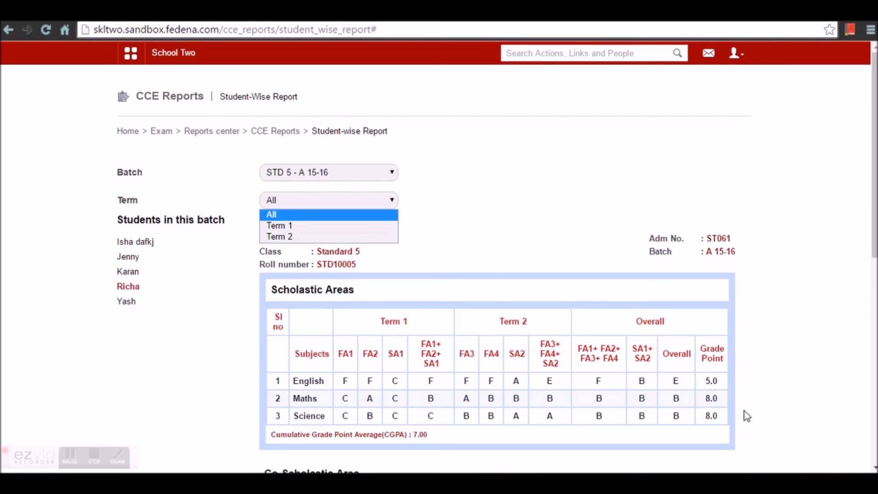
pyautogui.click(298, 227)
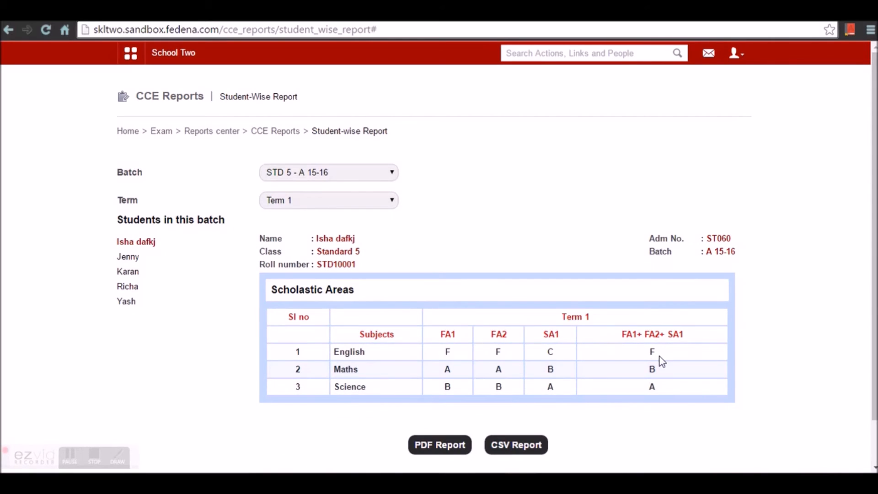
pyautogui.scroll(-1, 524, 433)
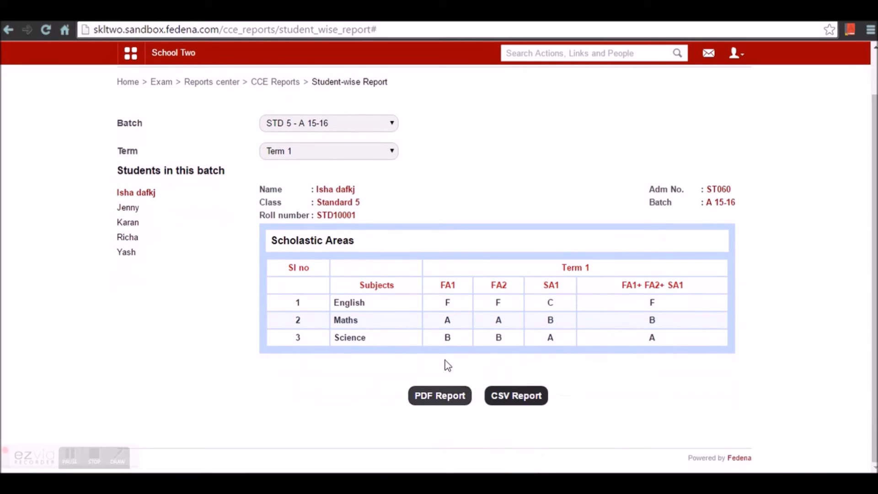
pyautogui.click(300, 151)
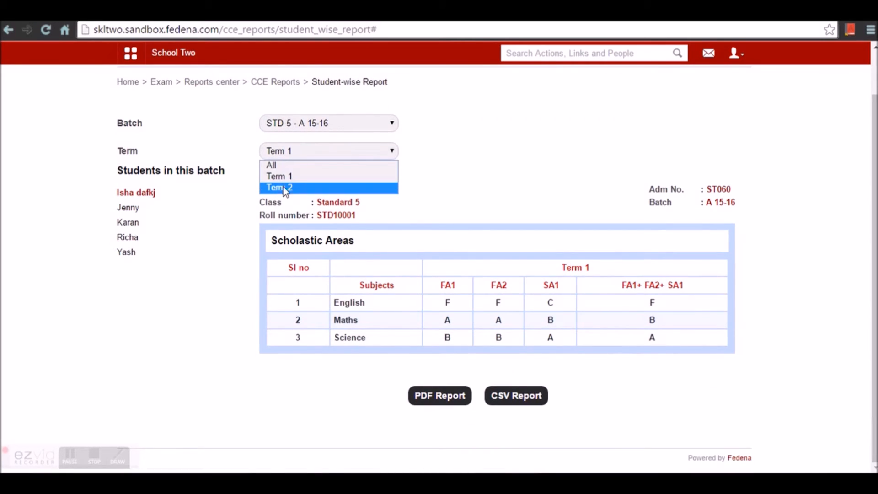
pyautogui.click(258, 83)
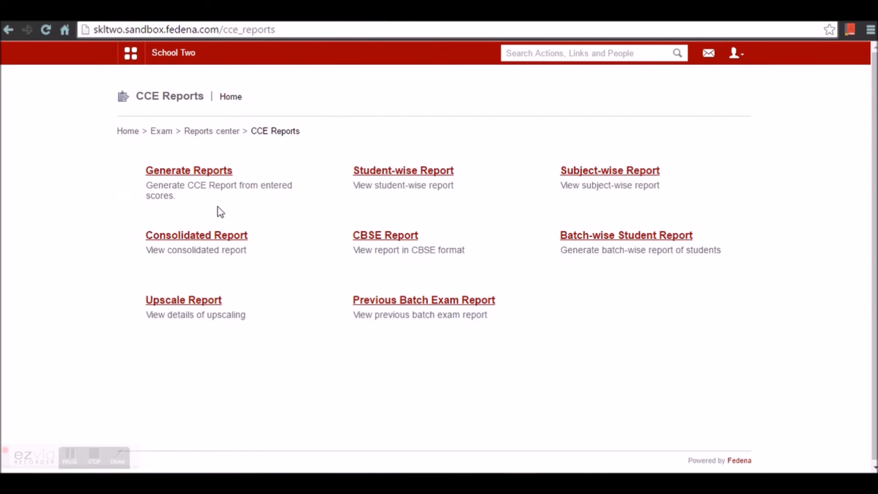
# - Show subject-wise English marks for Standard 5, batch STD 5 - A 15-16
pyautogui.click(635, 174)
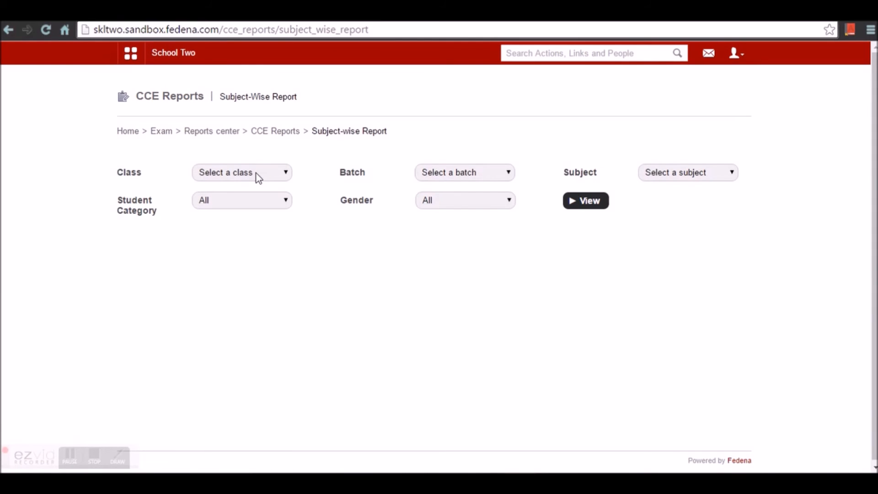
pyautogui.click(256, 174)
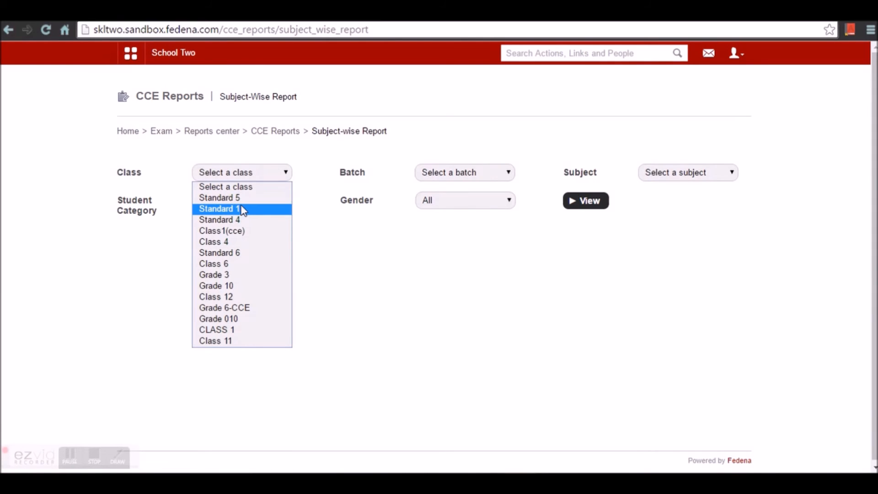
pyautogui.click(245, 198)
pyautogui.click(441, 173)
pyautogui.click(433, 198)
pyautogui.click(699, 173)
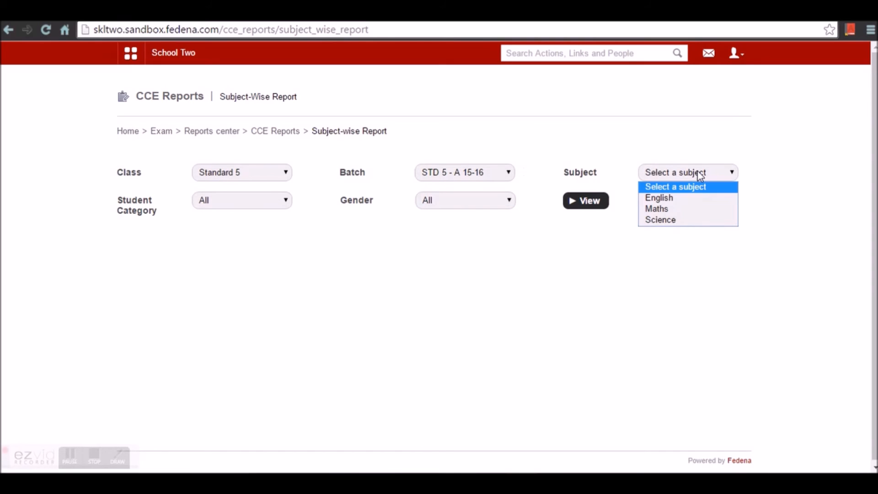
pyautogui.click(686, 197)
pyautogui.click(580, 205)
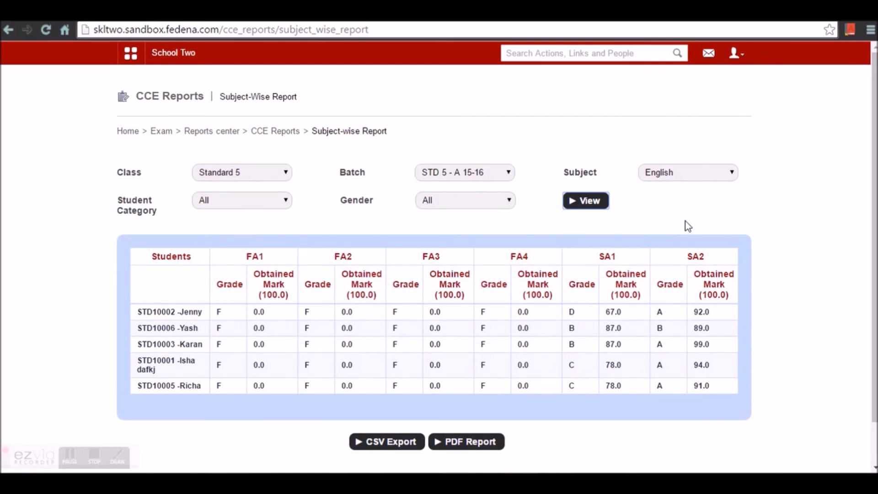
# - Switch the subject-wise report to Maths, then return to the CCE Reports home
pyautogui.click(699, 173)
pyautogui.click(672, 207)
pyautogui.click(593, 207)
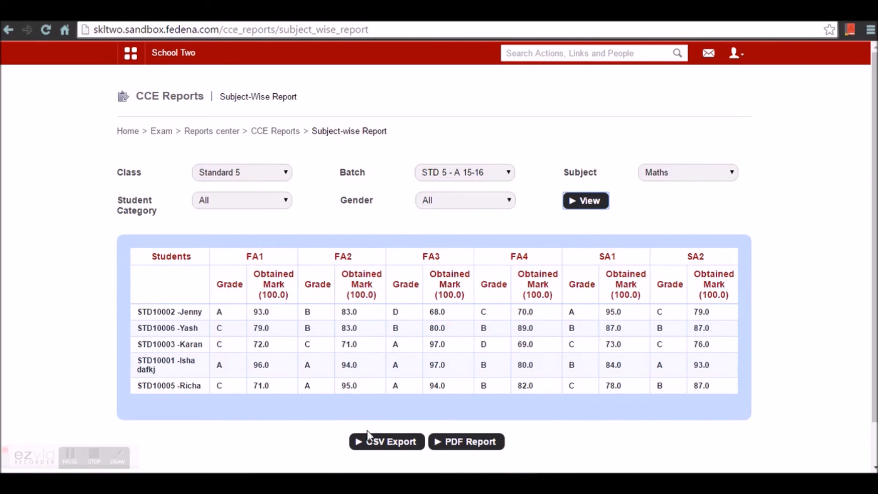
pyautogui.click(275, 134)
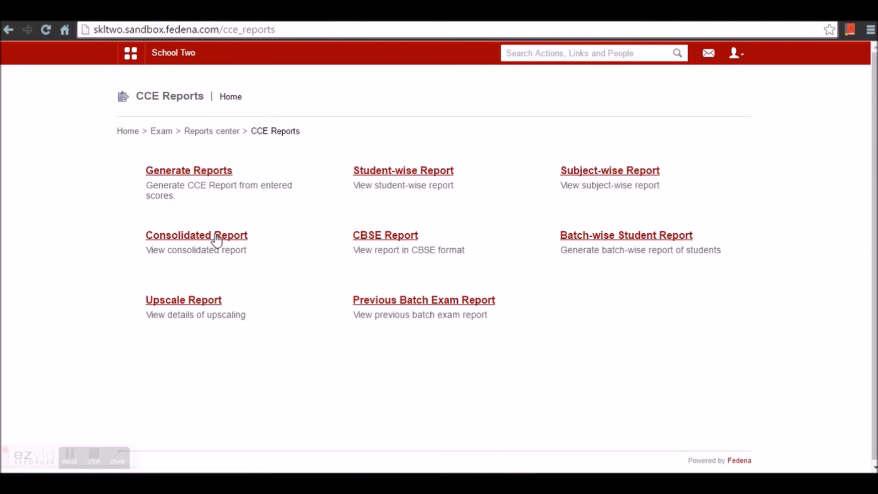
# - Show the FA1+FA2+FA3+FA4 consolidated report for Standard 5, STD 5 - A 15-16, then return
pyautogui.click(217, 237)
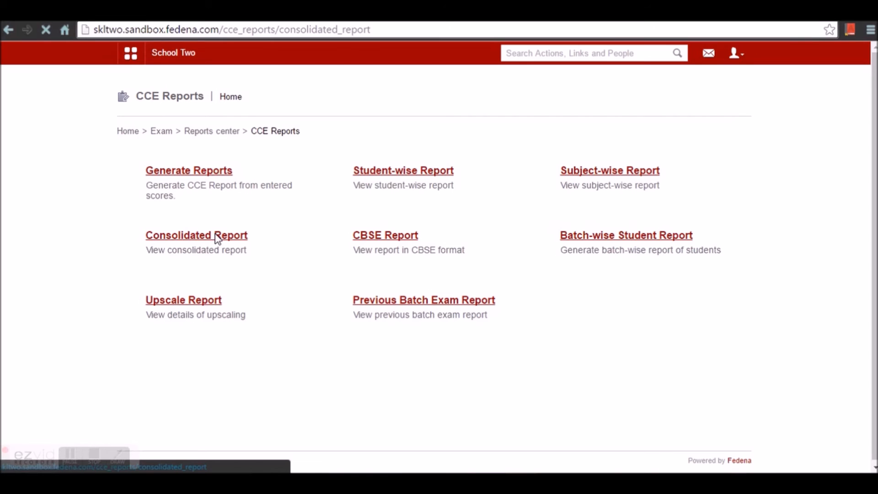
pyautogui.click(247, 173)
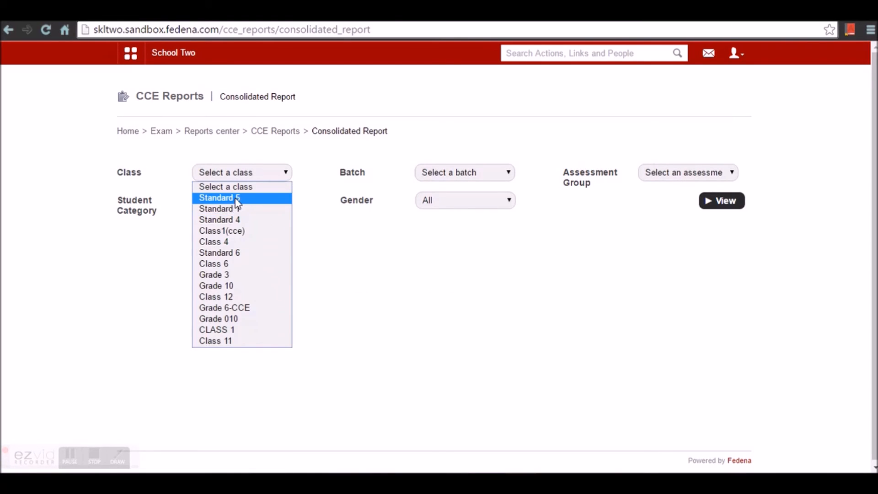
pyautogui.click(239, 198)
pyautogui.click(467, 174)
pyautogui.click(457, 198)
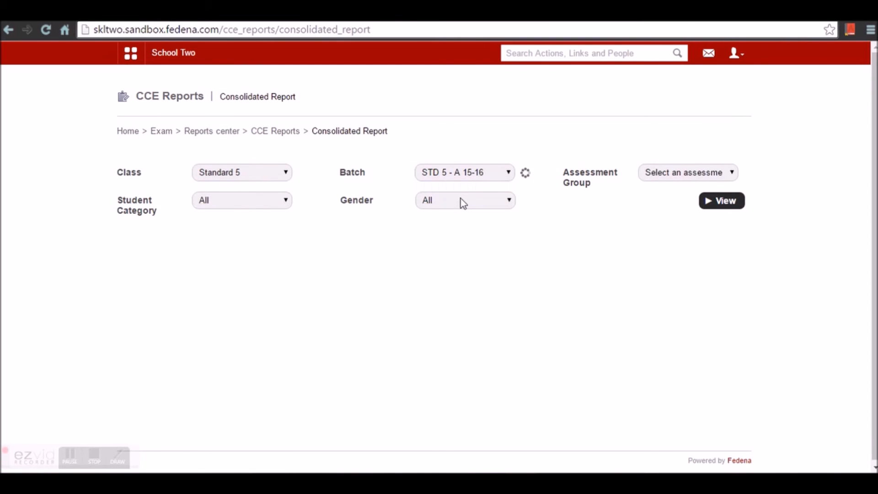
pyautogui.click(707, 174)
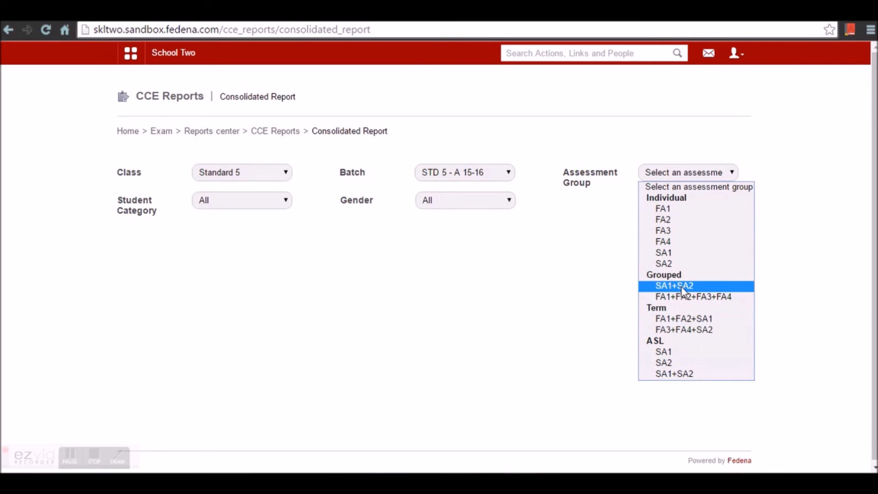
pyautogui.click(673, 298)
pyautogui.click(718, 206)
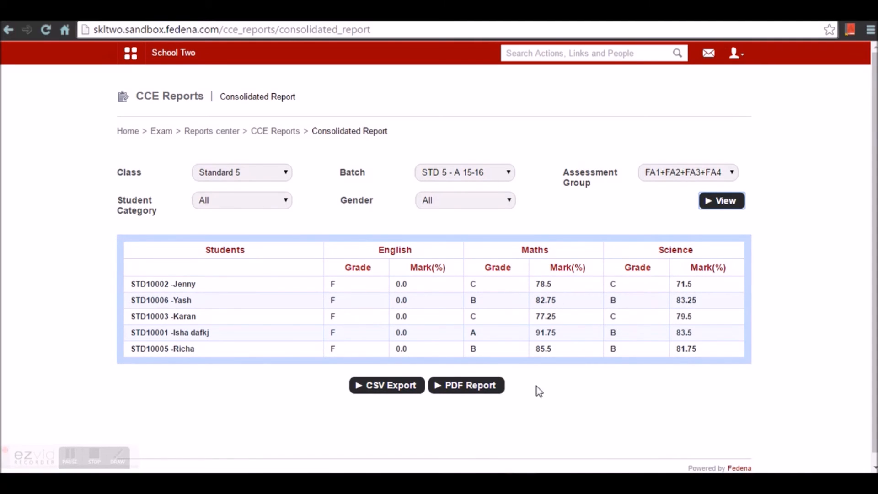
pyautogui.click(267, 135)
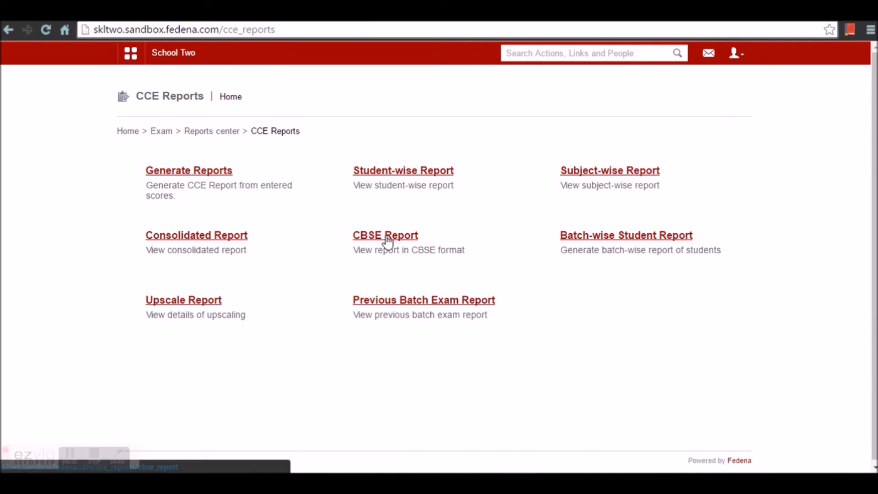
pyautogui.click(389, 238)
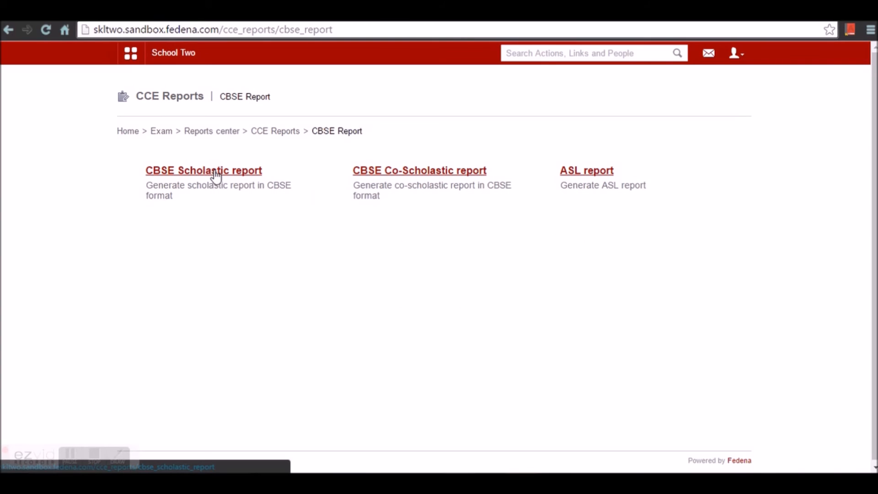
pyautogui.click(215, 173)
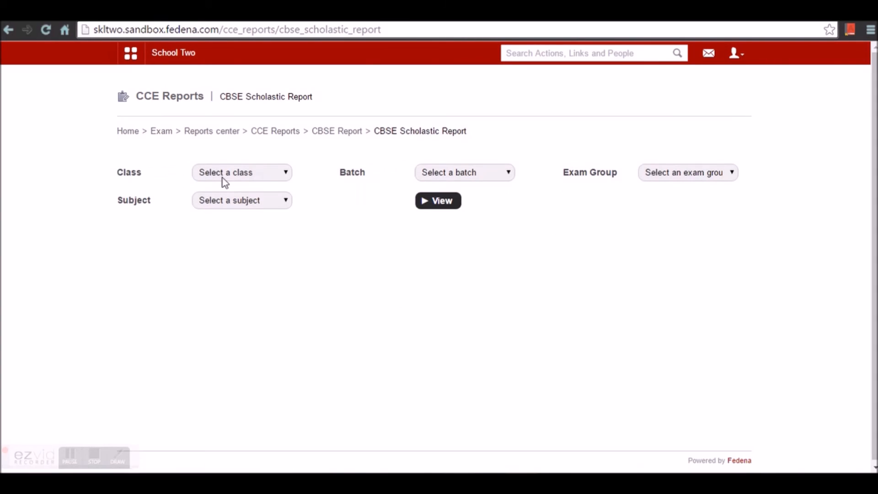
pyautogui.click(225, 178)
pyautogui.click(231, 198)
pyautogui.click(466, 173)
pyautogui.click(465, 197)
pyautogui.click(681, 173)
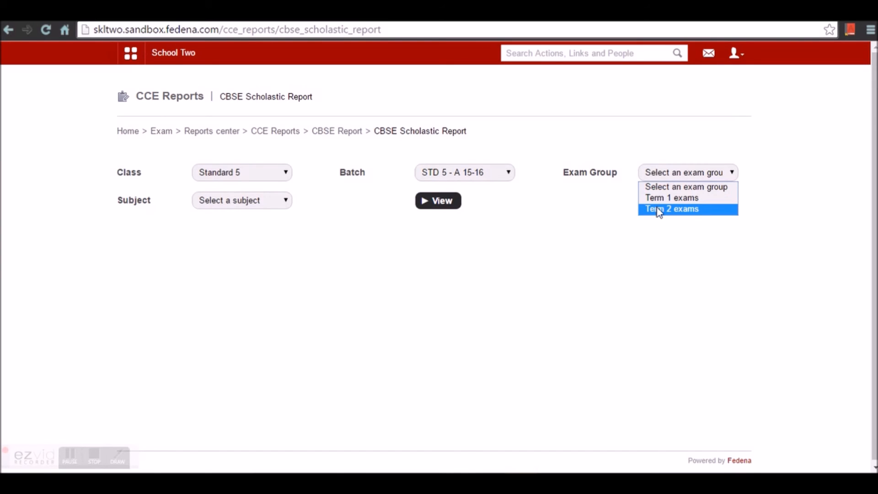
pyautogui.click(667, 198)
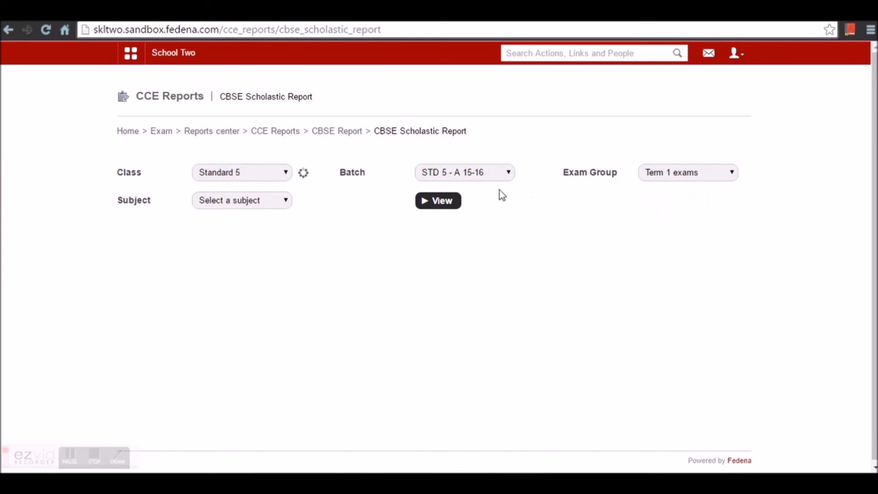
pyautogui.click(436, 202)
pyautogui.click(242, 248)
pyautogui.click(244, 273)
pyautogui.click(447, 251)
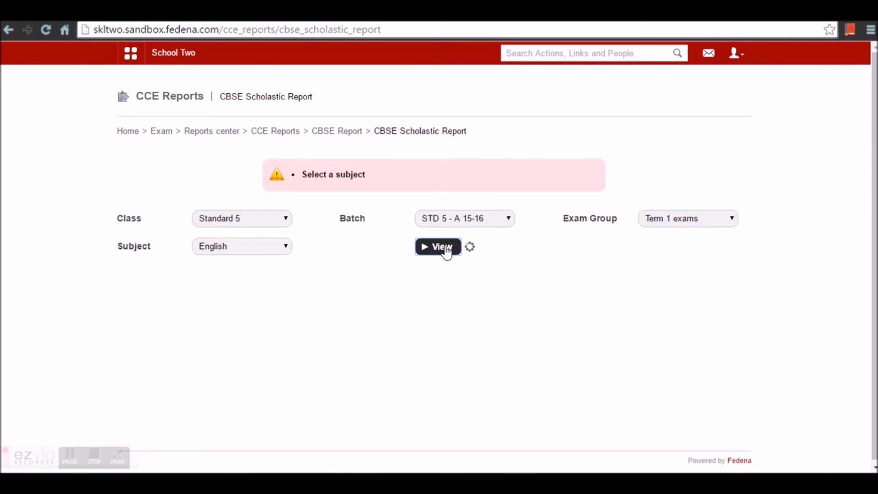
pyautogui.scroll(-2, 462, 295)
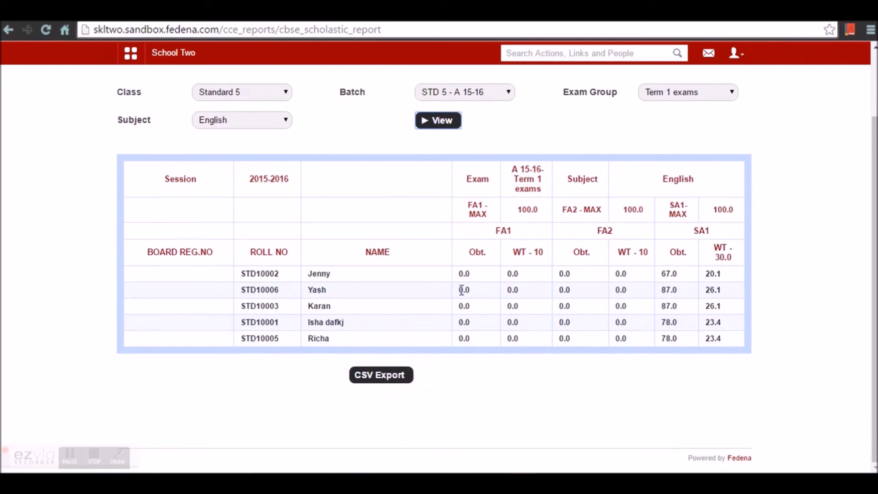
pyautogui.scroll(2, 465, 290)
pyautogui.click(335, 131)
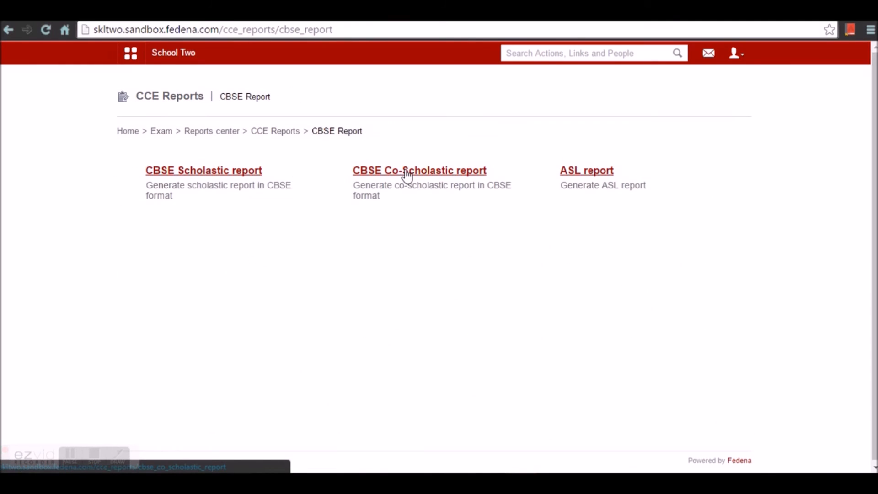
# - In the CBSE Co-Scholastic report form, select Standard 5 and batch STD 5 - A 15-16
pyautogui.click(408, 176)
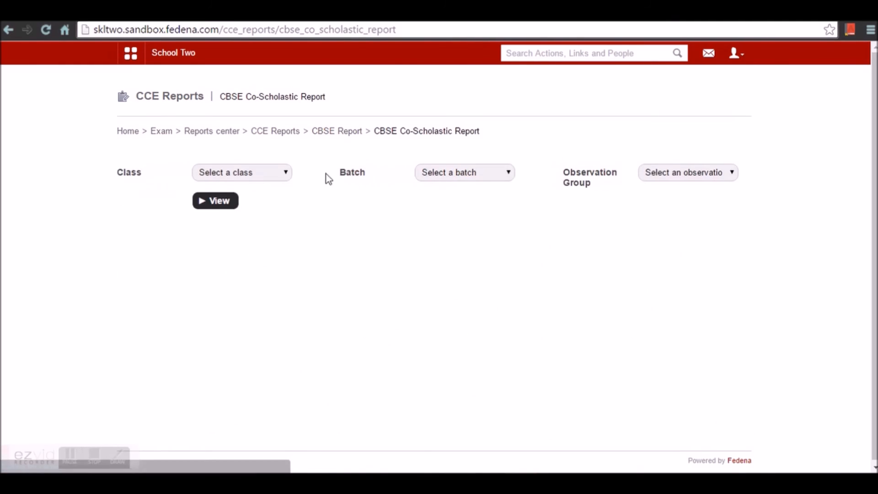
pyautogui.click(276, 180)
pyautogui.click(257, 201)
pyautogui.click(447, 178)
pyautogui.click(447, 198)
pyautogui.click(680, 177)
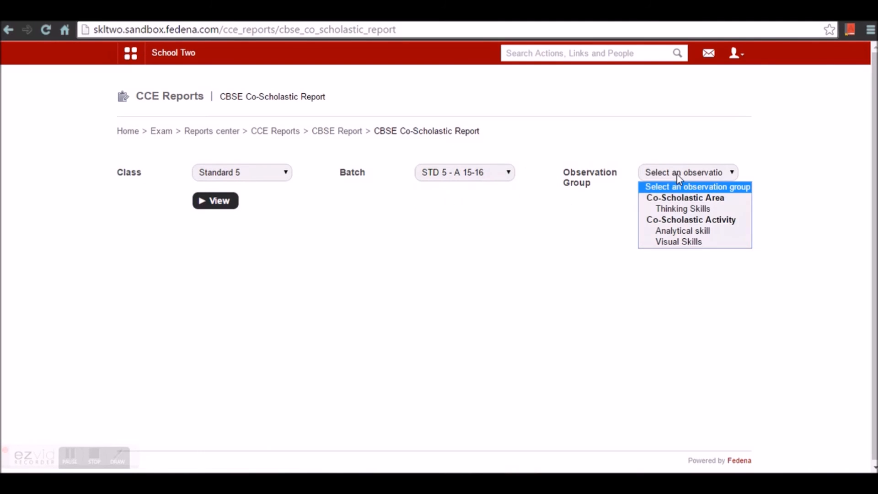
pyautogui.click(212, 203)
# - Show the Thinking Skills co-scholastic grades, then return to the CCE Reports home
pyautogui.click(678, 226)
pyautogui.click(664, 255)
pyautogui.click(225, 248)
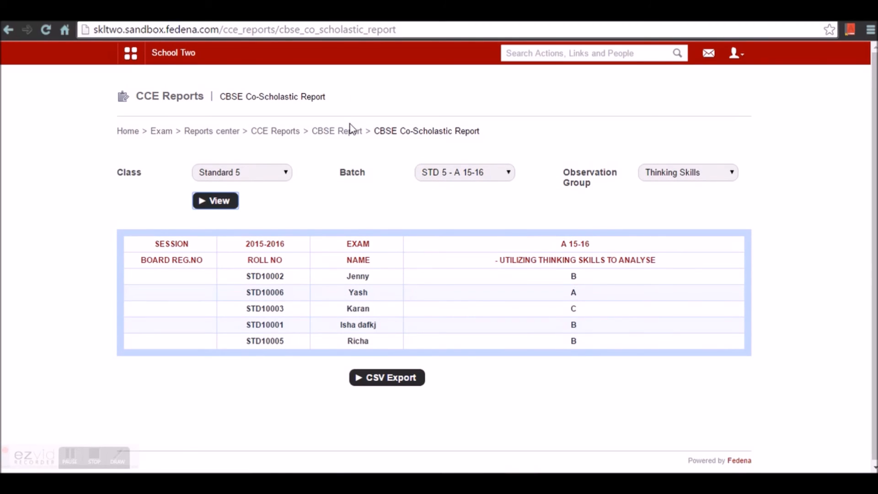
pyautogui.click(348, 137)
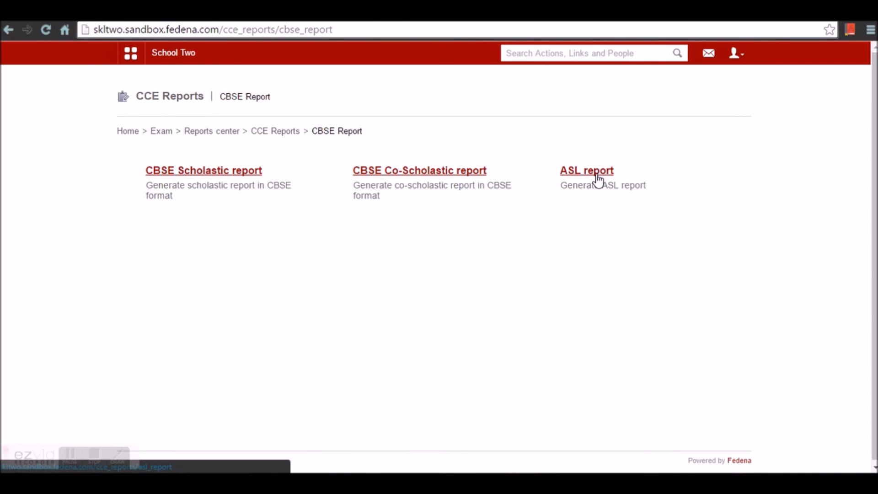
pyautogui.click(267, 132)
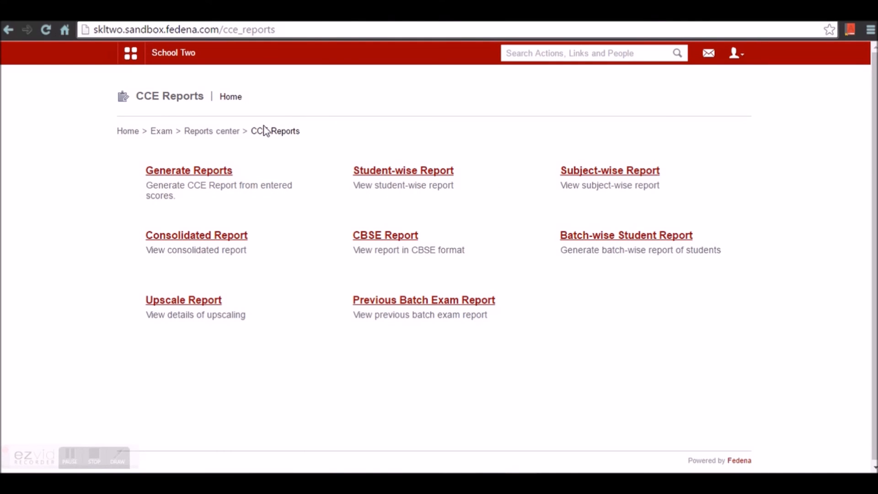
# - Generate a new batch-wise student report for Standard 5, STD 5 - A 15-16, and download its file
pyautogui.click(620, 238)
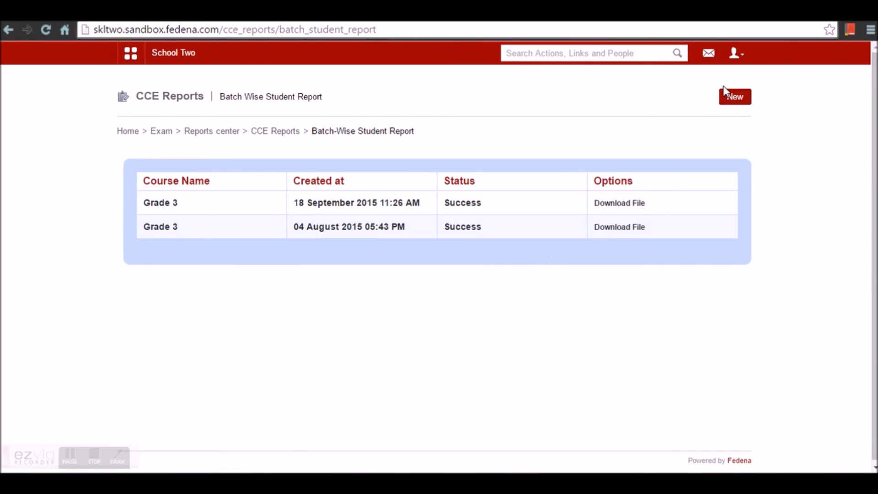
pyautogui.click(735, 97)
pyautogui.click(388, 178)
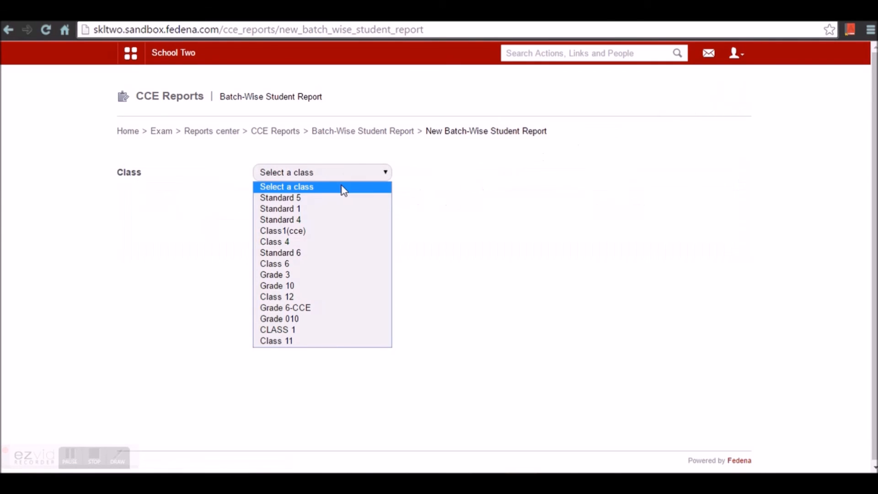
pyautogui.click(330, 202)
pyautogui.click(266, 221)
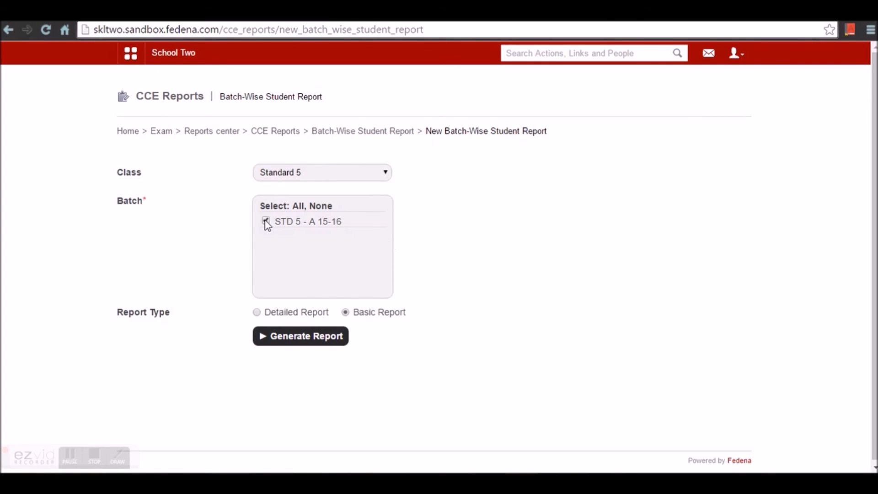
pyautogui.click(299, 337)
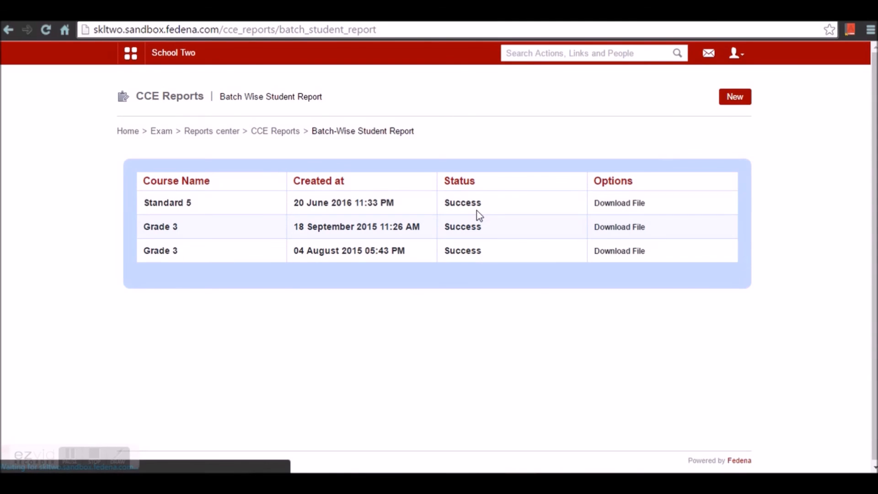
pyautogui.click(629, 203)
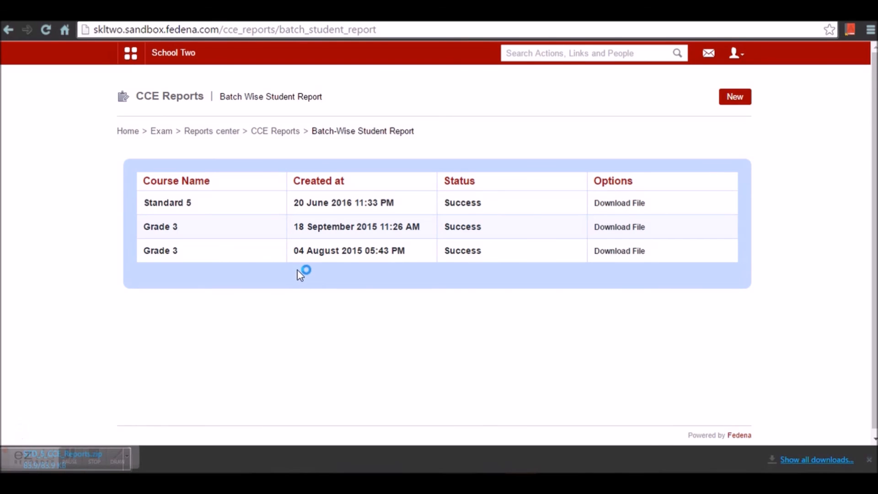
# - Open the STD_5_CCE_Reports zip's STD 5 - A 15-16 folder and read one student's report PDF
pyautogui.moveTo(10, 447); pyautogui.dragTo(84, 463)
pyautogui.click(37, 459)
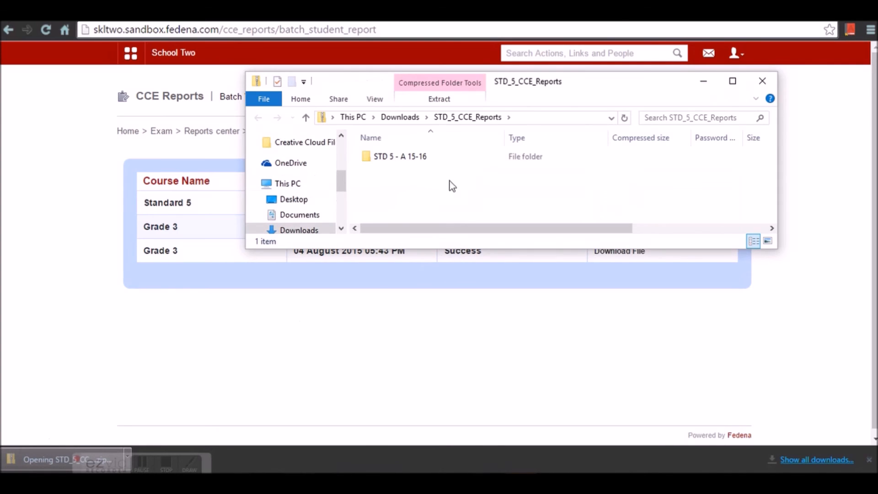
pyautogui.doubleClick(413, 158)
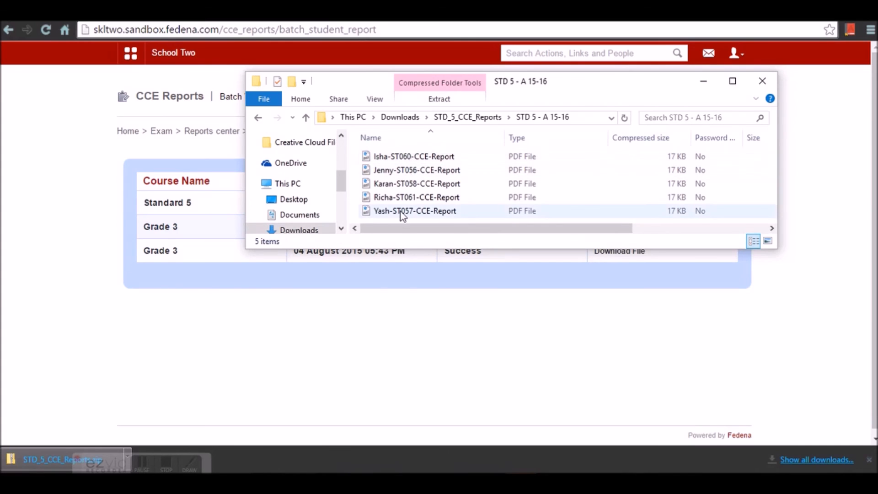
pyautogui.click(422, 171)
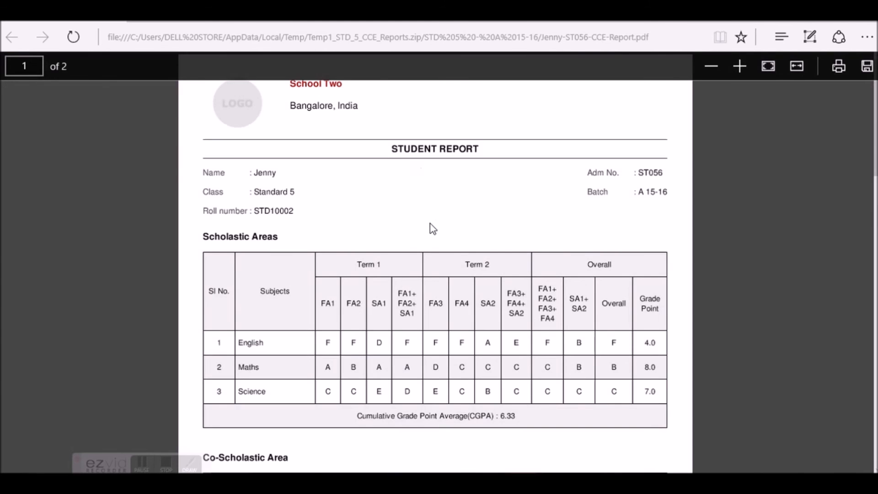
pyautogui.scroll(-15, 433, 229)
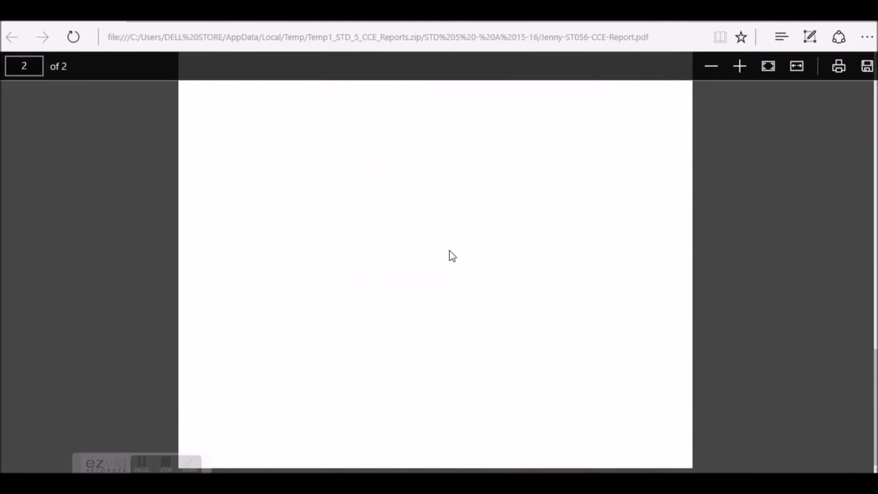
pyautogui.scroll(15, 452, 256)
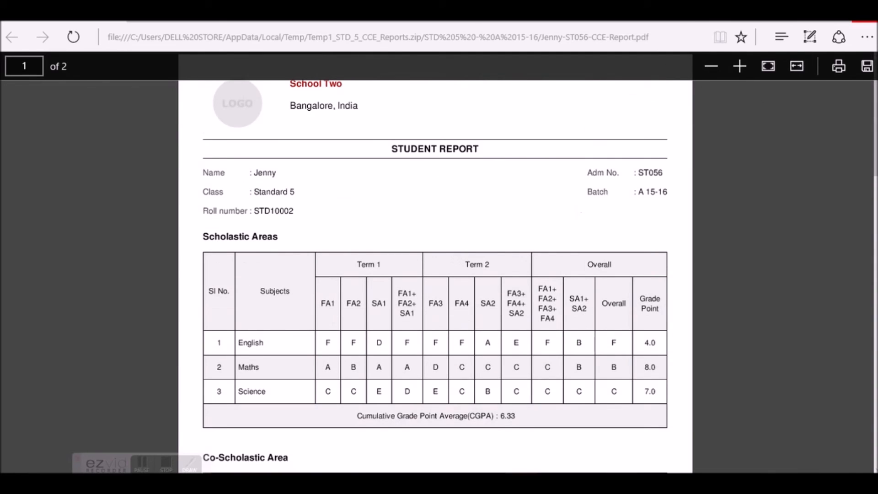
pyautogui.click(865, 21)
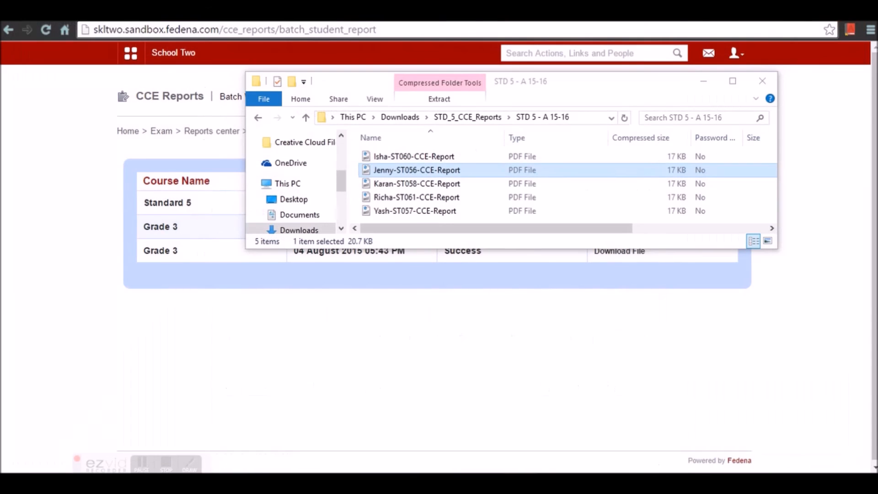
# - Close the archive window, glance at Previous Batch Exam Report, then return to the School Two dashboard
pyautogui.click(755, 85)
pyautogui.click(275, 132)
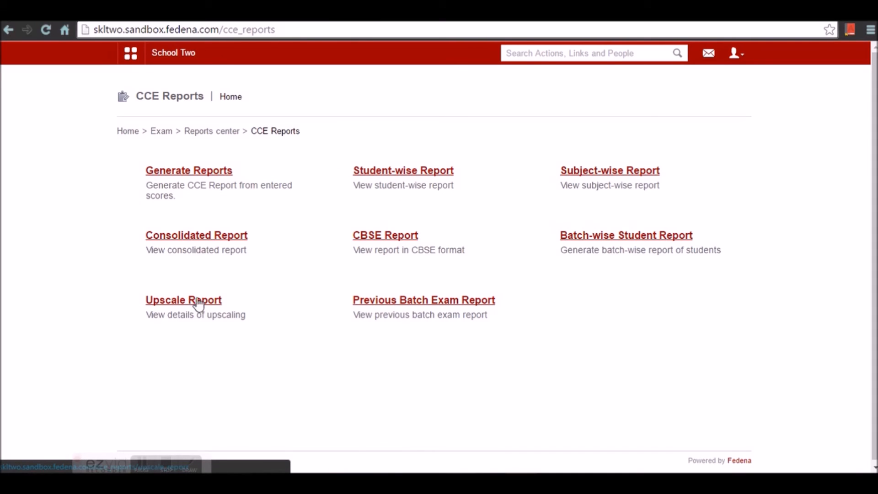
pyautogui.click(381, 302)
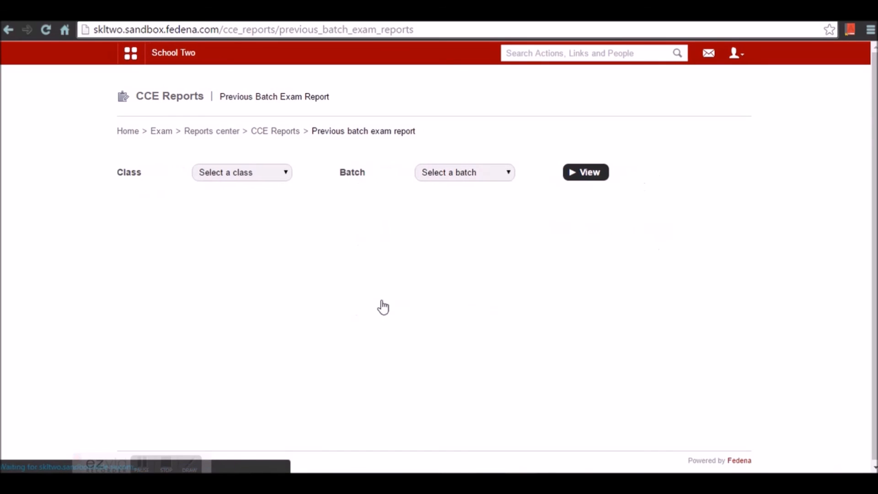
pyautogui.click(242, 175)
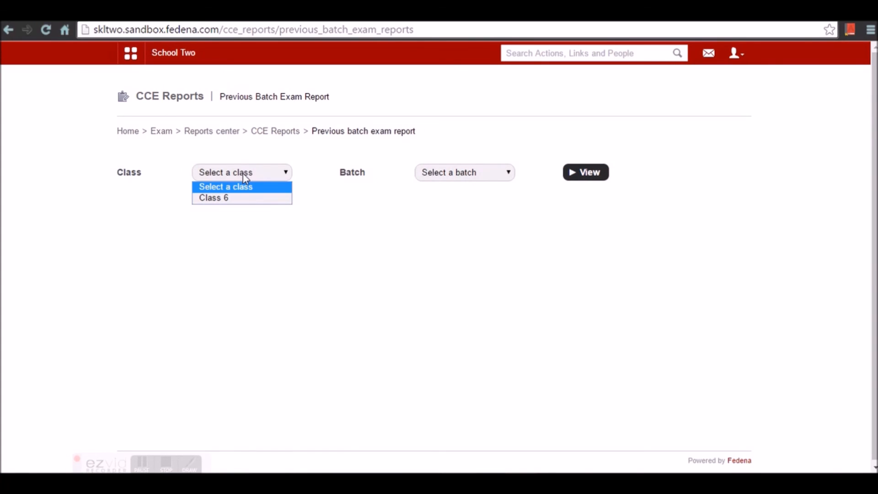
pyautogui.click(268, 135)
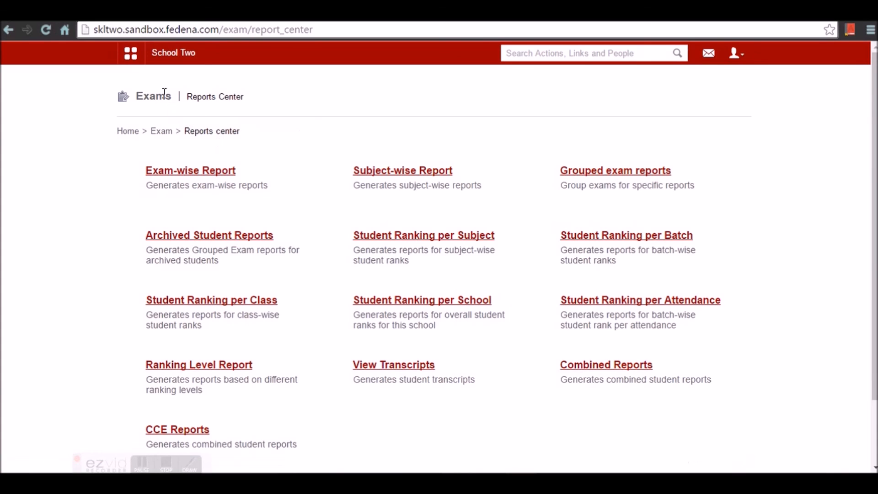
pyautogui.click(170, 67)
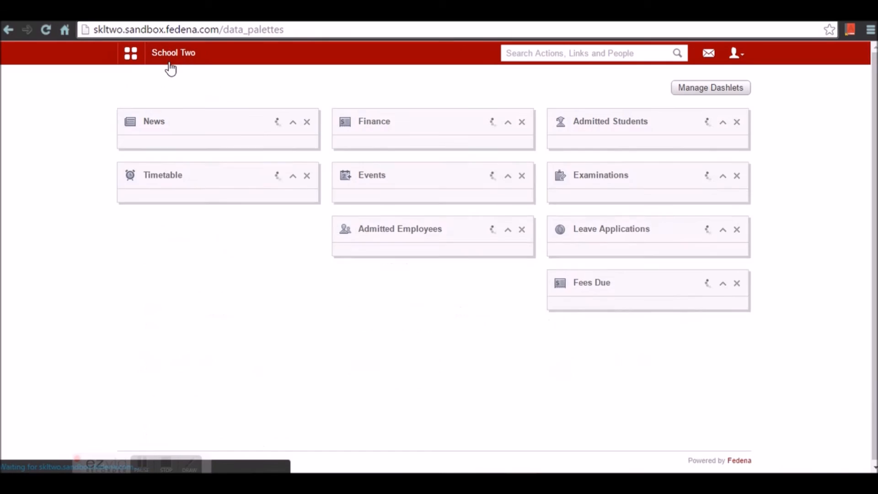